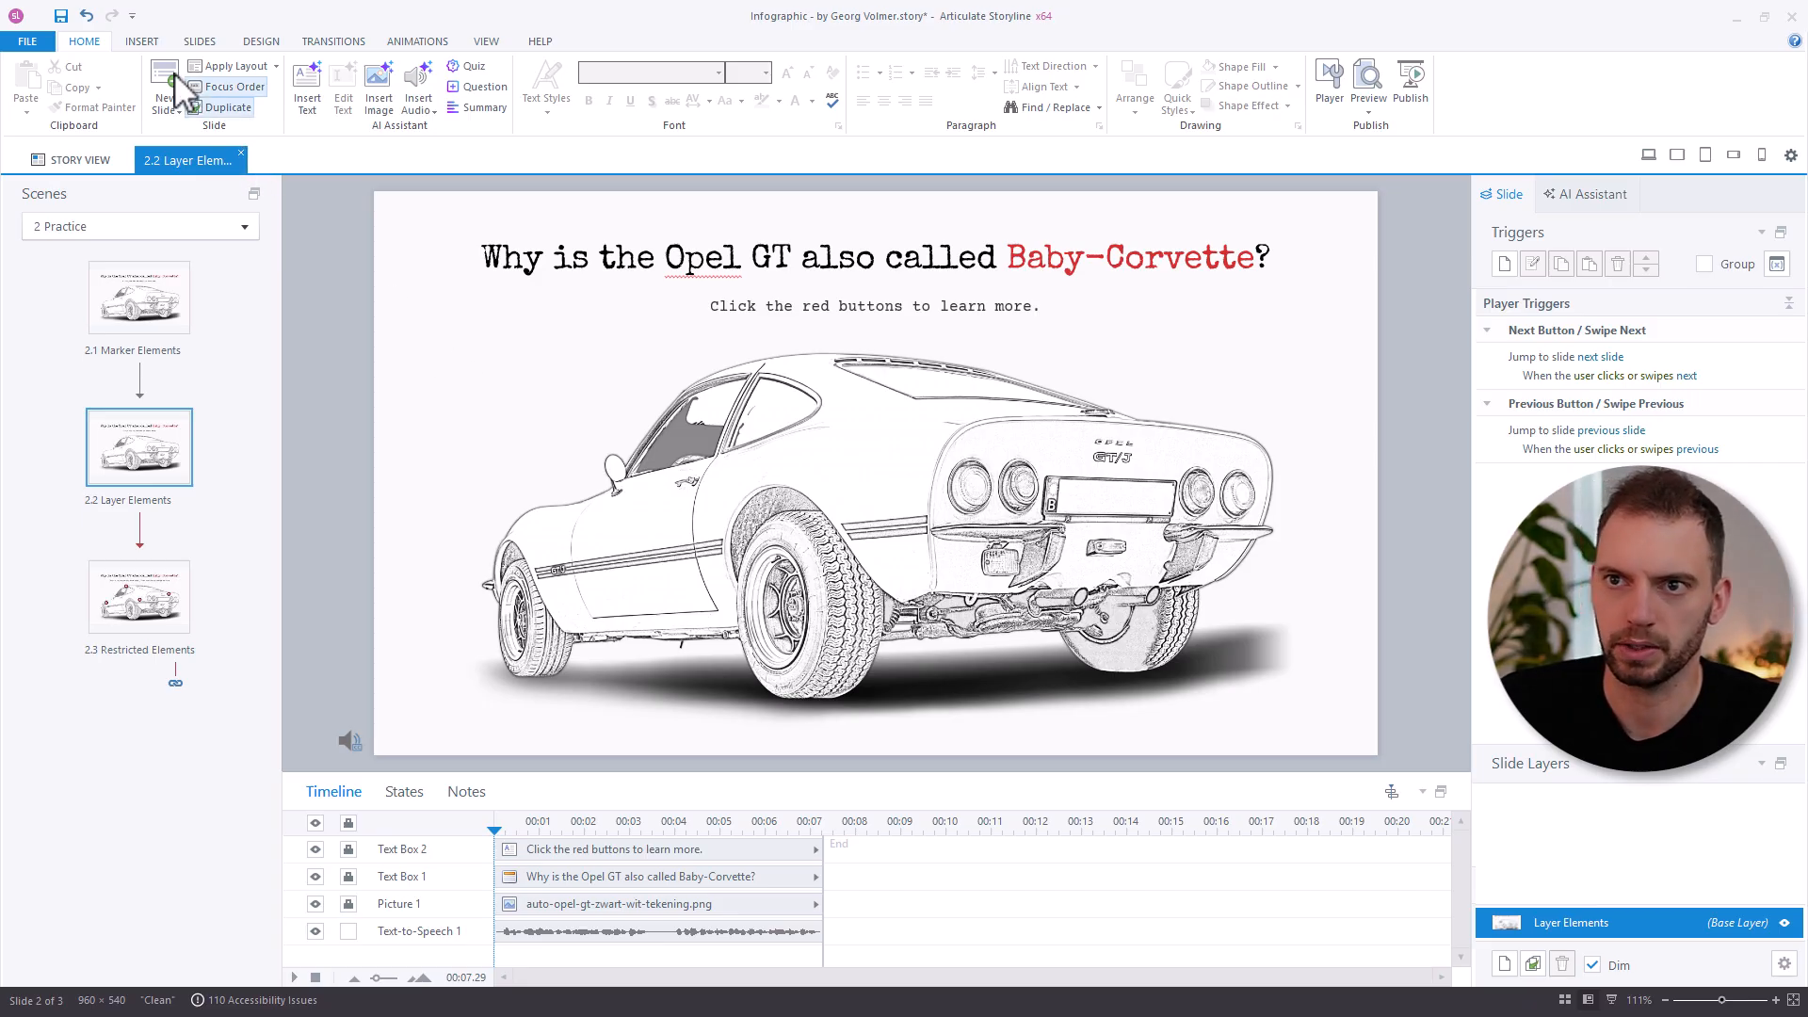
Insert a fully rounded button about 36 × 36 px on the car's front fender, above the front wheel.
{"action": "left_click", "coordinate": [139, 41]}
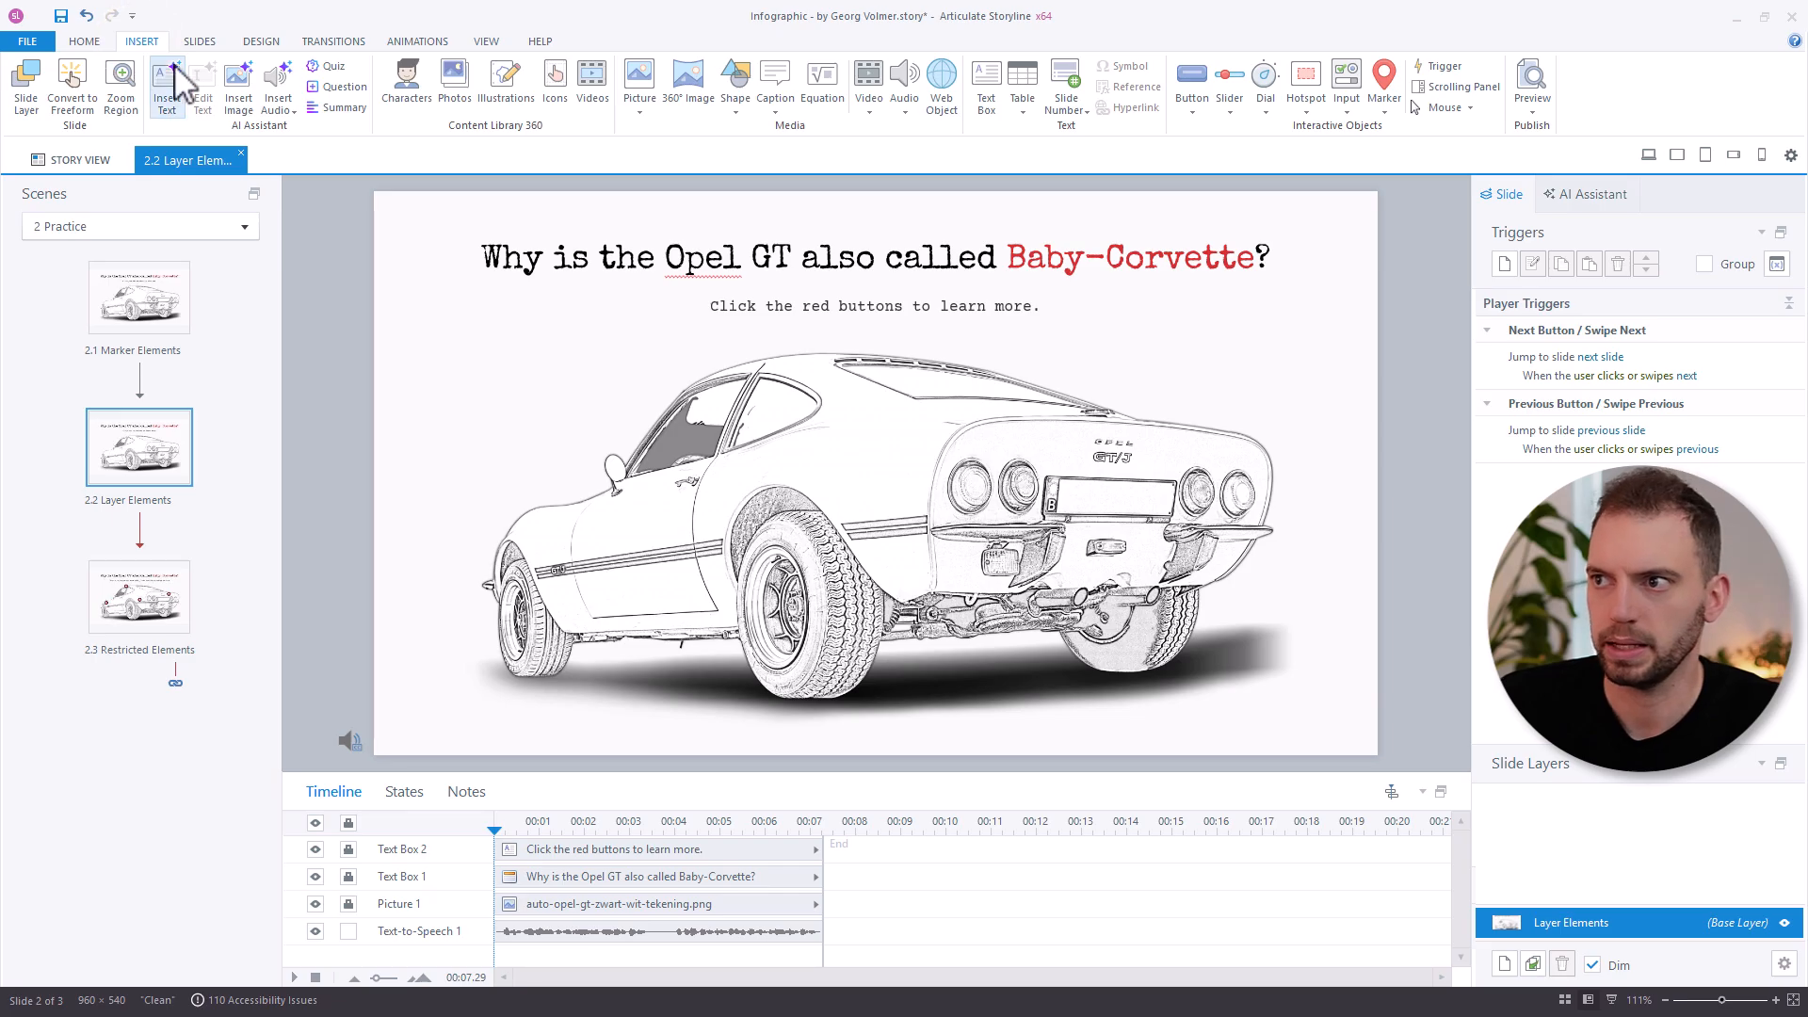
{"action": "left_click", "coordinate": [1193, 98]}
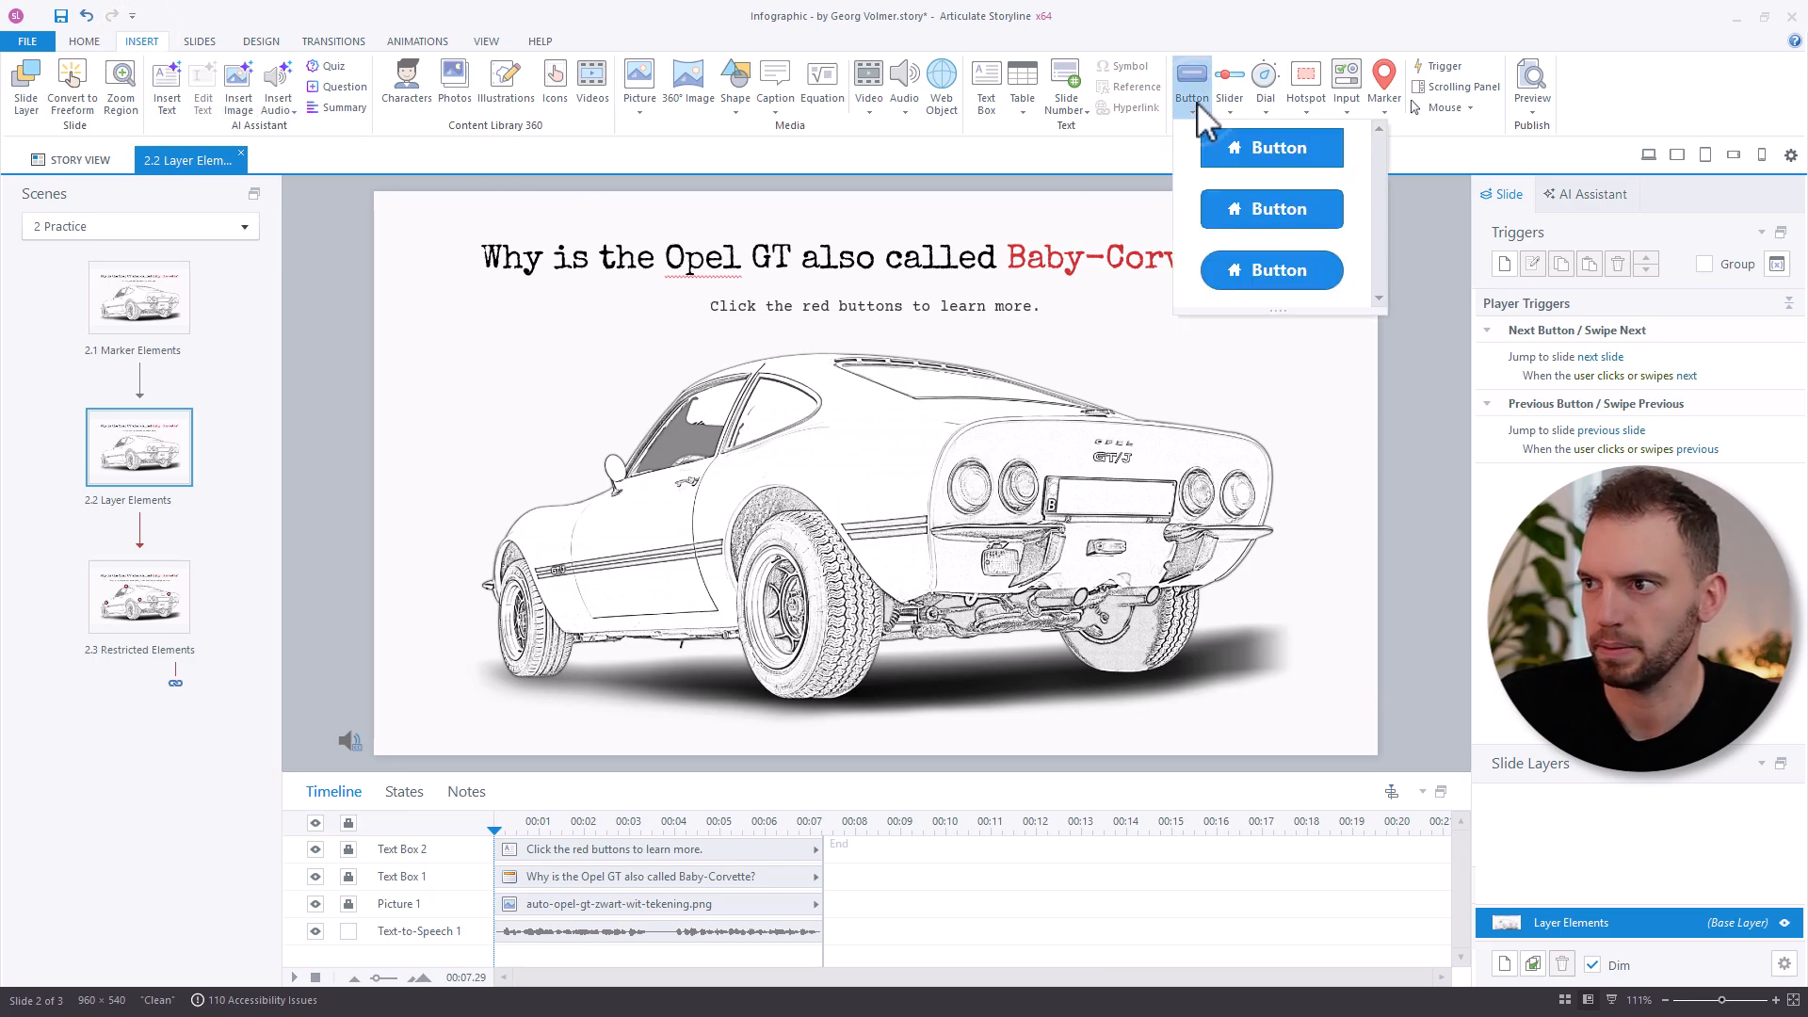
{"action": "left_click", "coordinate": [1241, 268]}
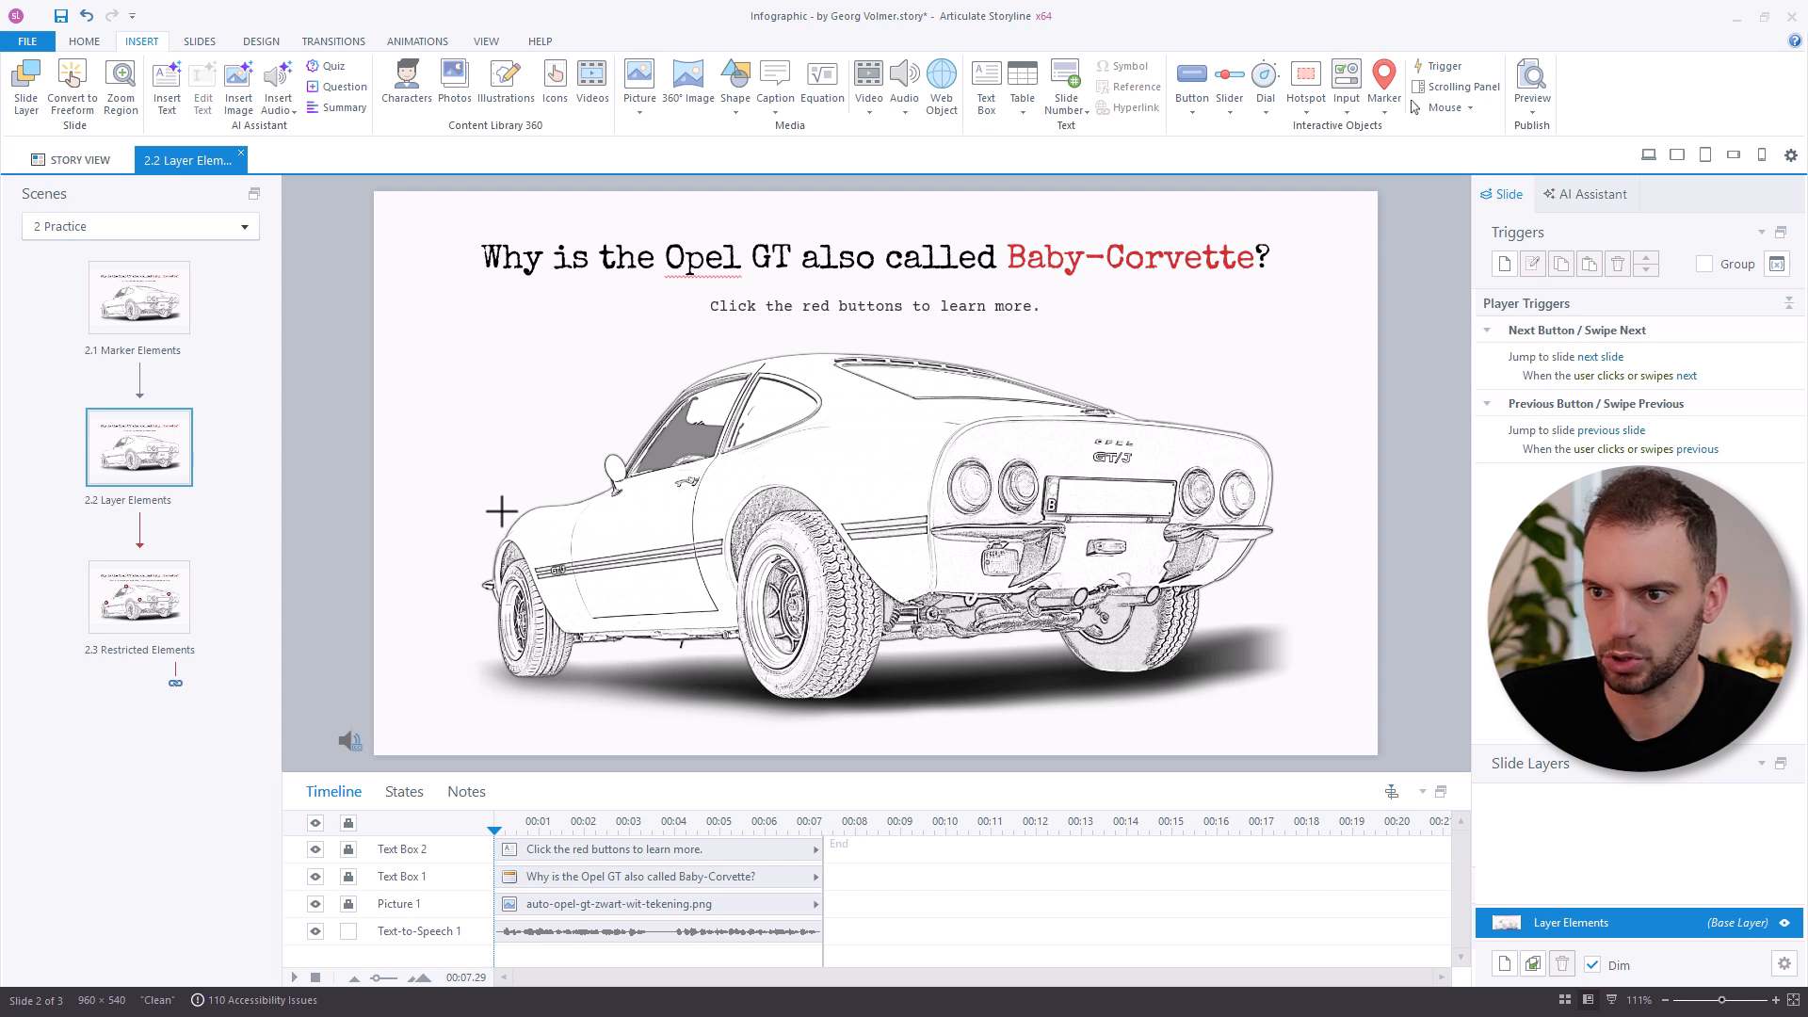
{"action": "left_click_drag", "start_coordinate": [501, 509], "coordinate": [536, 548]}
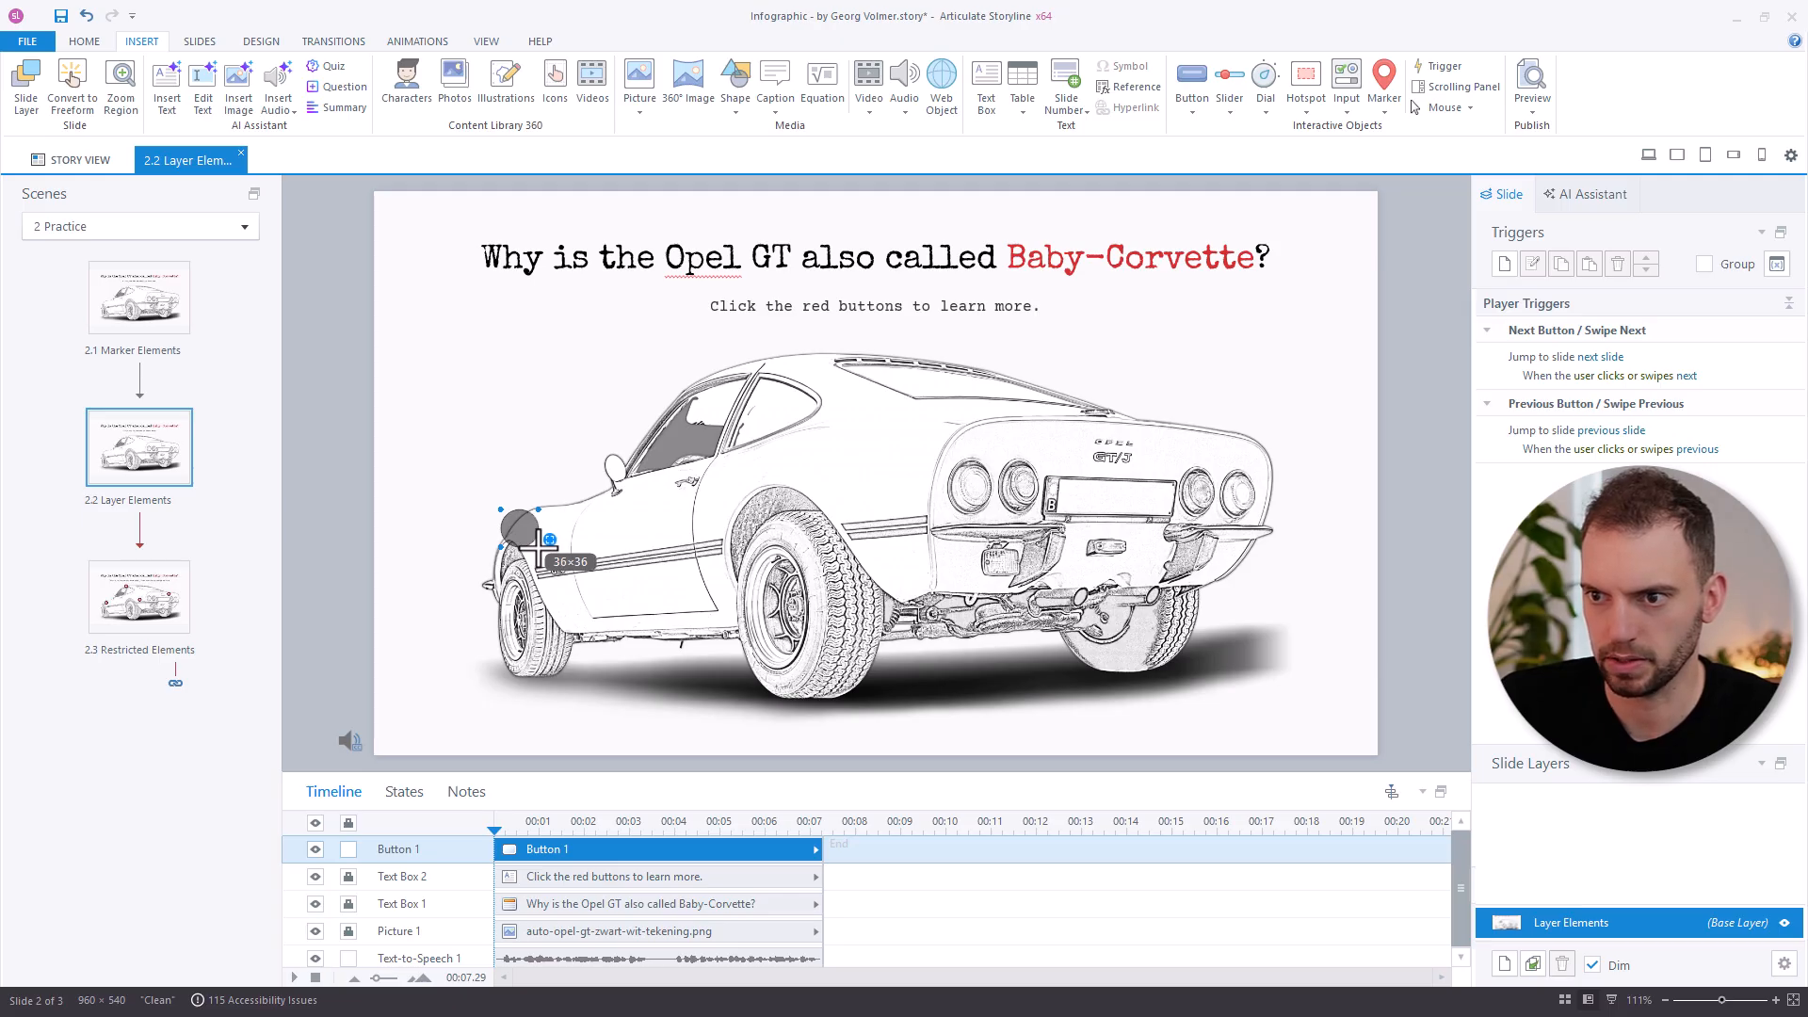
{"action": "left_click_drag", "start_coordinate": [538, 547], "coordinate": [538, 548]}
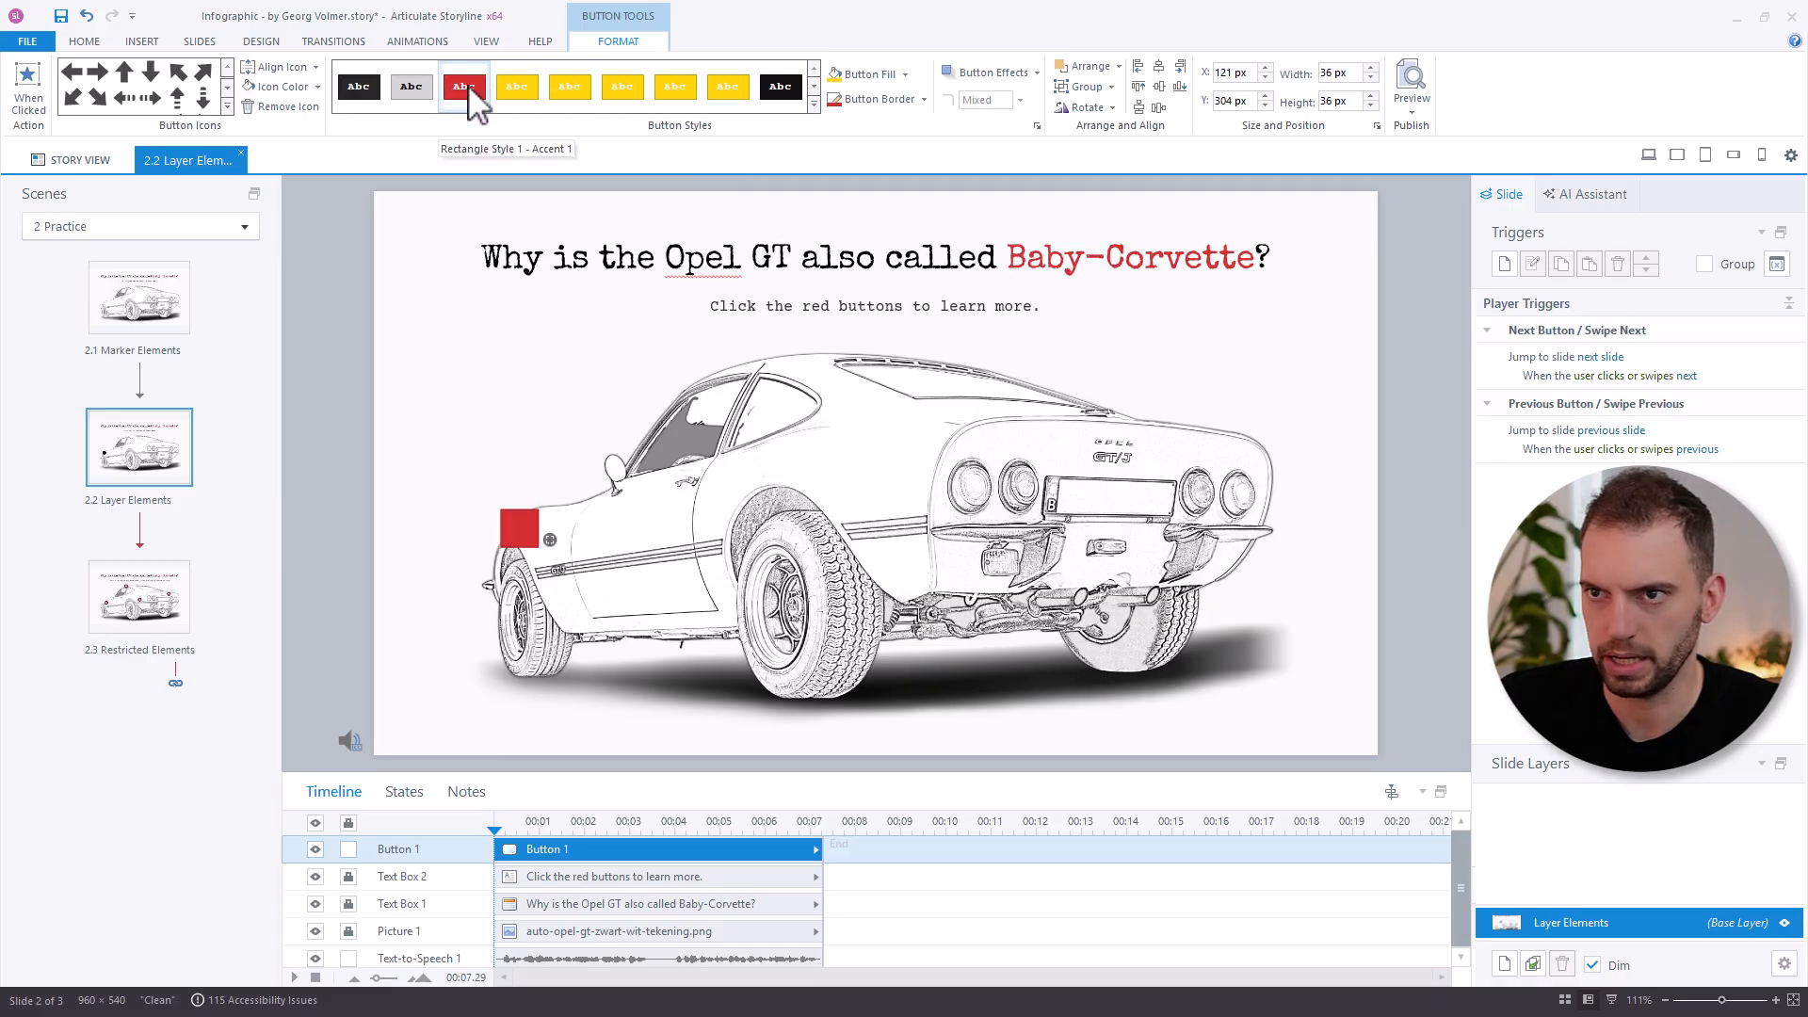
Give the new button a solid red, fully rounded style and add the filled circle icon from the Media group.
{"action": "left_click", "coordinate": [815, 104]}
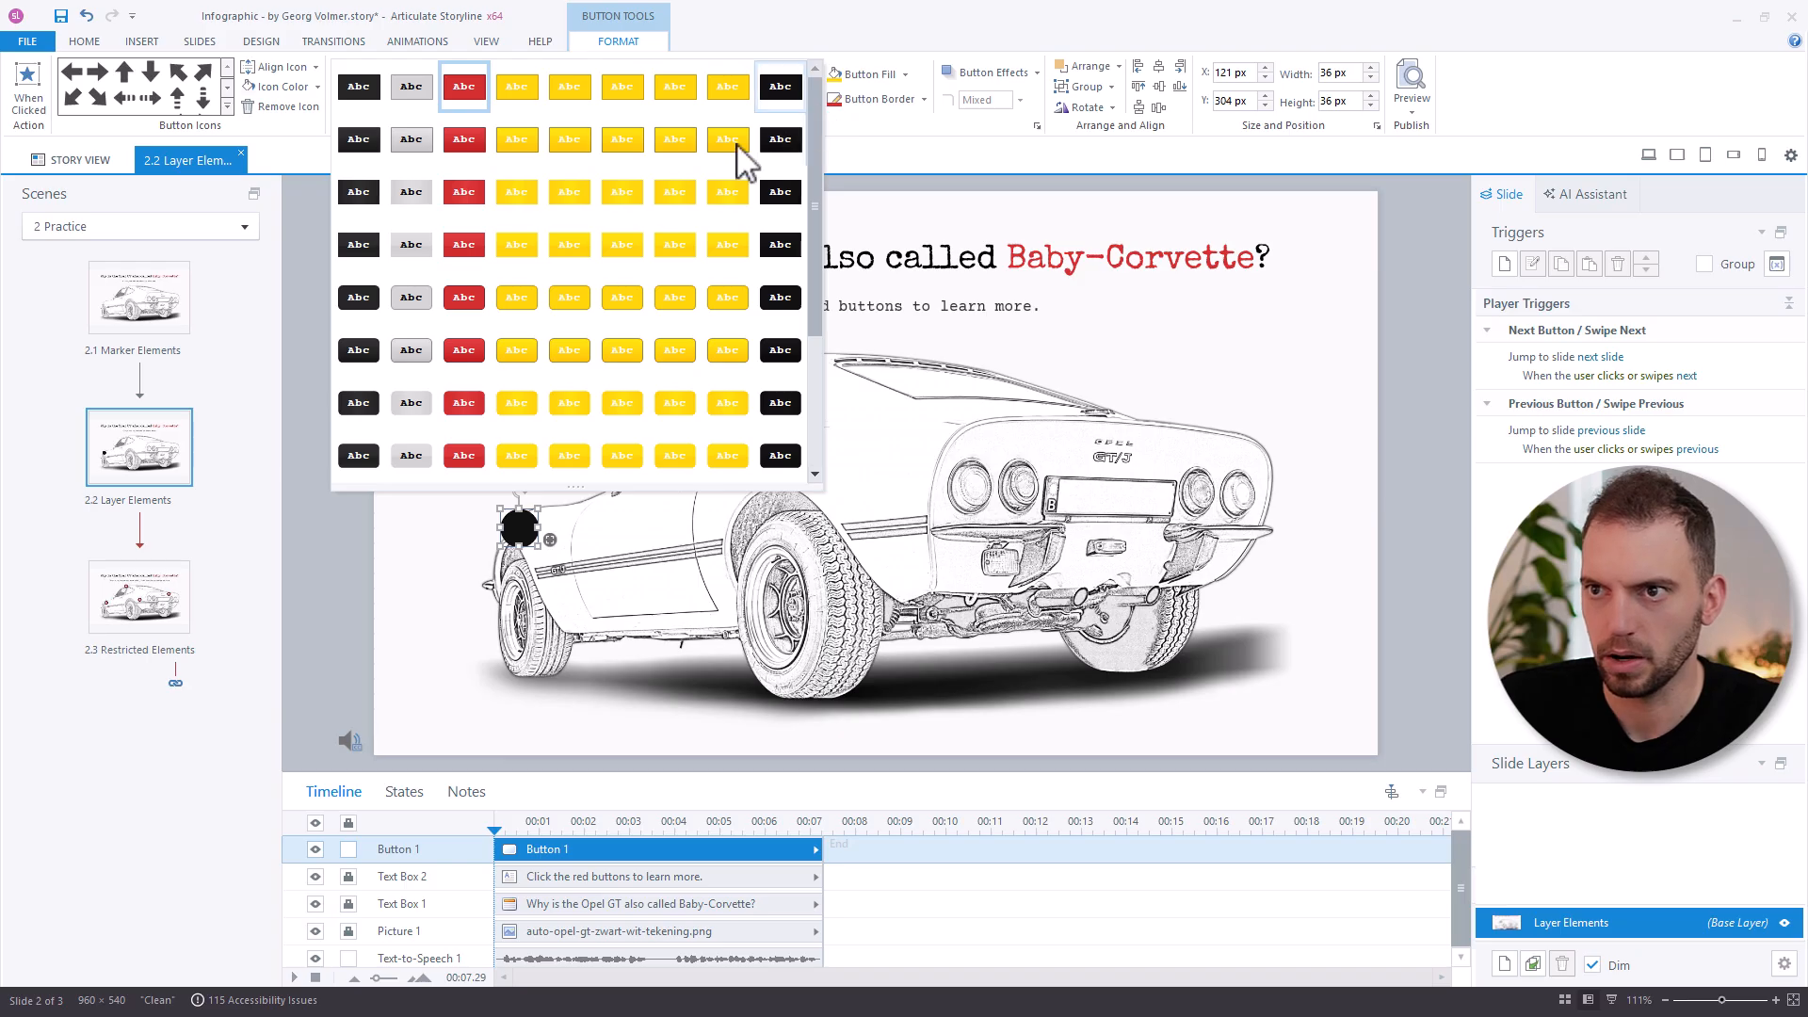
{"action": "scroll", "coordinate": [464, 320], "scroll_direction": "down", "scroll_amount": 2}
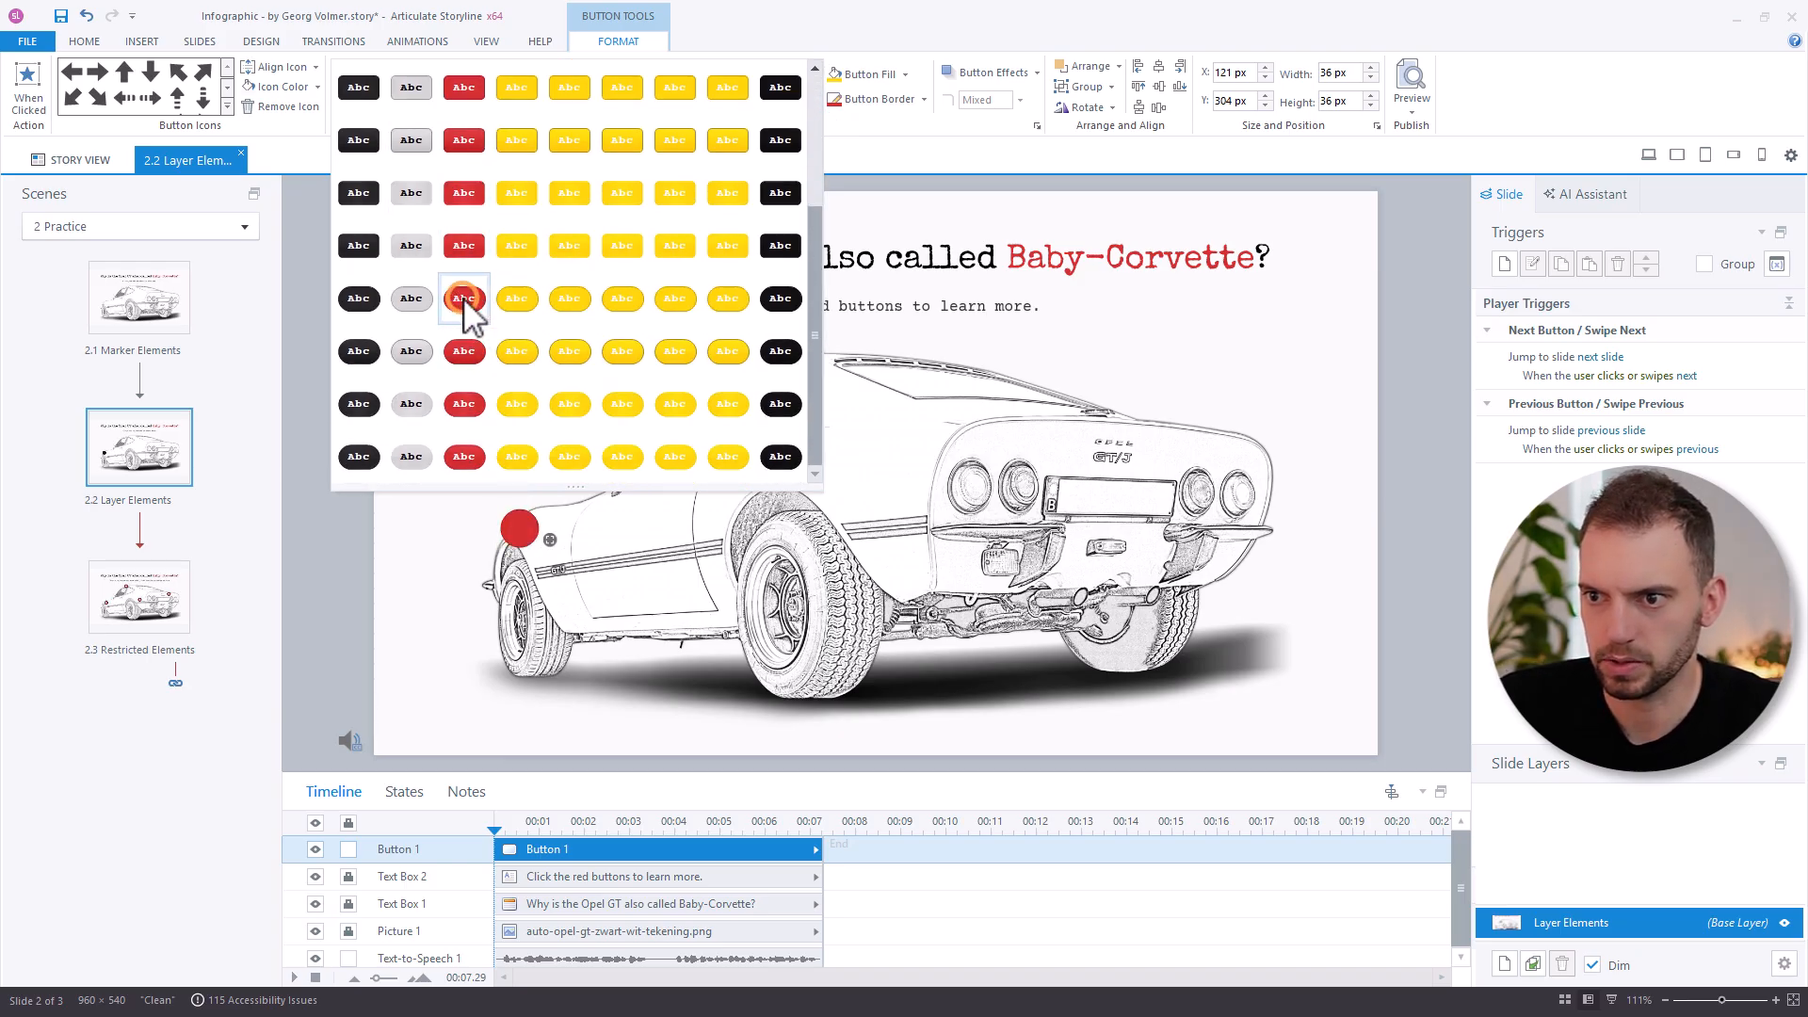
{"action": "left_click", "coordinate": [464, 301]}
{"action": "left_click", "coordinate": [407, 793]}
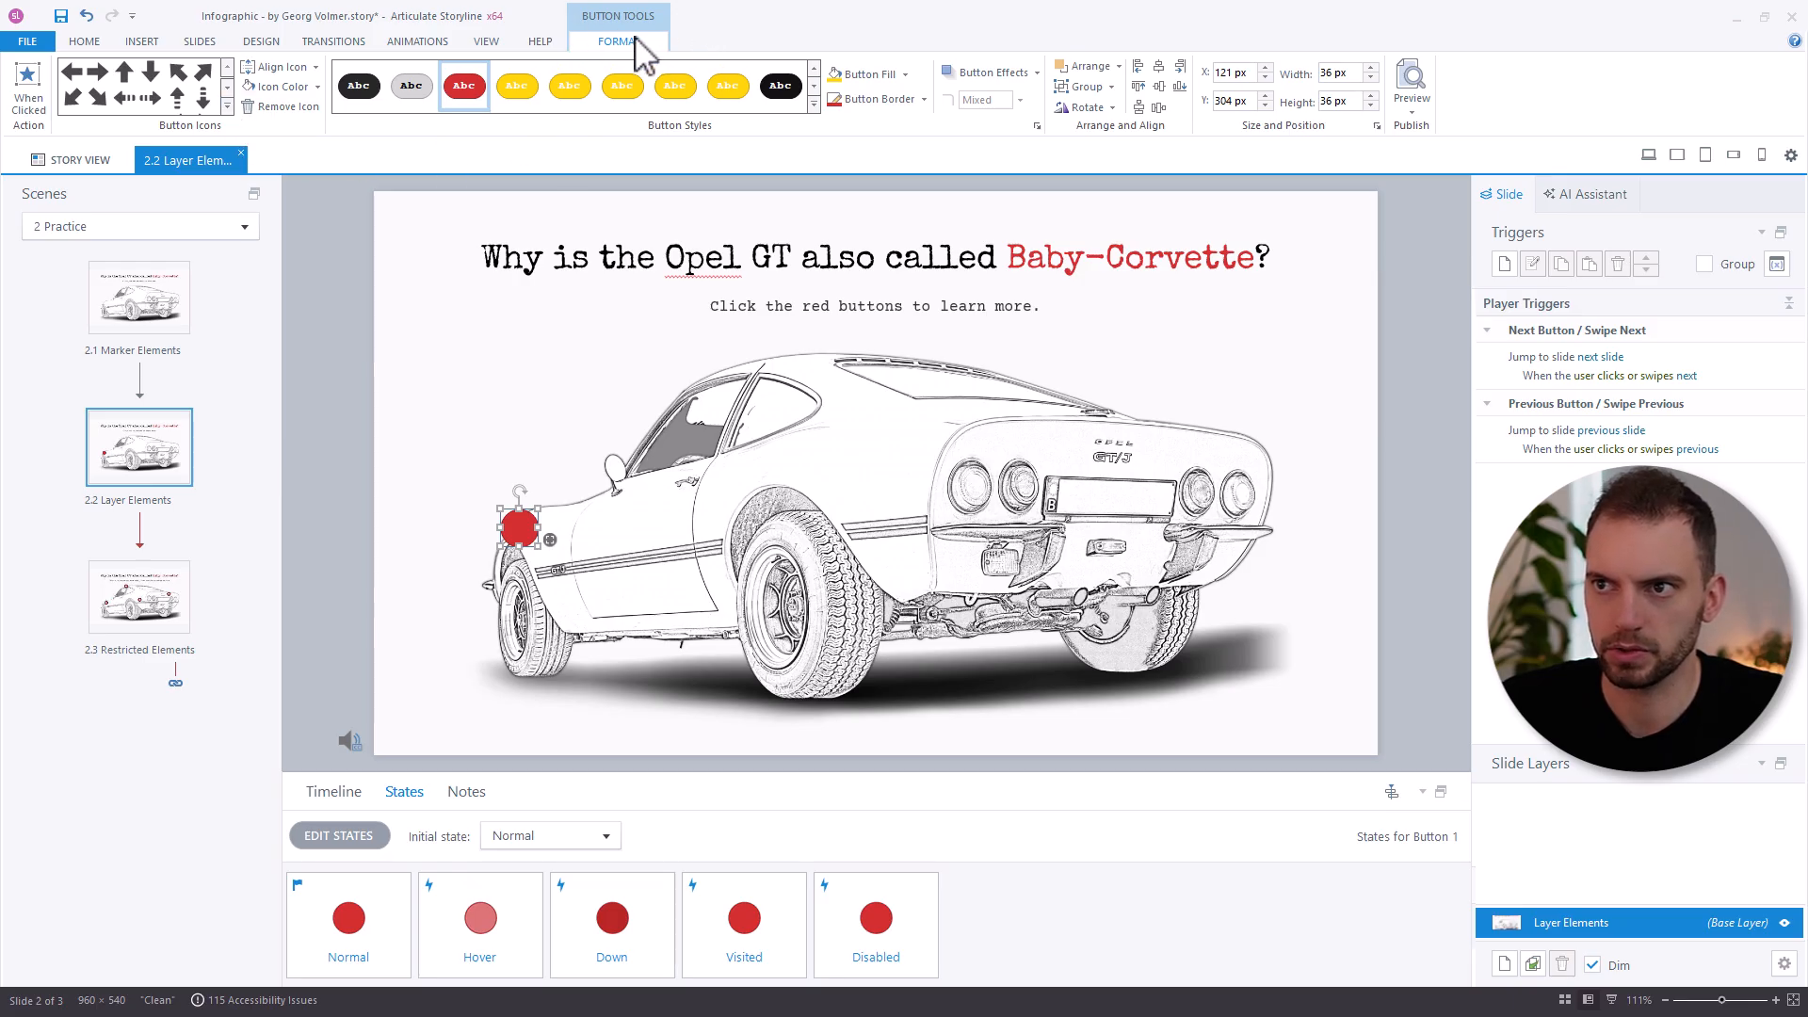
{"action": "left_click", "coordinate": [227, 106]}
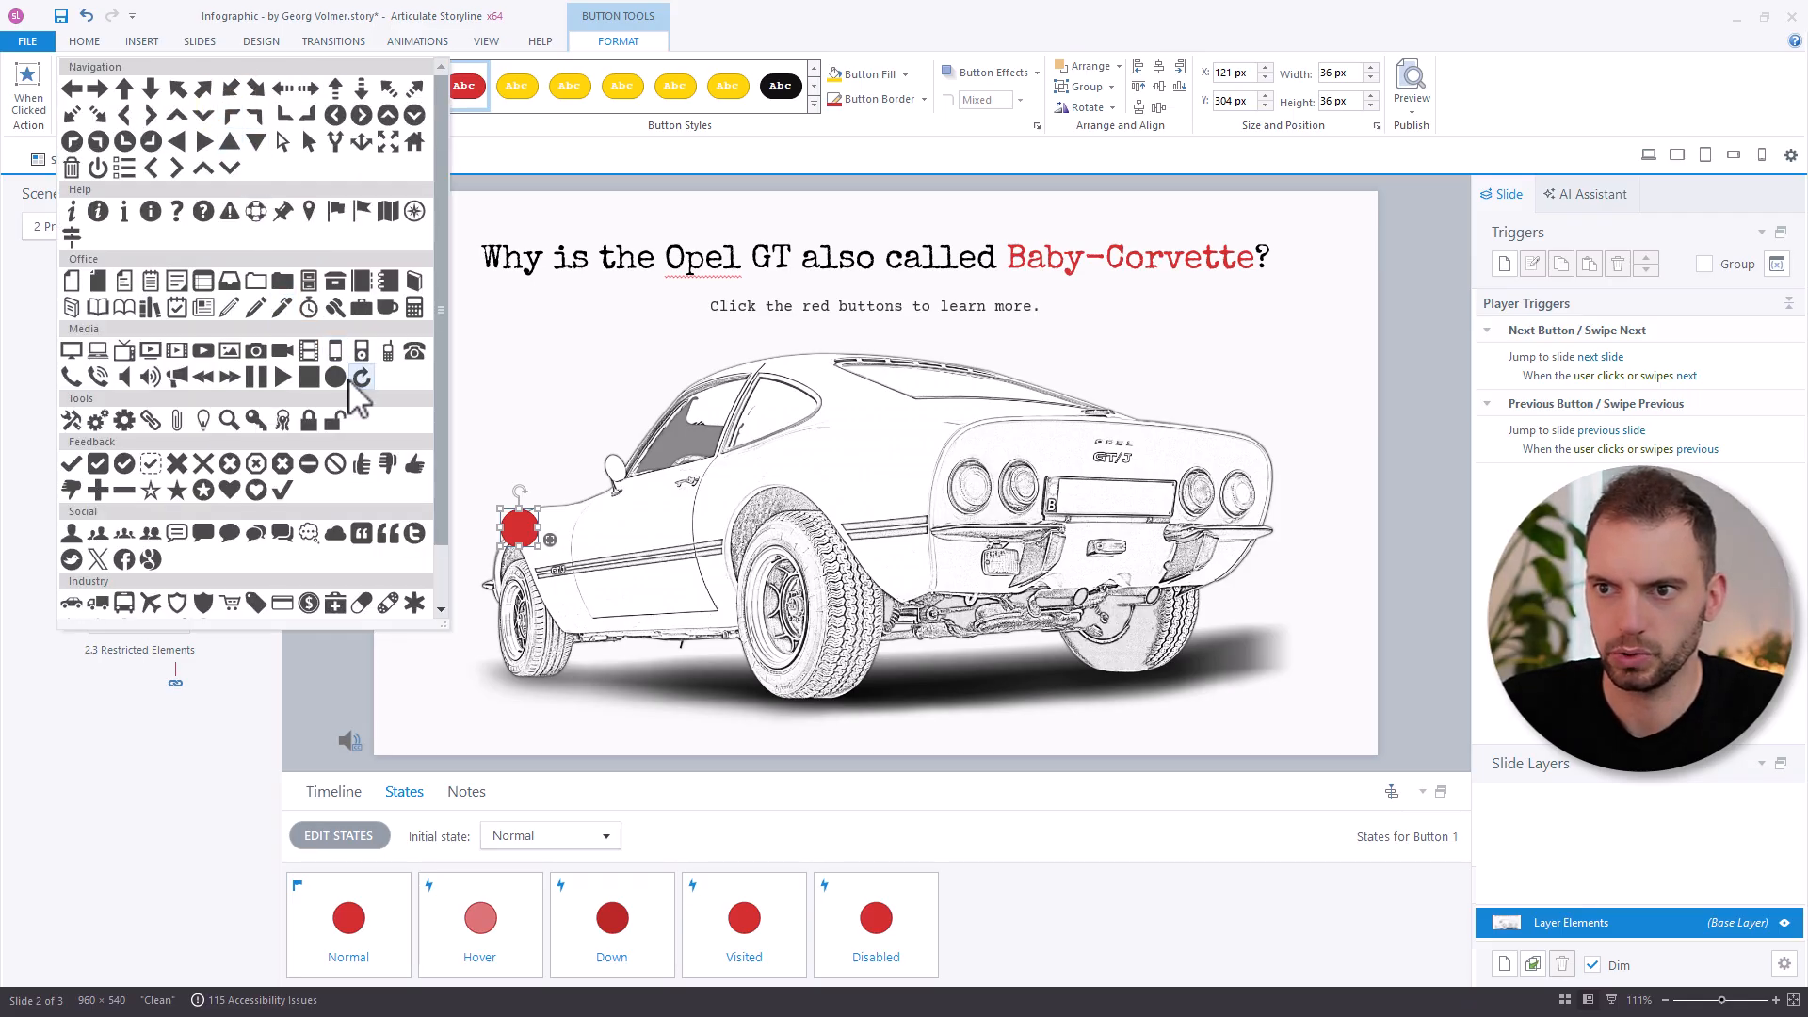
{"action": "left_click", "coordinate": [335, 377]}
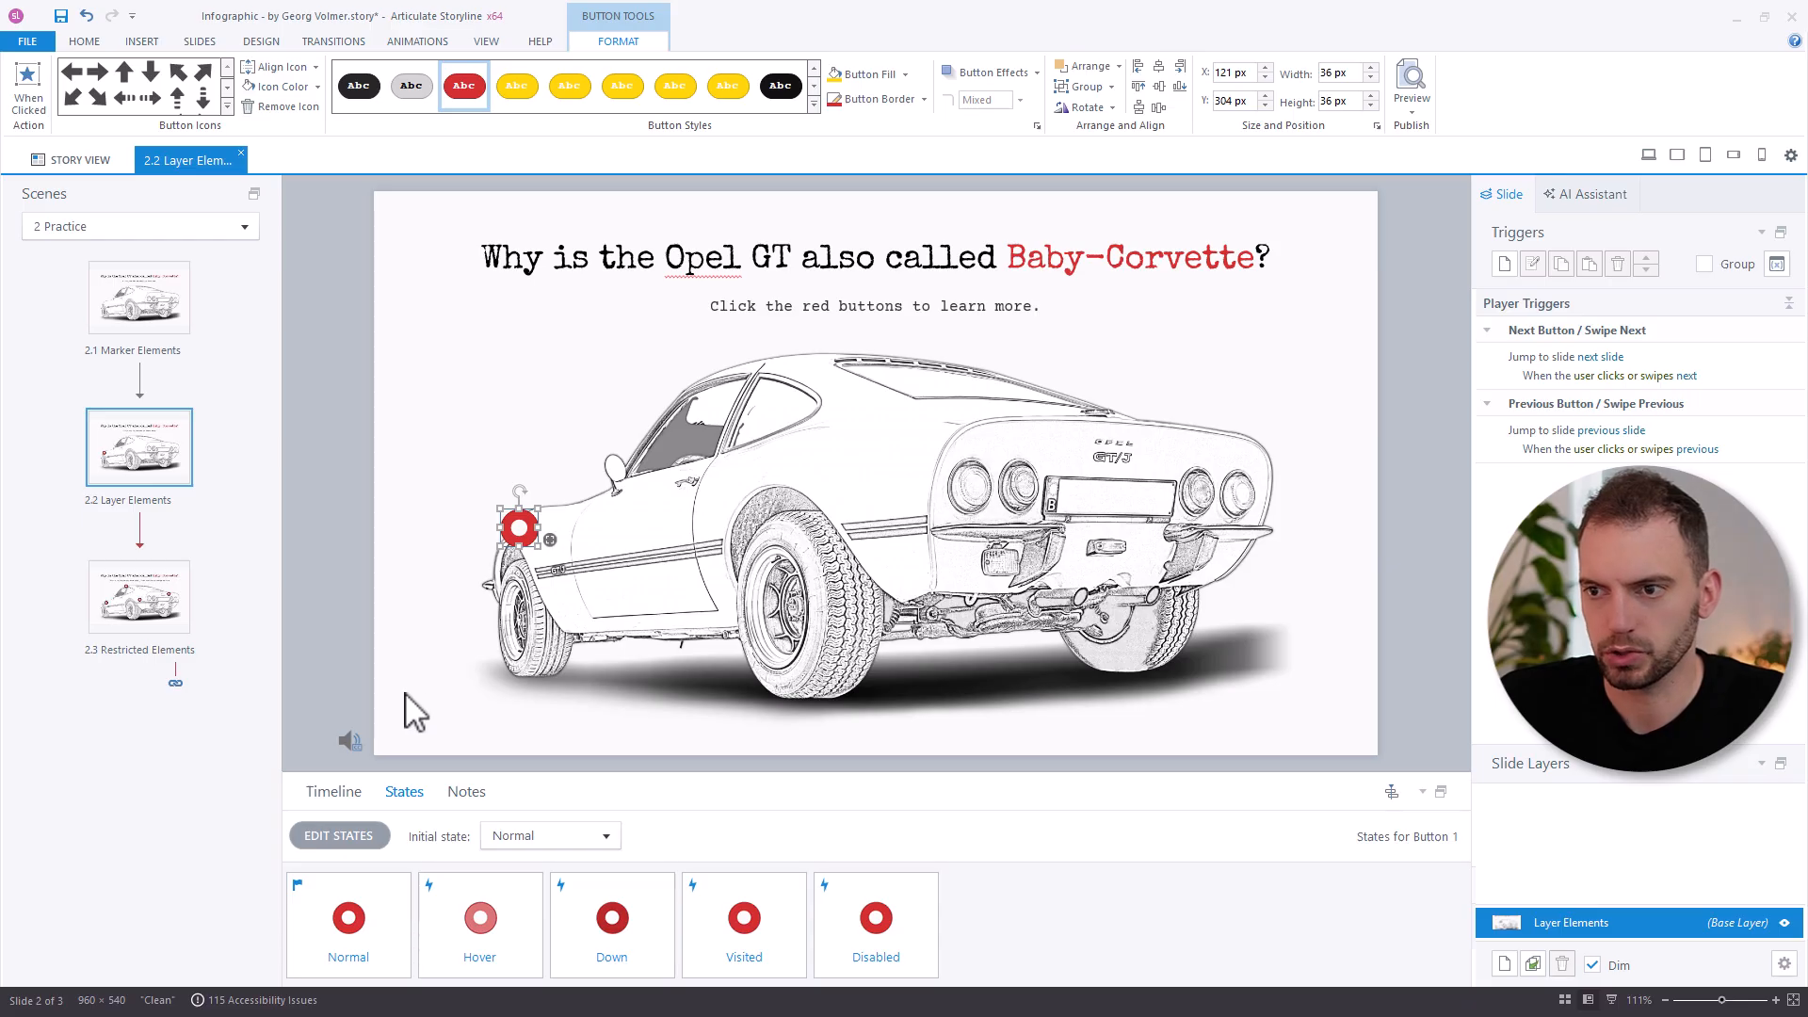
Add the built-in Selected state to the button.
{"action": "left_click", "coordinate": [358, 838]}
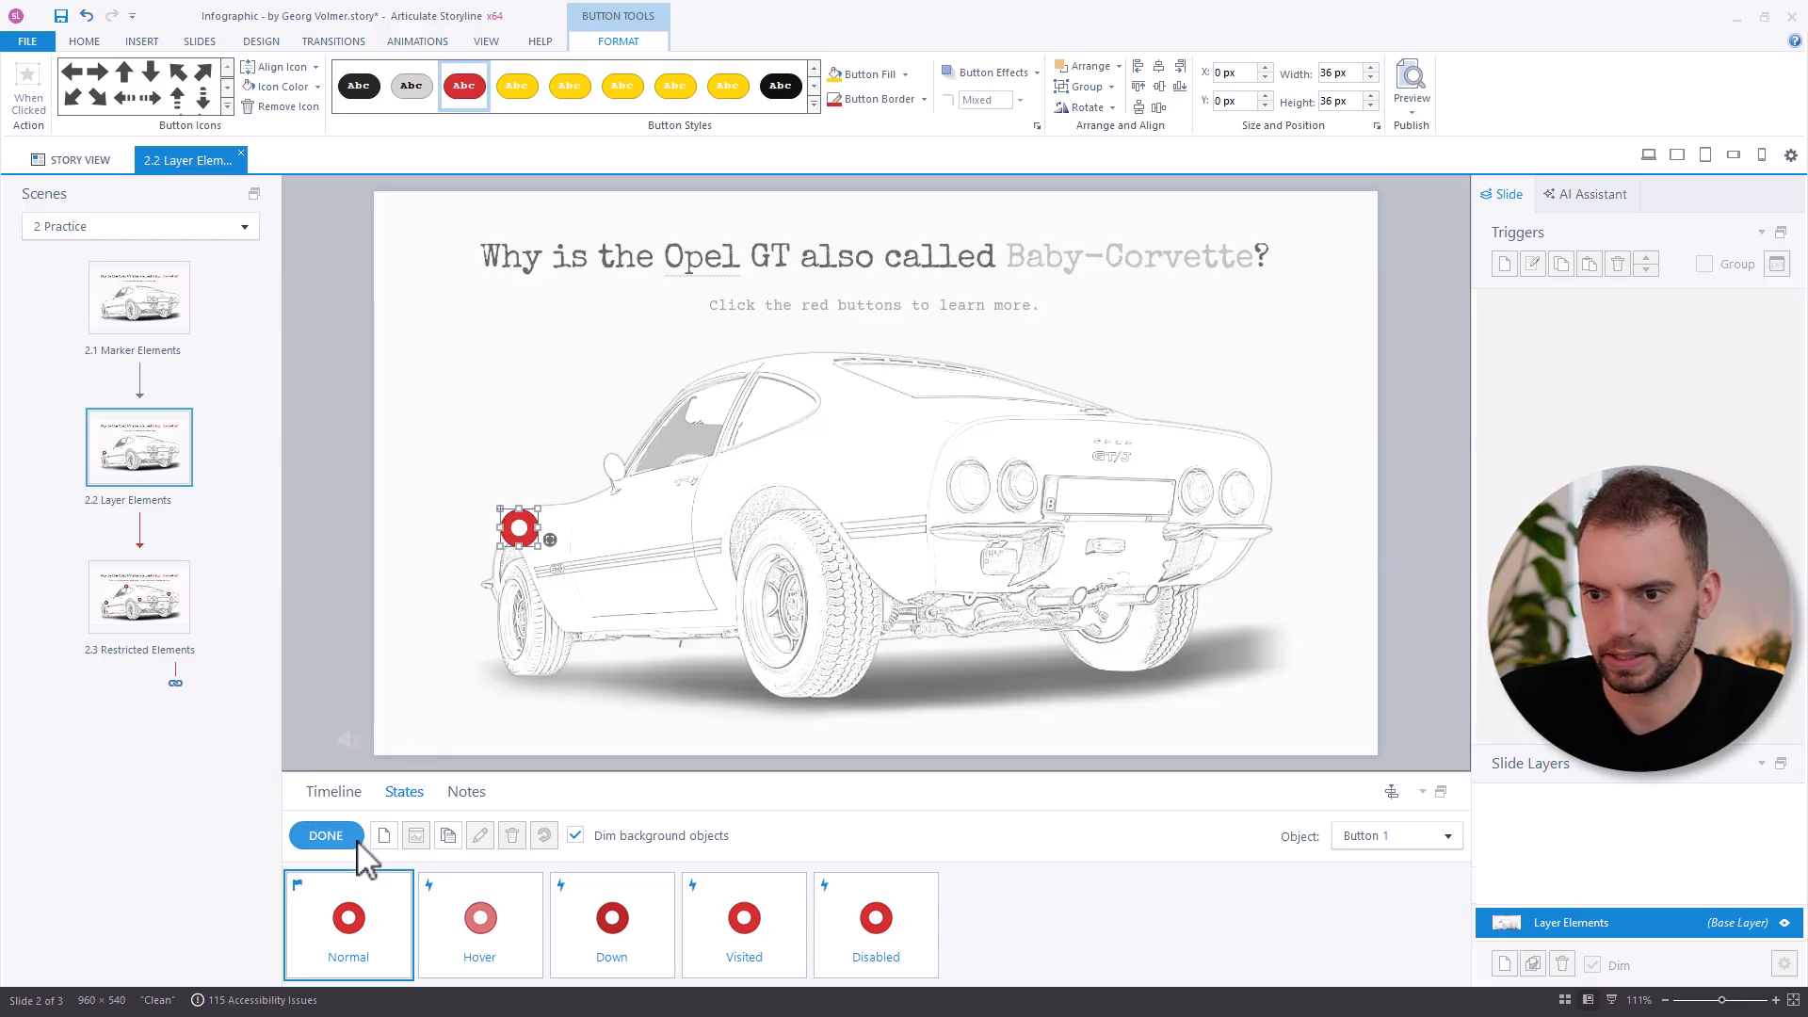
{"action": "left_click", "coordinate": [384, 836]}
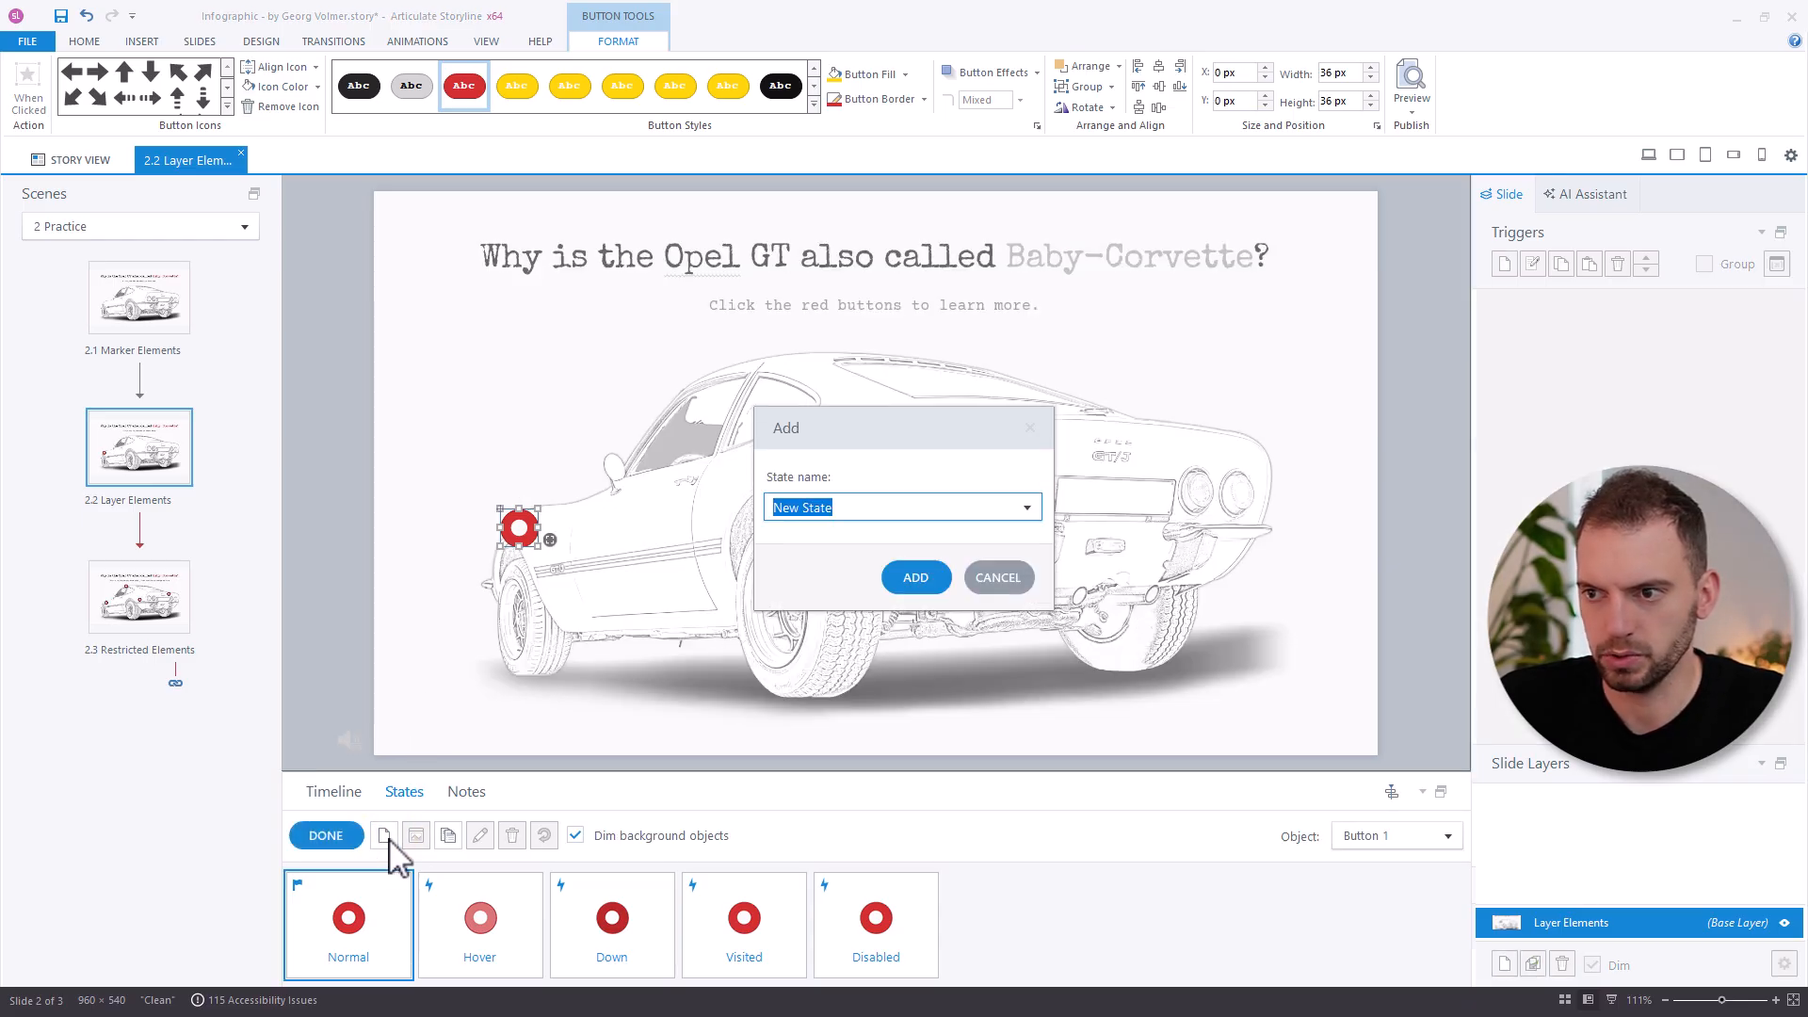
{"action": "left_click", "coordinate": [1027, 508]}
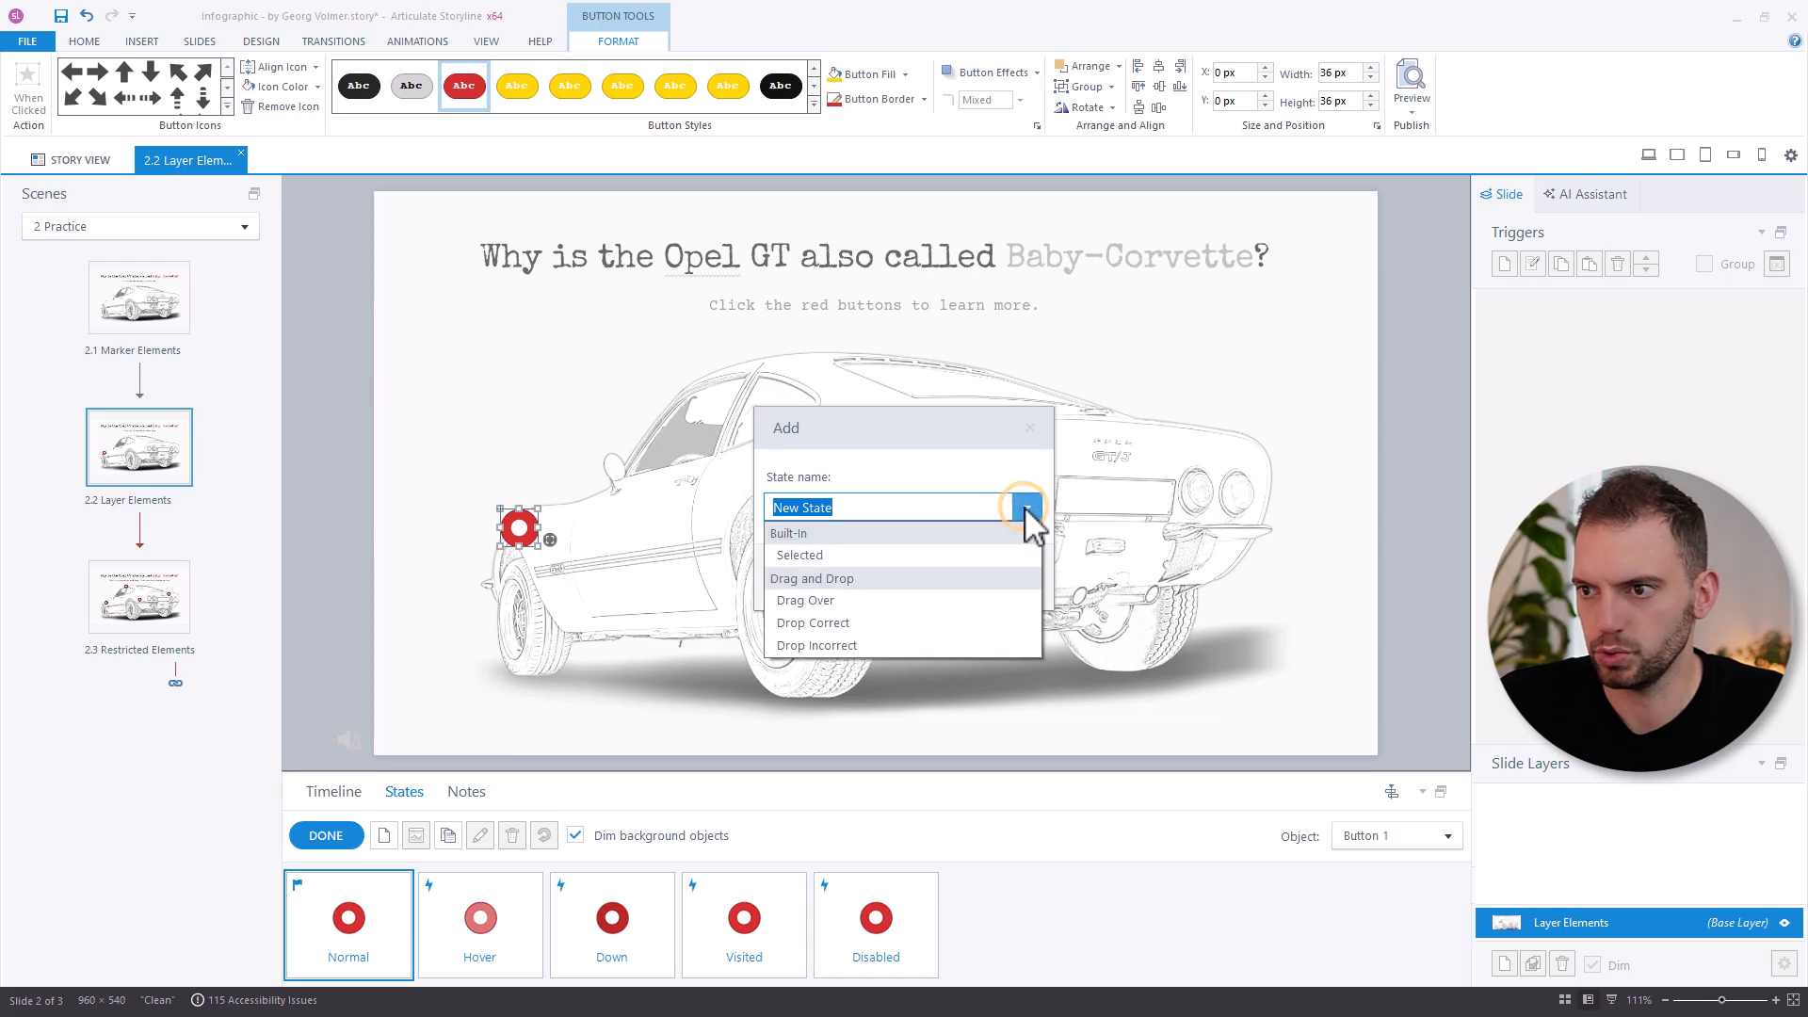
{"action": "left_click", "coordinate": [828, 556]}
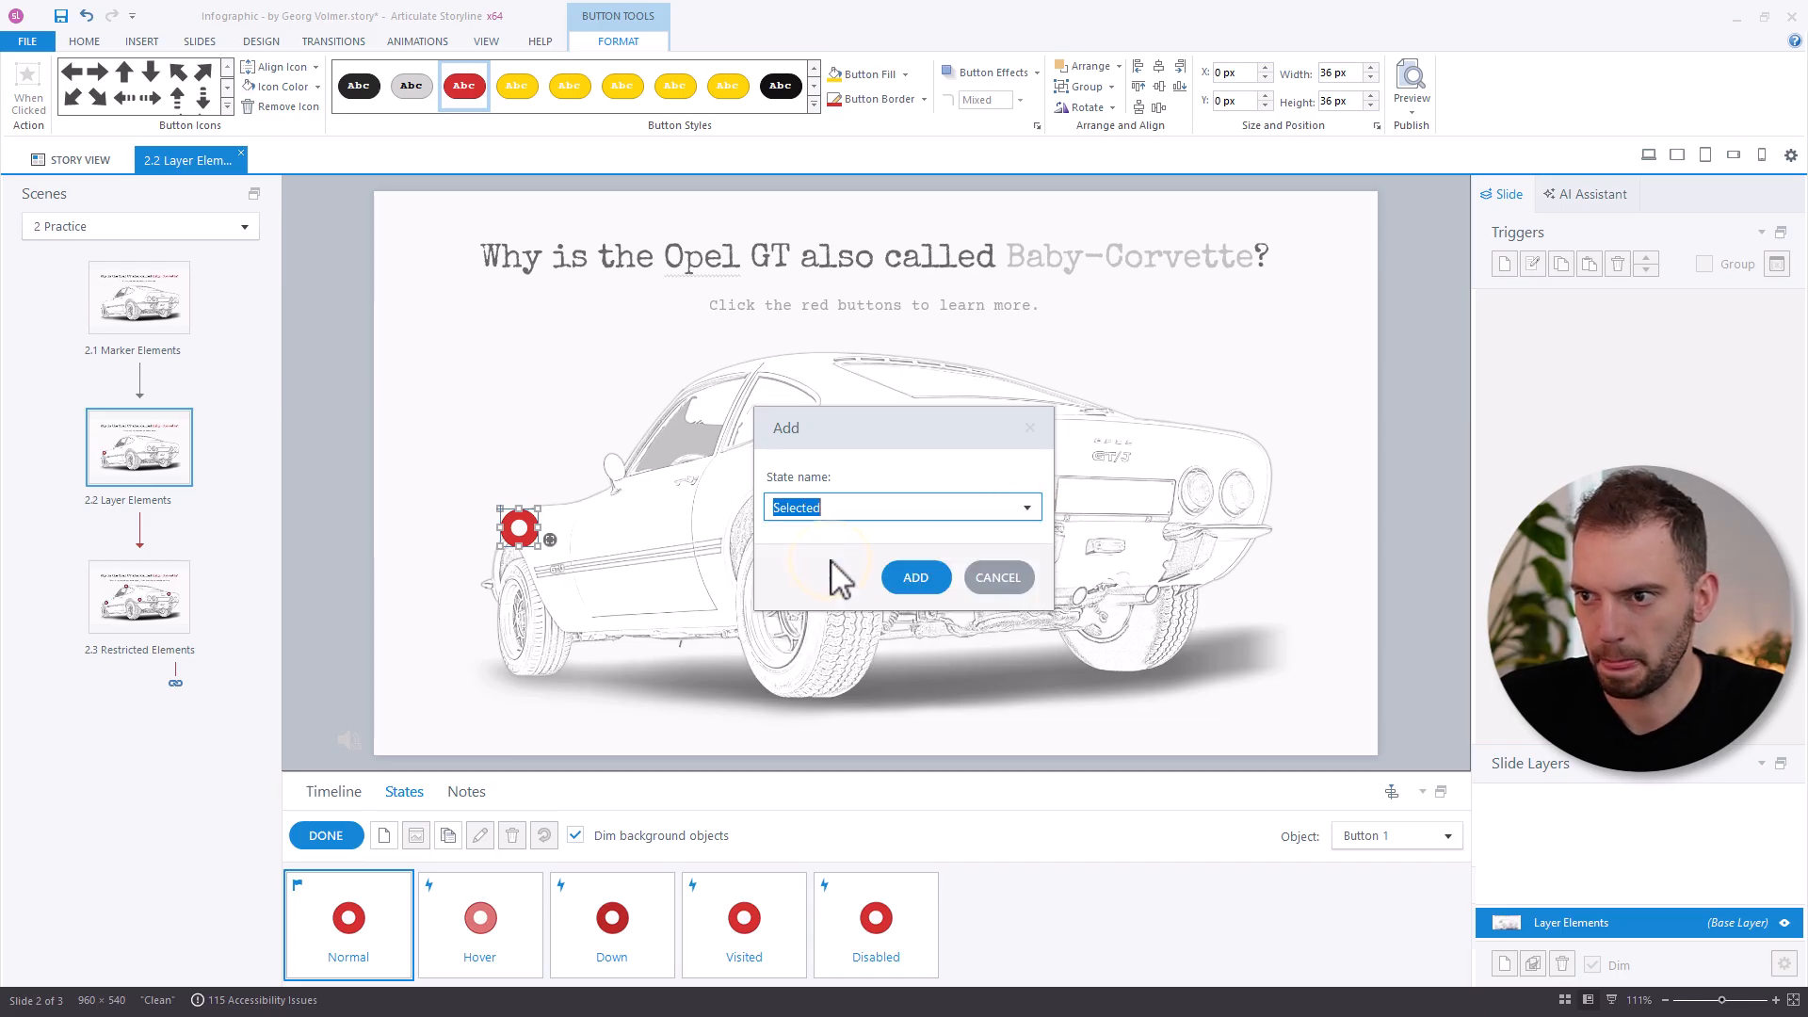
{"action": "left_click", "coordinate": [915, 577]}
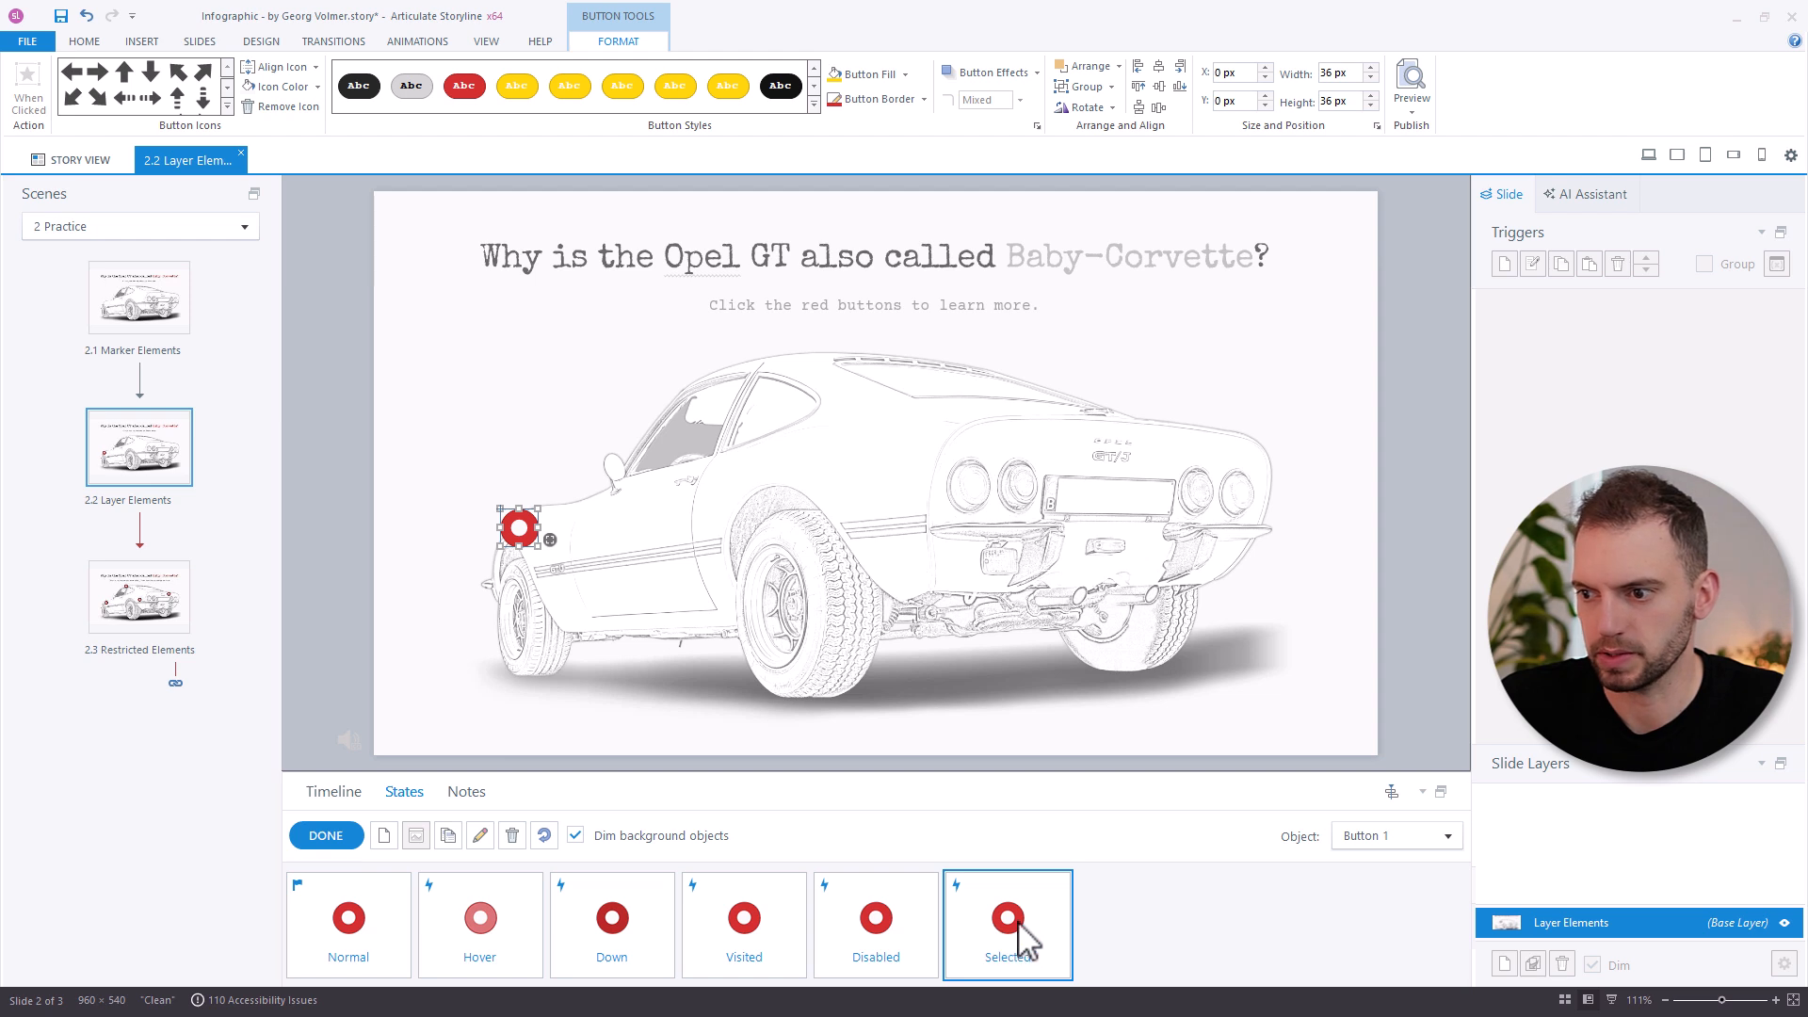
Adjust the button's border weight in the Selected state and set the border colour to black (#000000).
{"action": "left_click", "coordinate": [926, 97]}
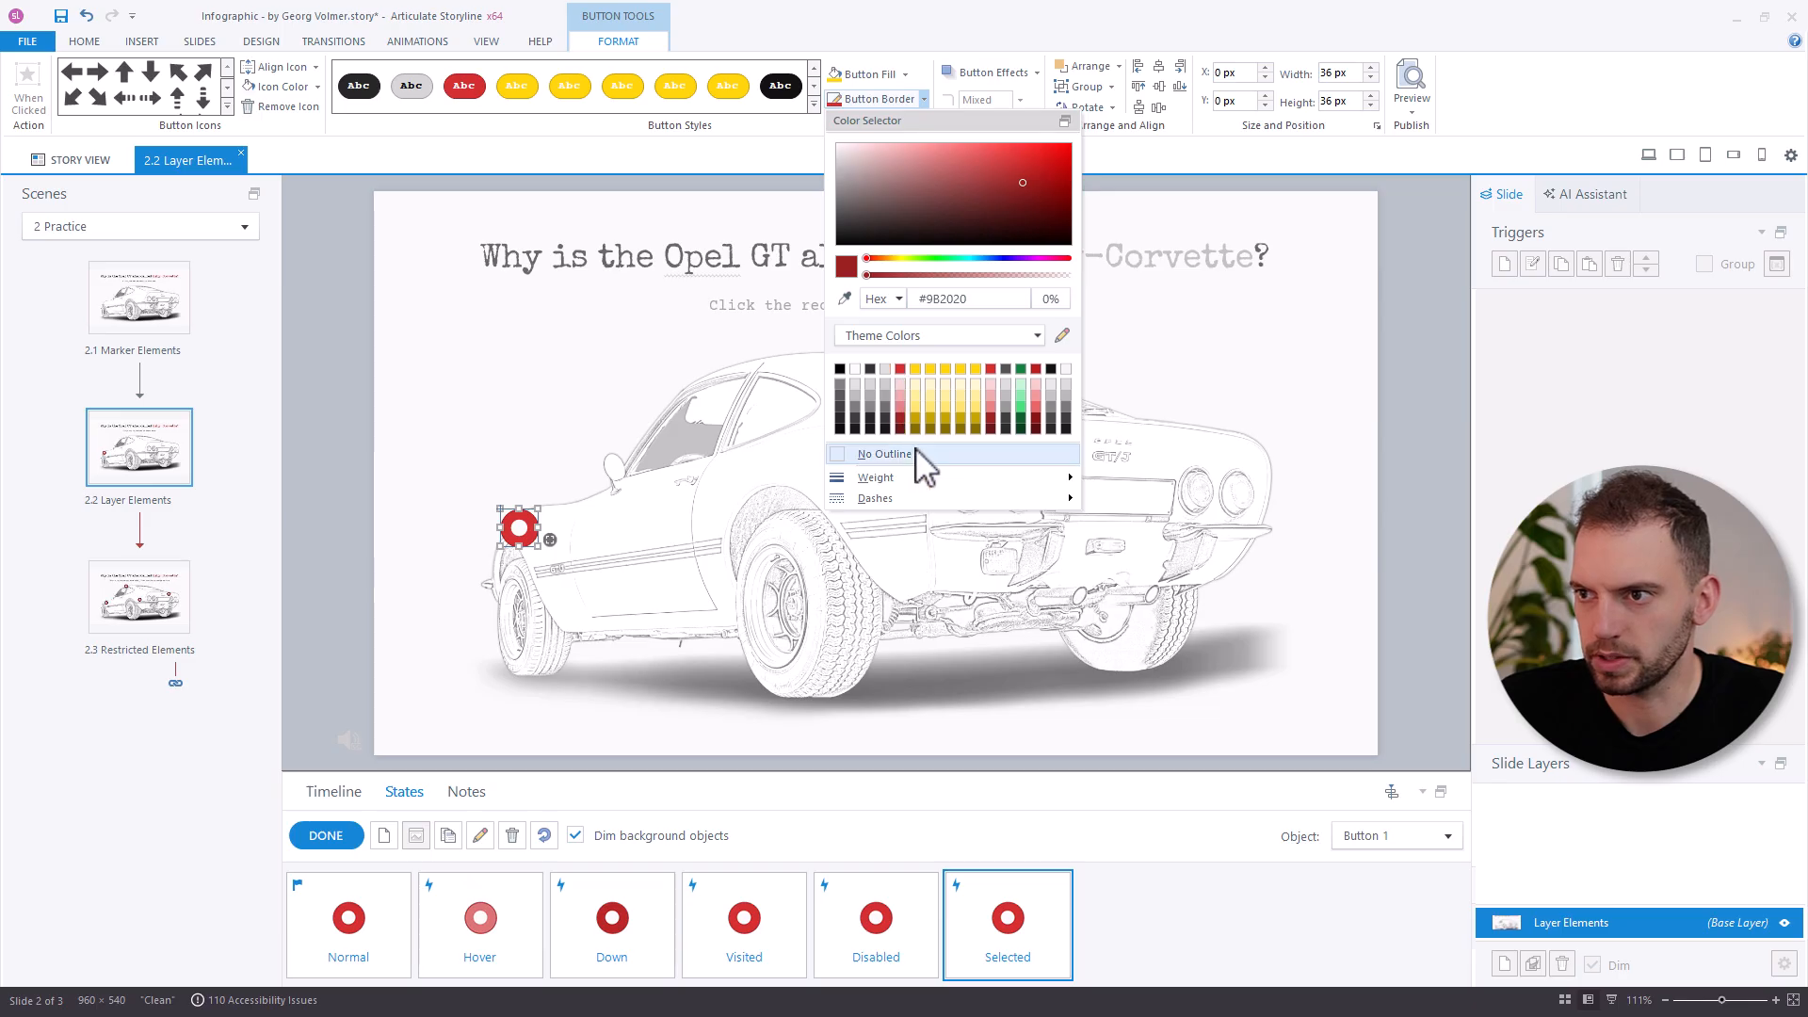
{"action": "mouse_move", "coordinate": [913, 478]}
{"action": "left_click", "coordinate": [1146, 517]}
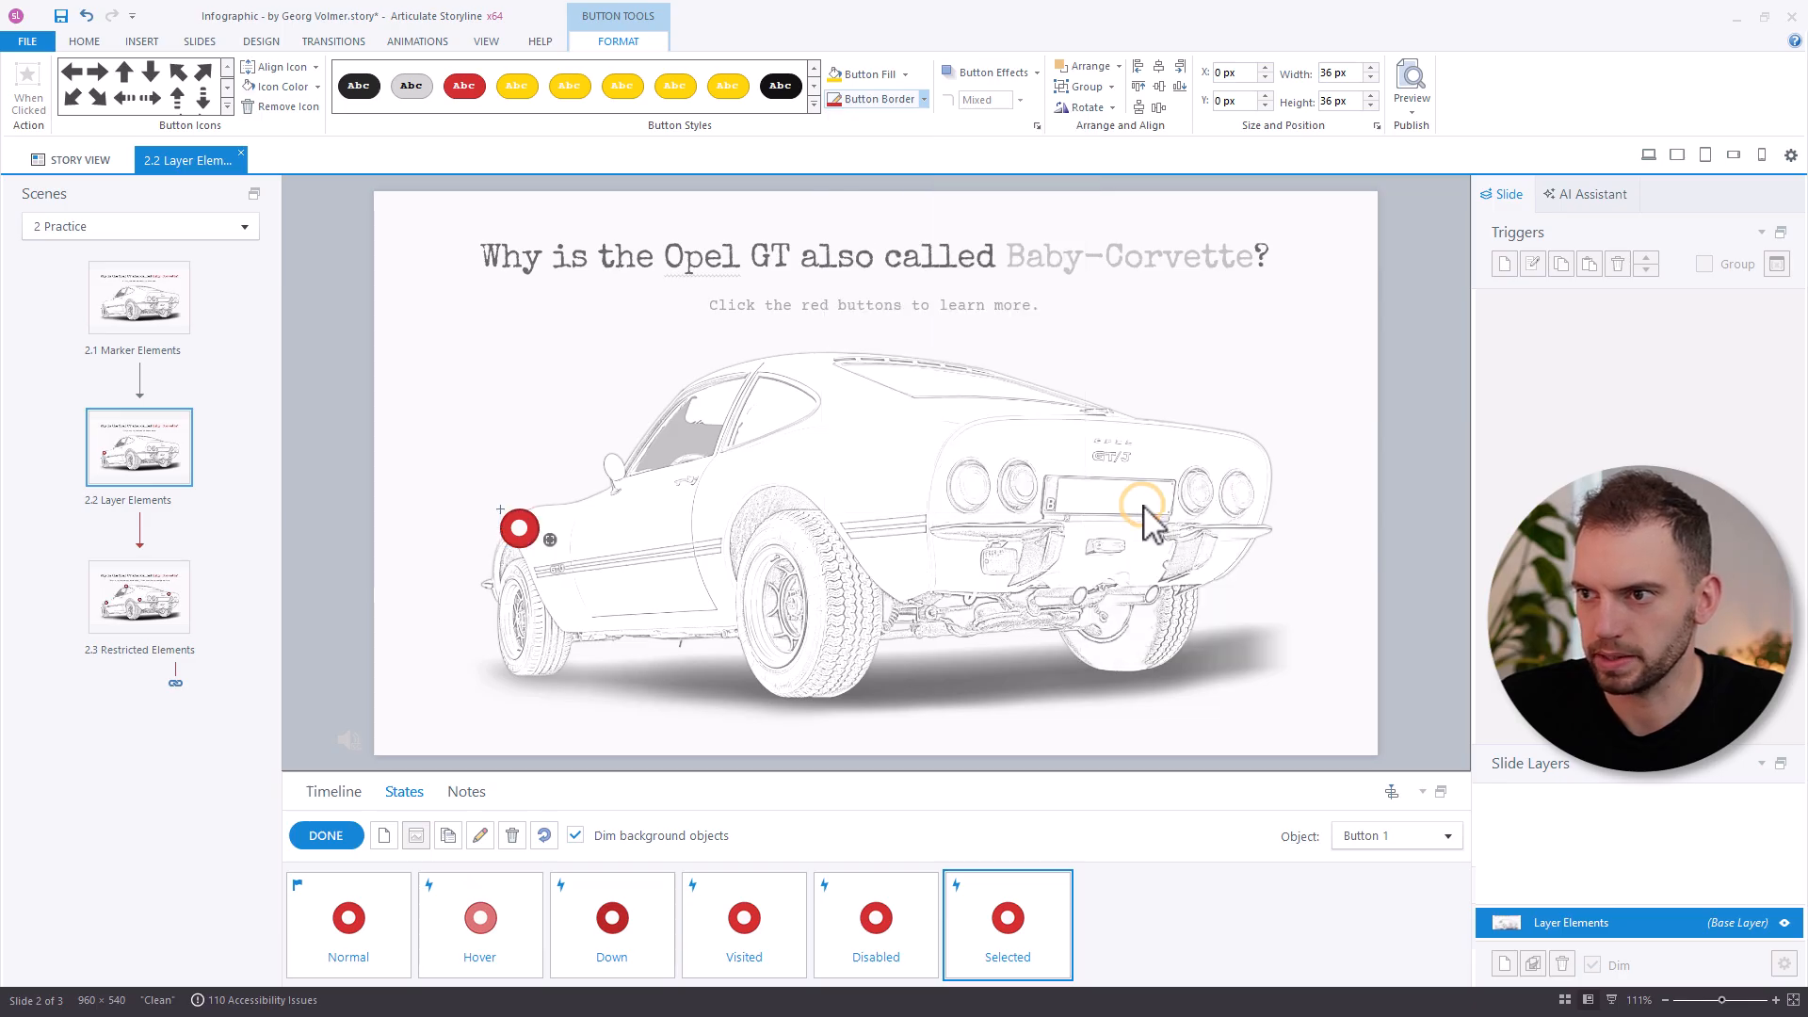
{"action": "left_click", "coordinate": [924, 100]}
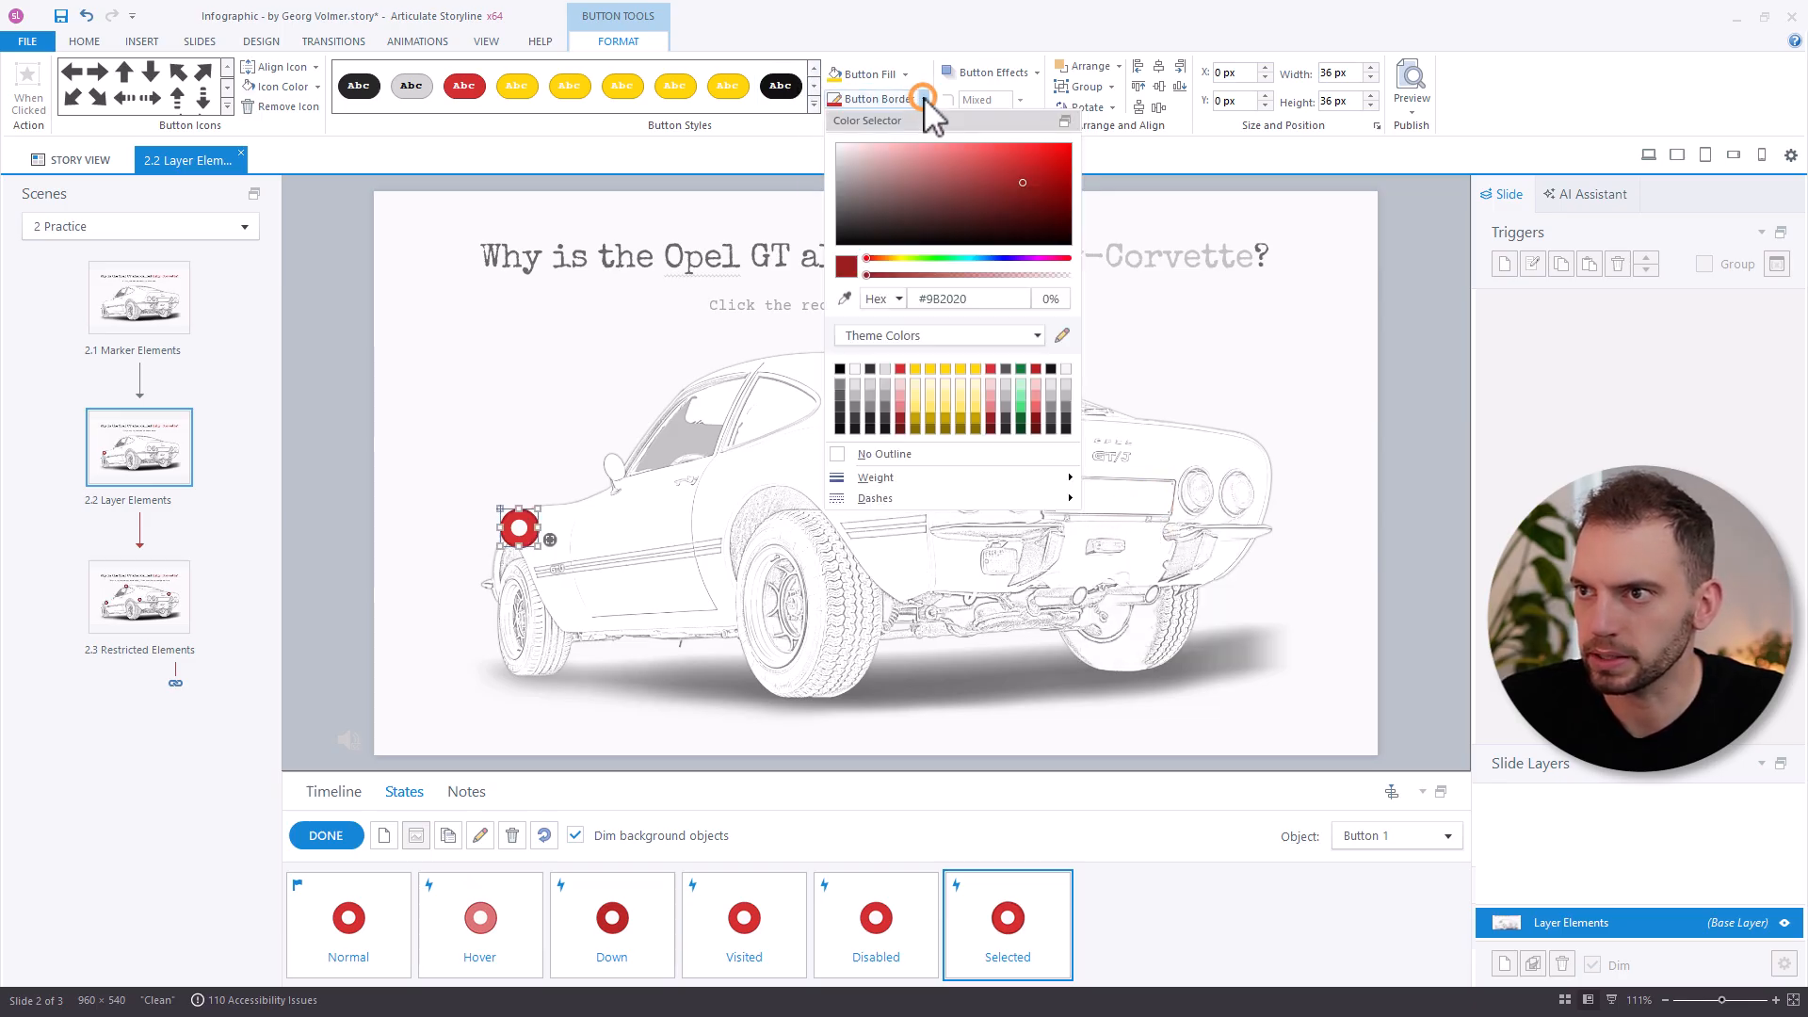
{"action": "left_click", "coordinate": [841, 367]}
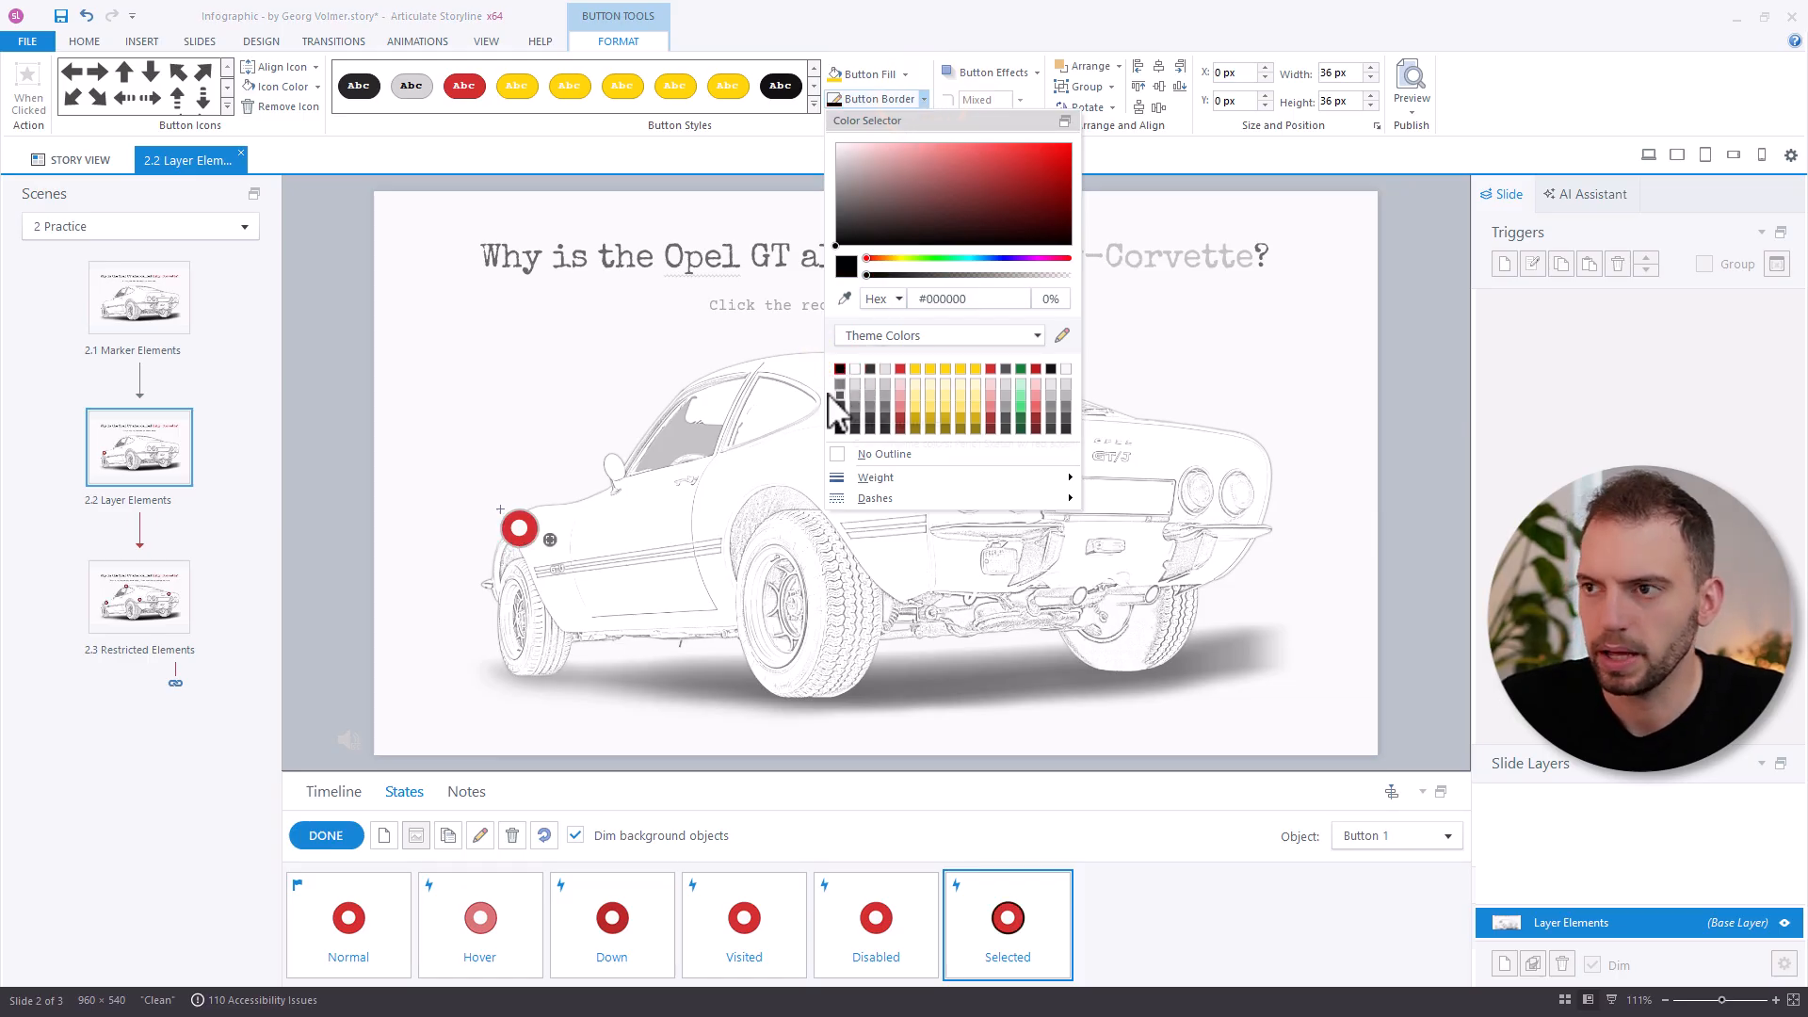
{"action": "left_click", "coordinate": [757, 176]}
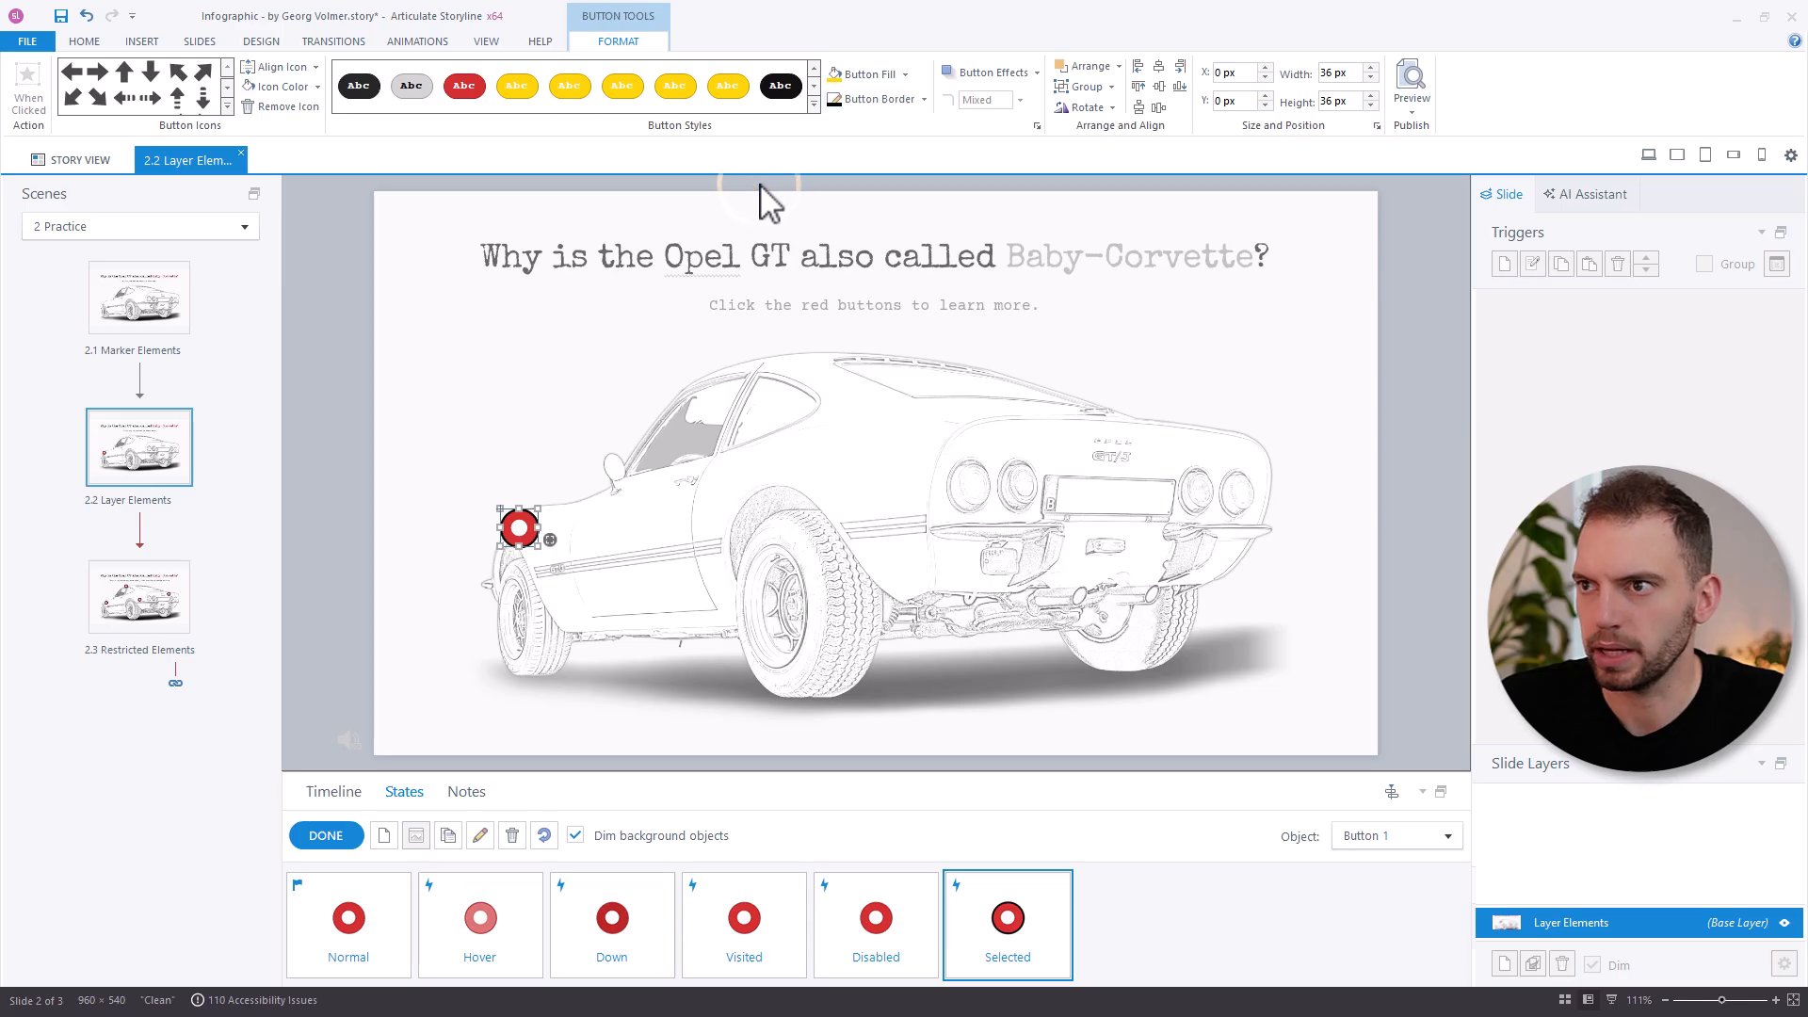
Apply the red glow variation of the second size to the button's Selected state.
{"action": "left_click", "coordinate": [1017, 76]}
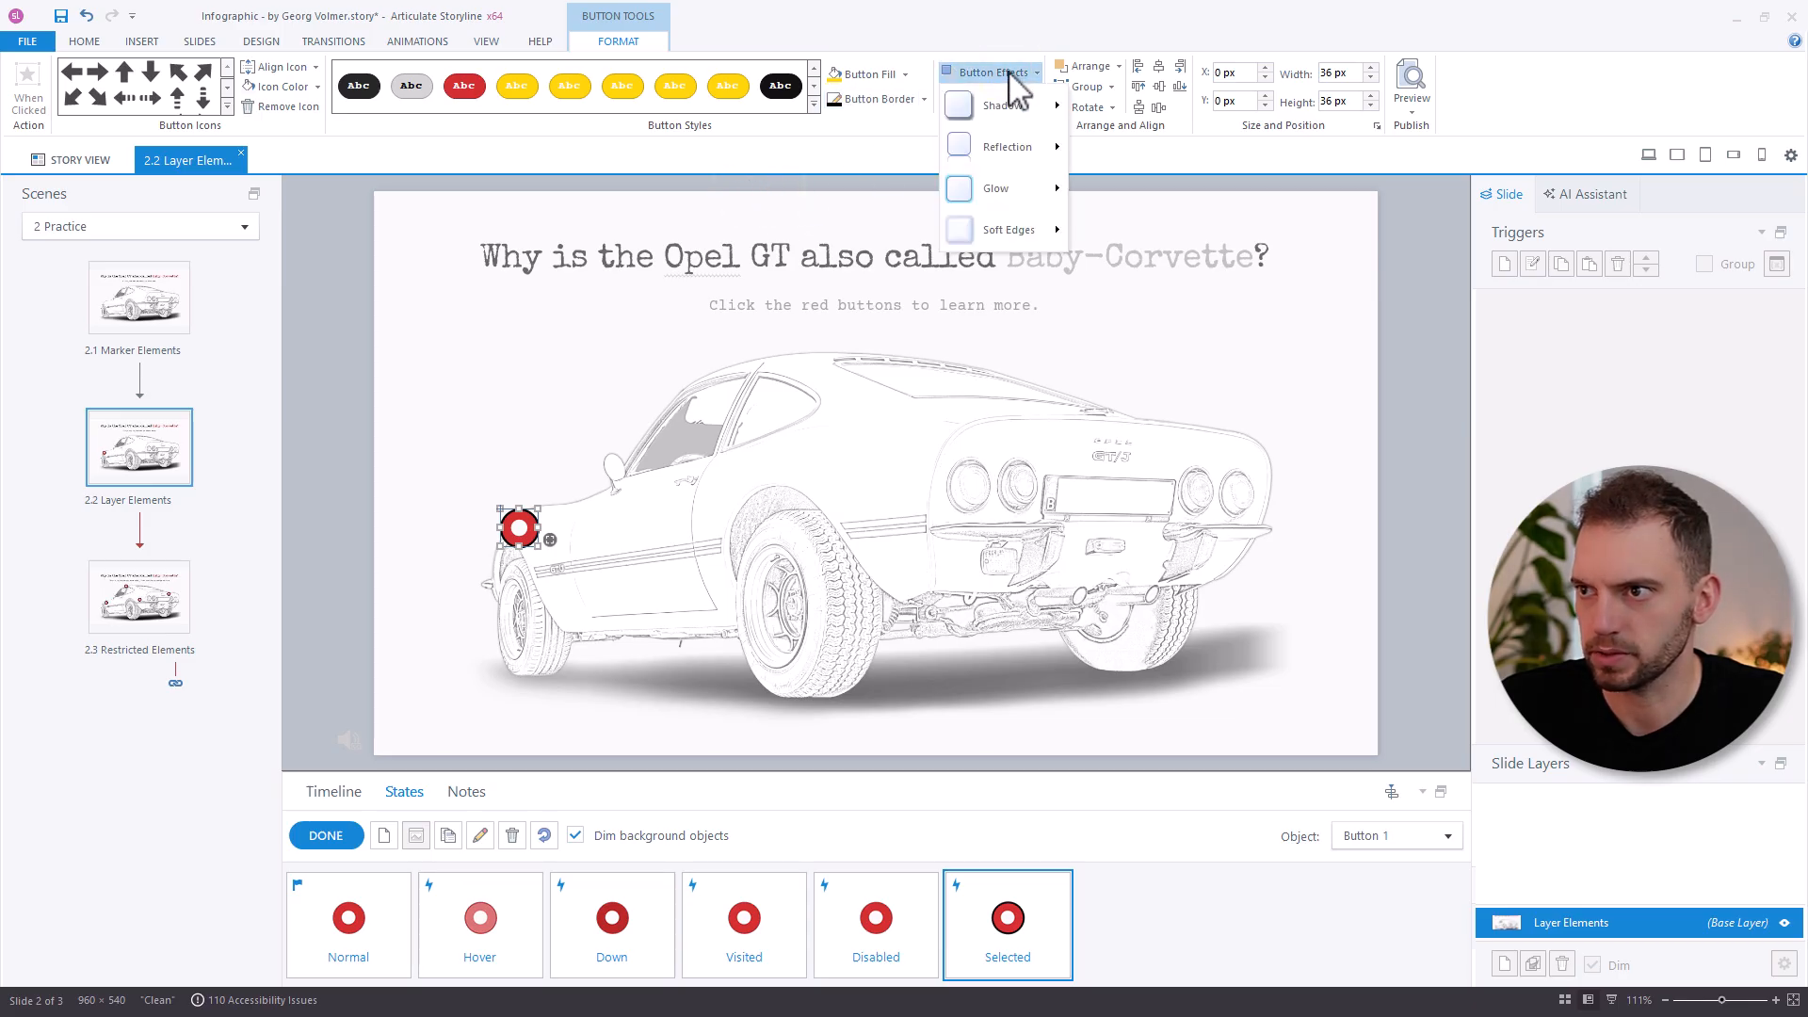
{"action": "mouse_move", "coordinate": [990, 193]}
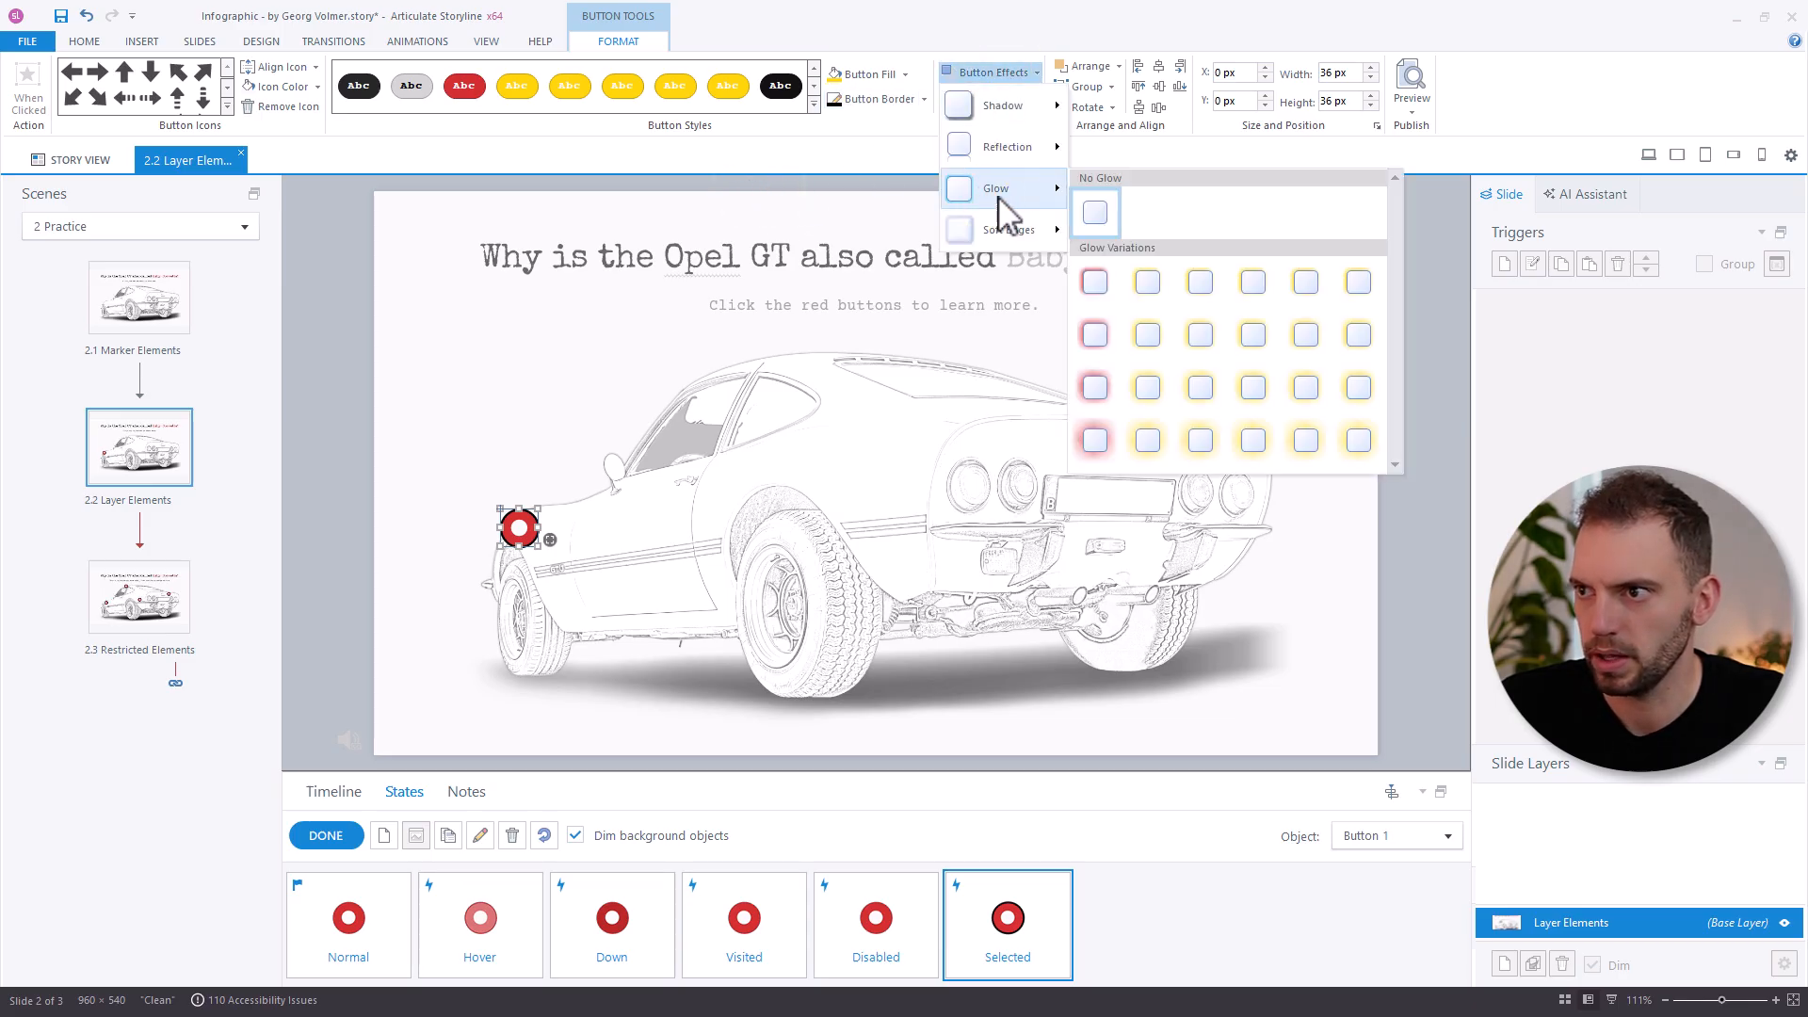
{"action": "left_click", "coordinate": [1095, 335]}
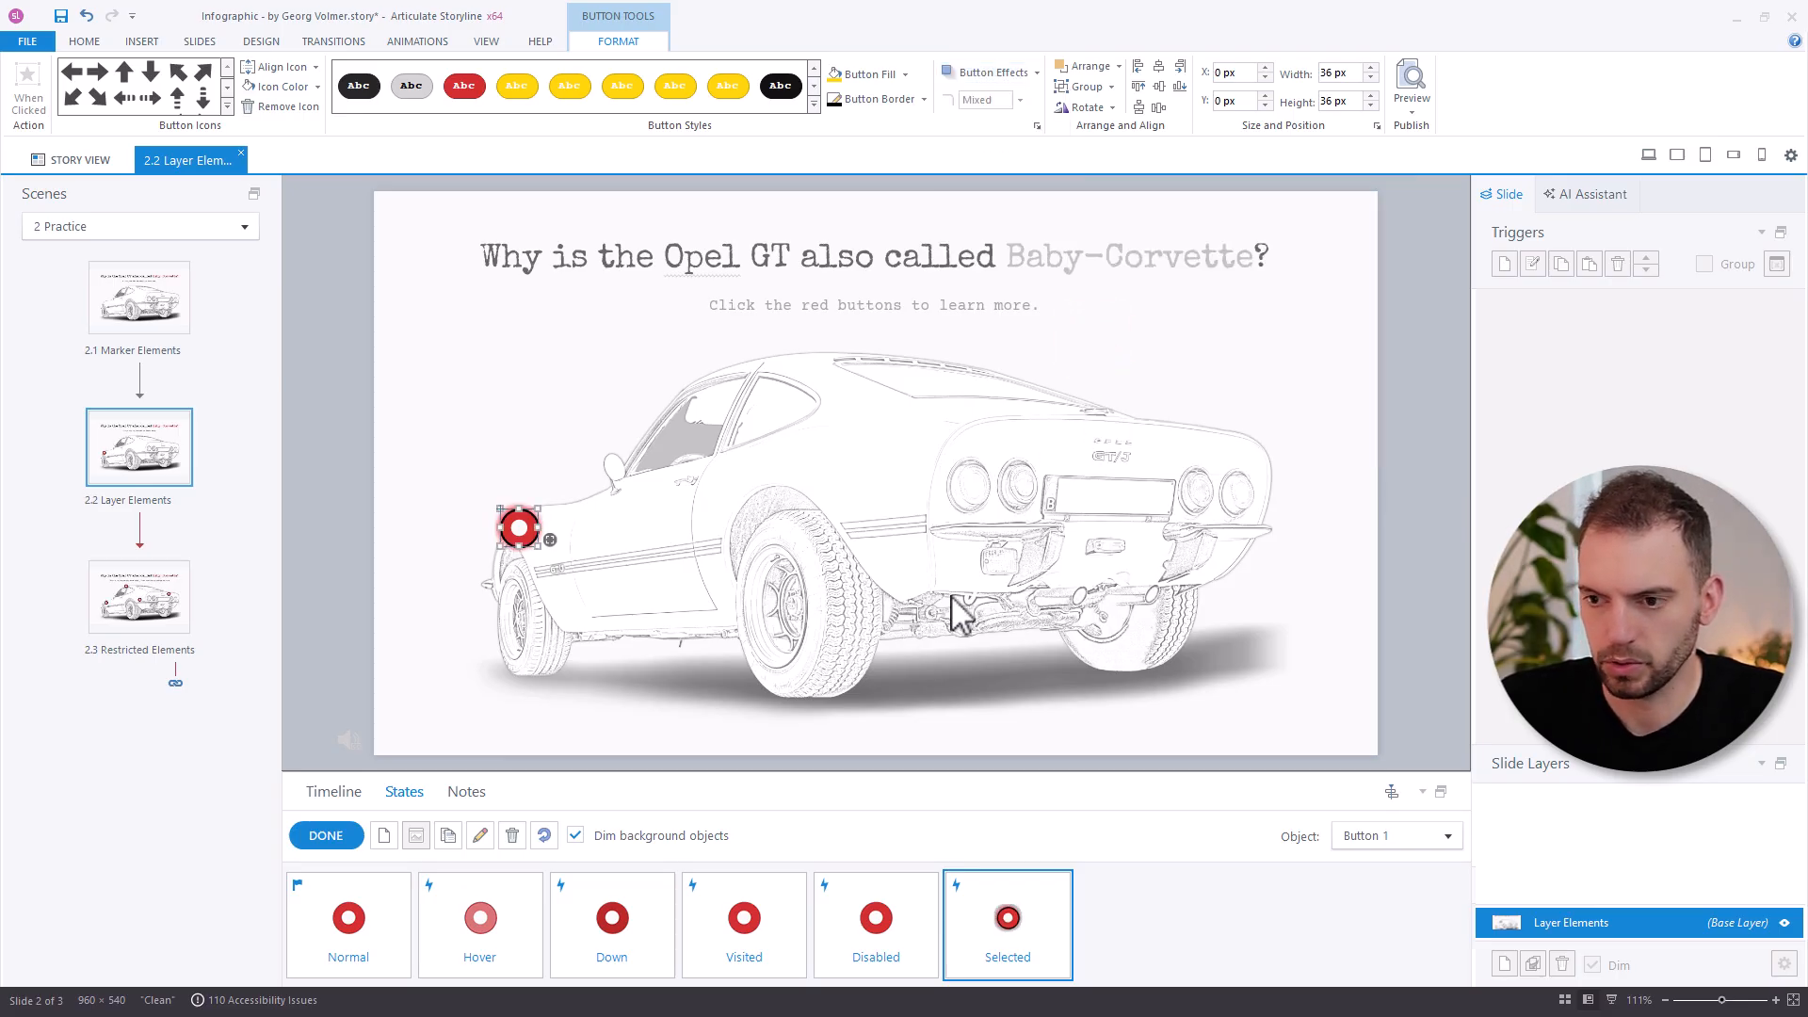
Apply the same second-size red glow to the button's Hover state and preview the result.
{"action": "left_click", "coordinate": [490, 932]}
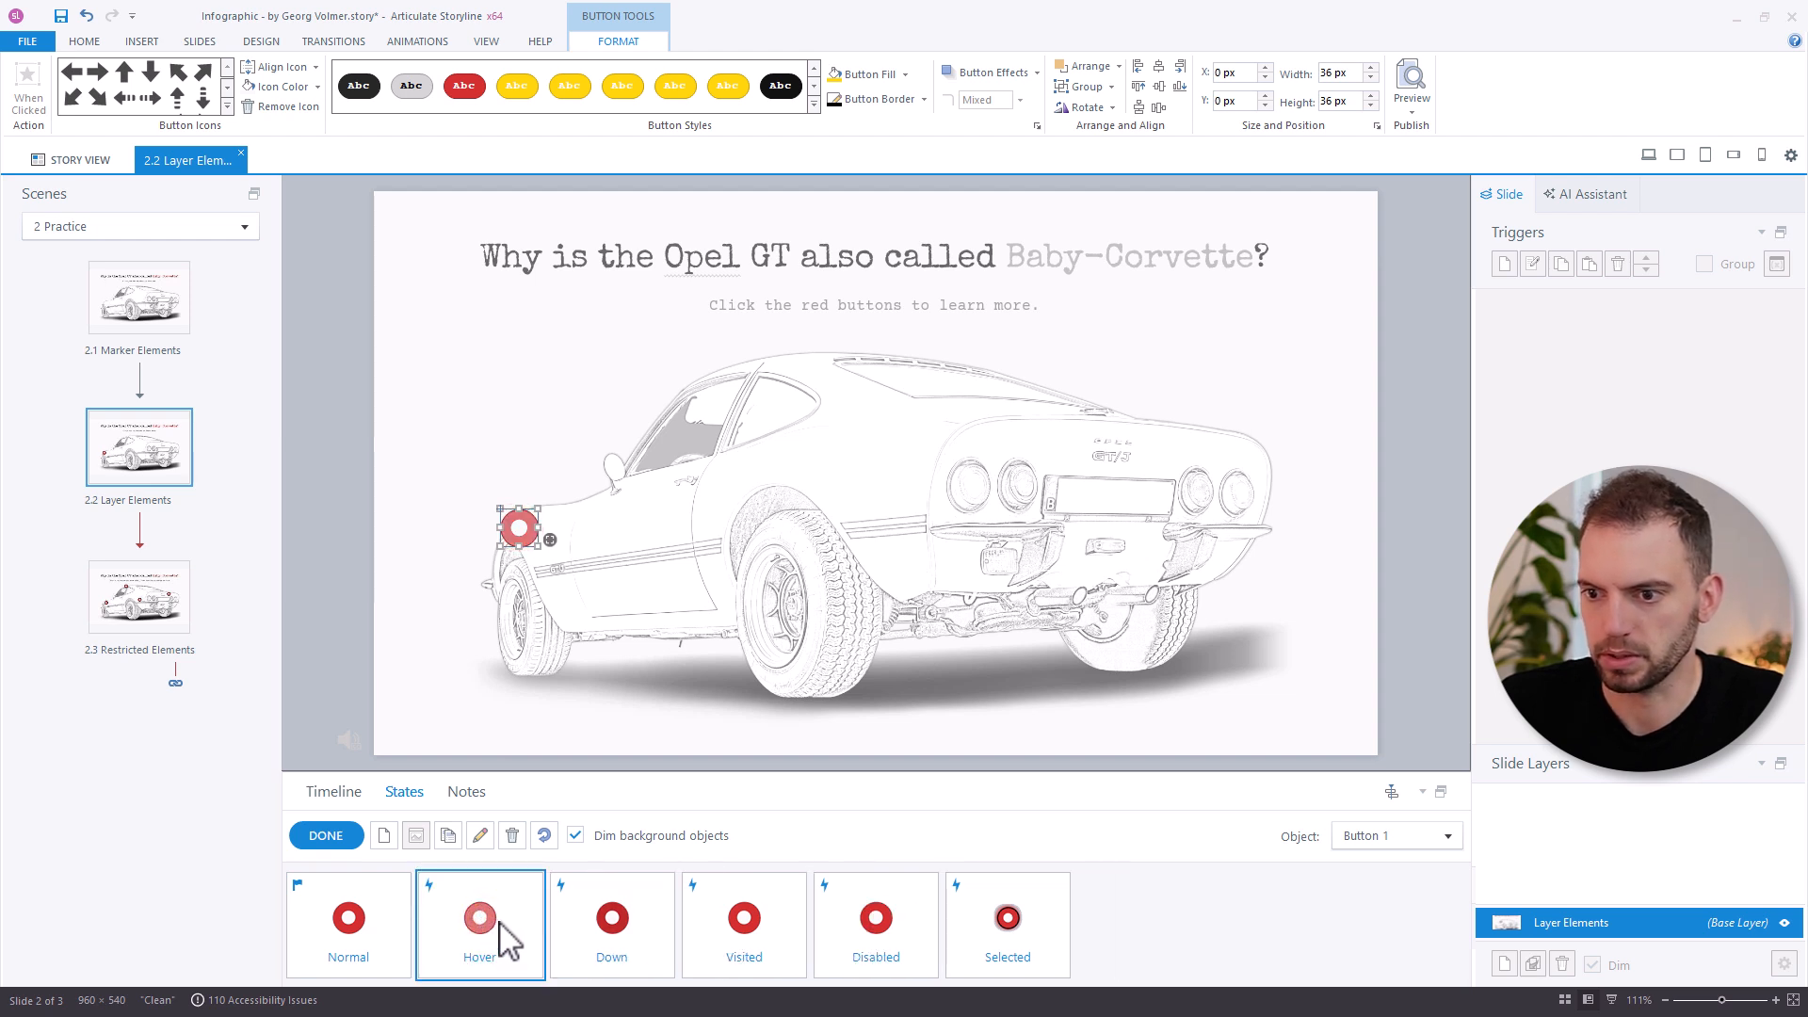
{"action": "left_click", "coordinate": [1014, 76]}
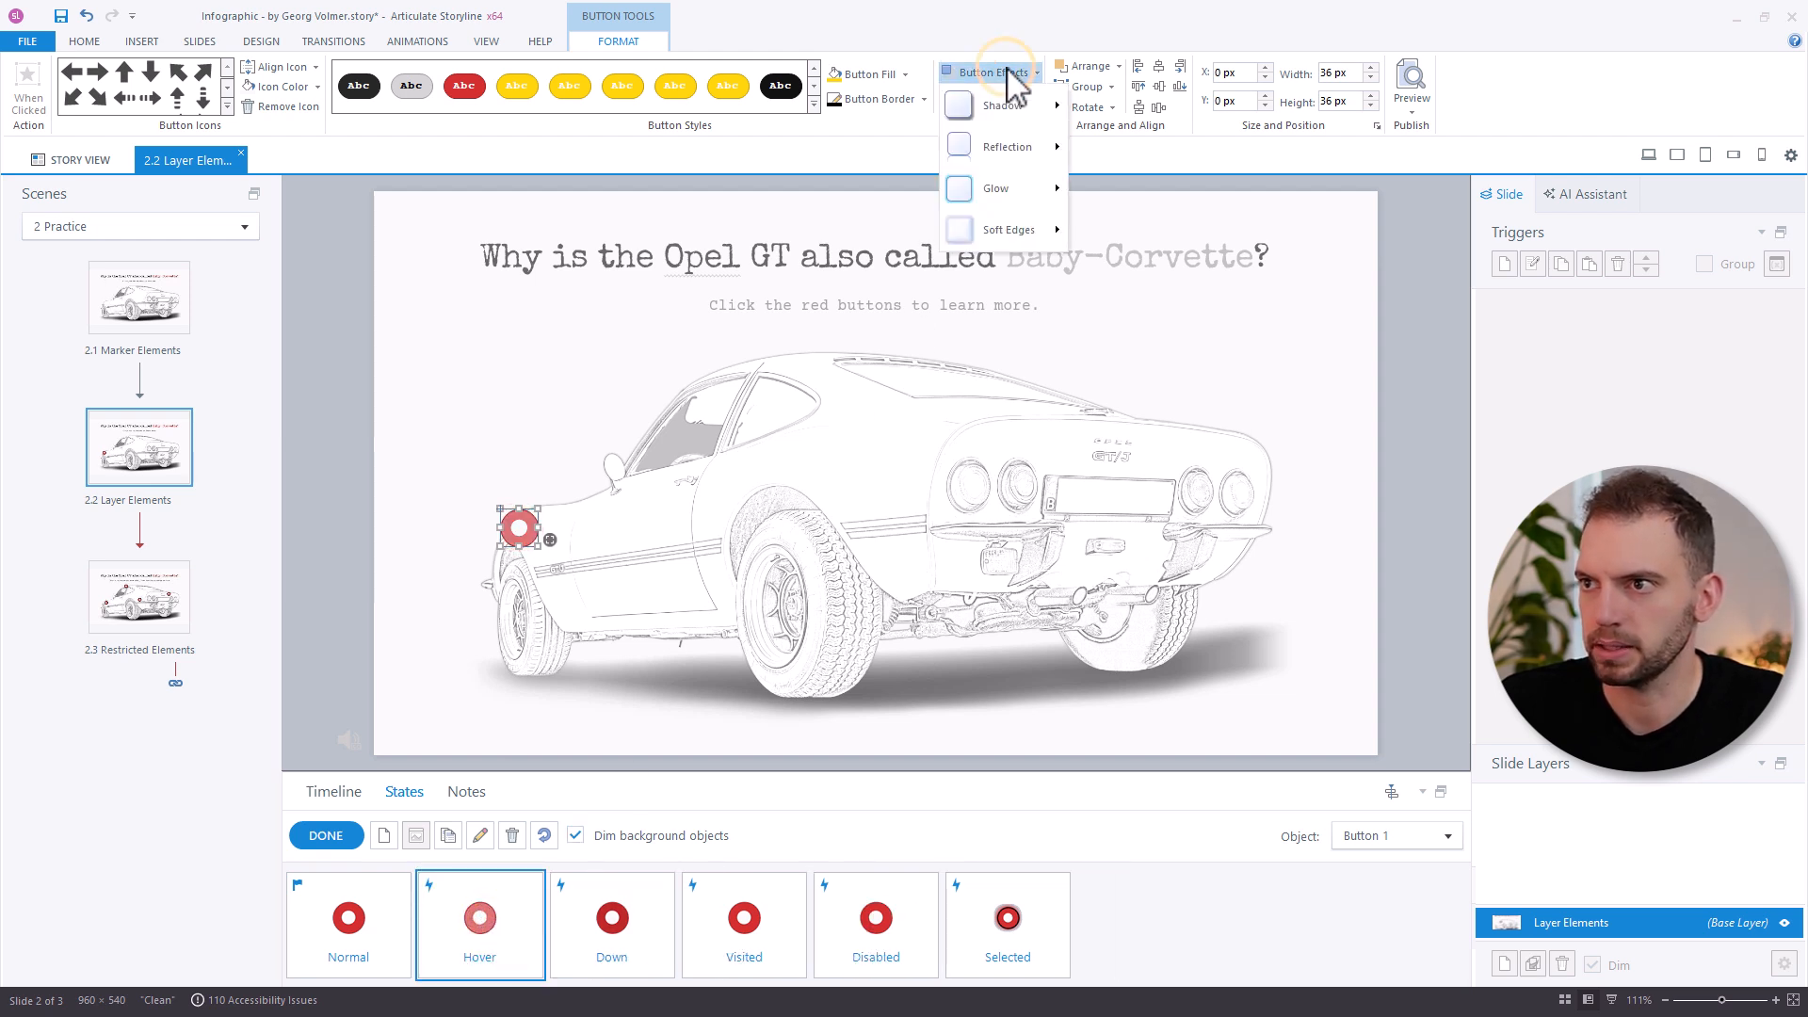
{"action": "mouse_move", "coordinate": [1006, 191]}
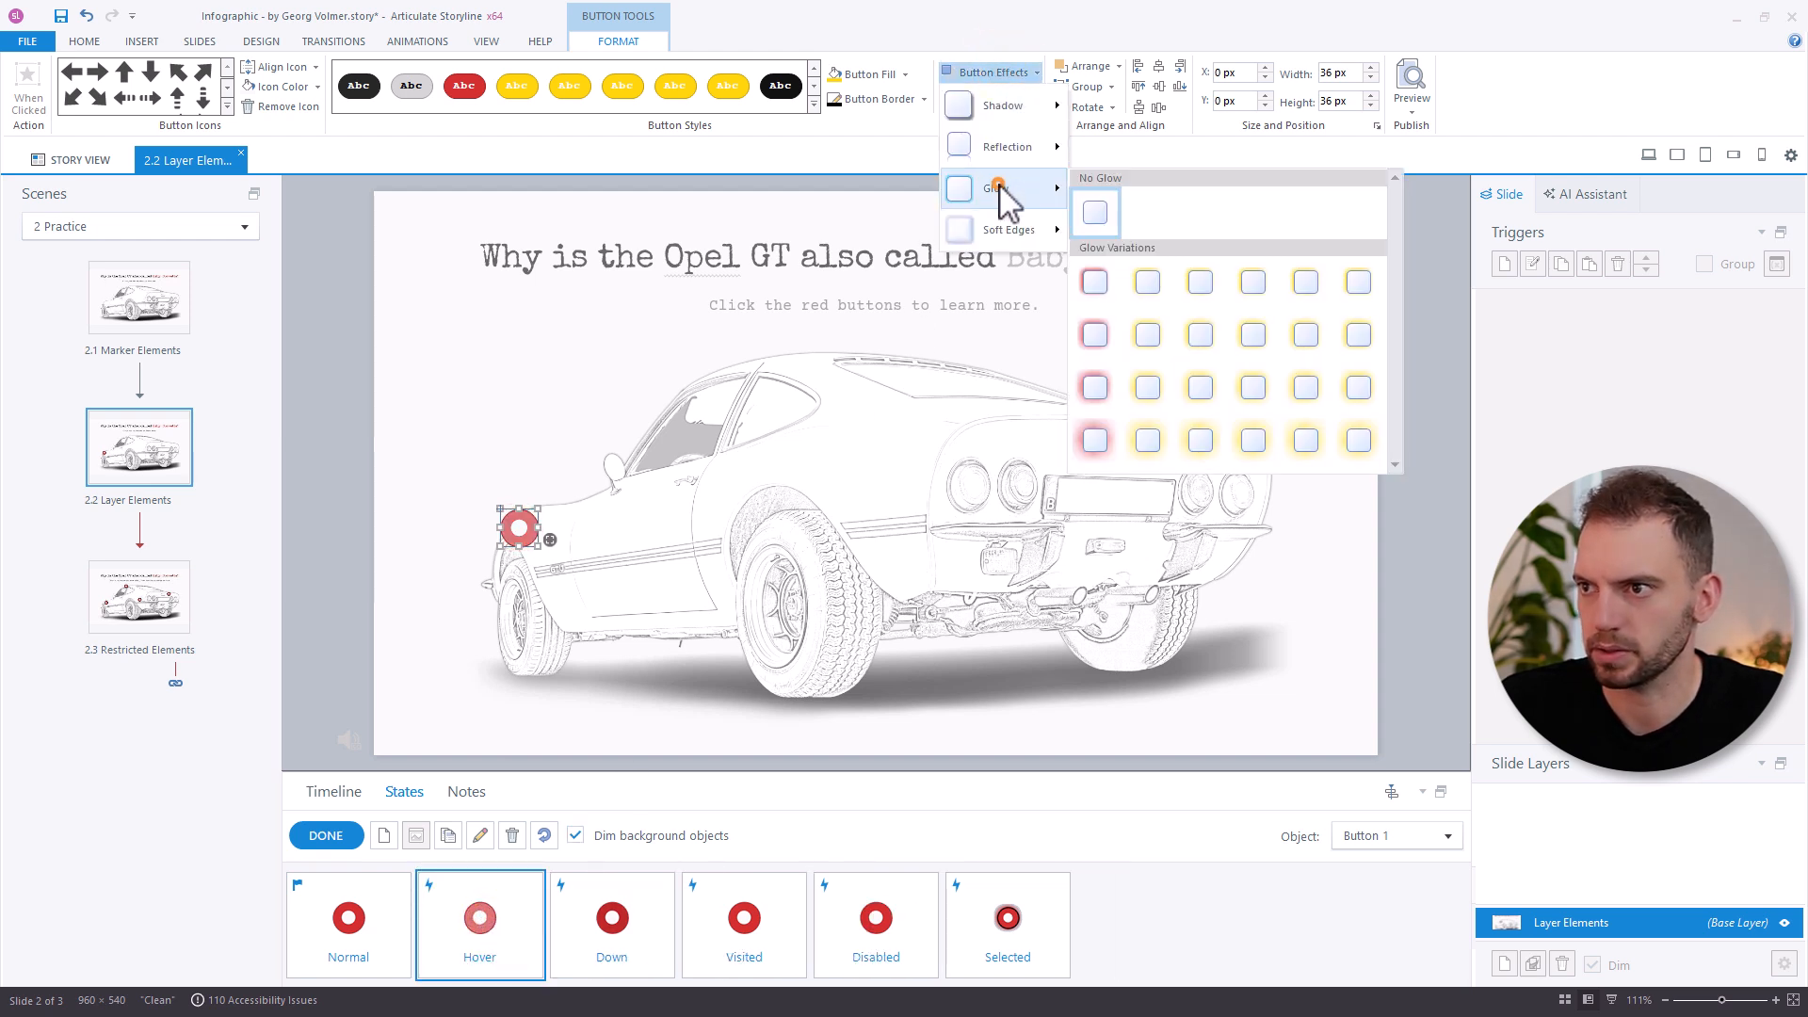
{"action": "left_click", "coordinate": [1095, 336]}
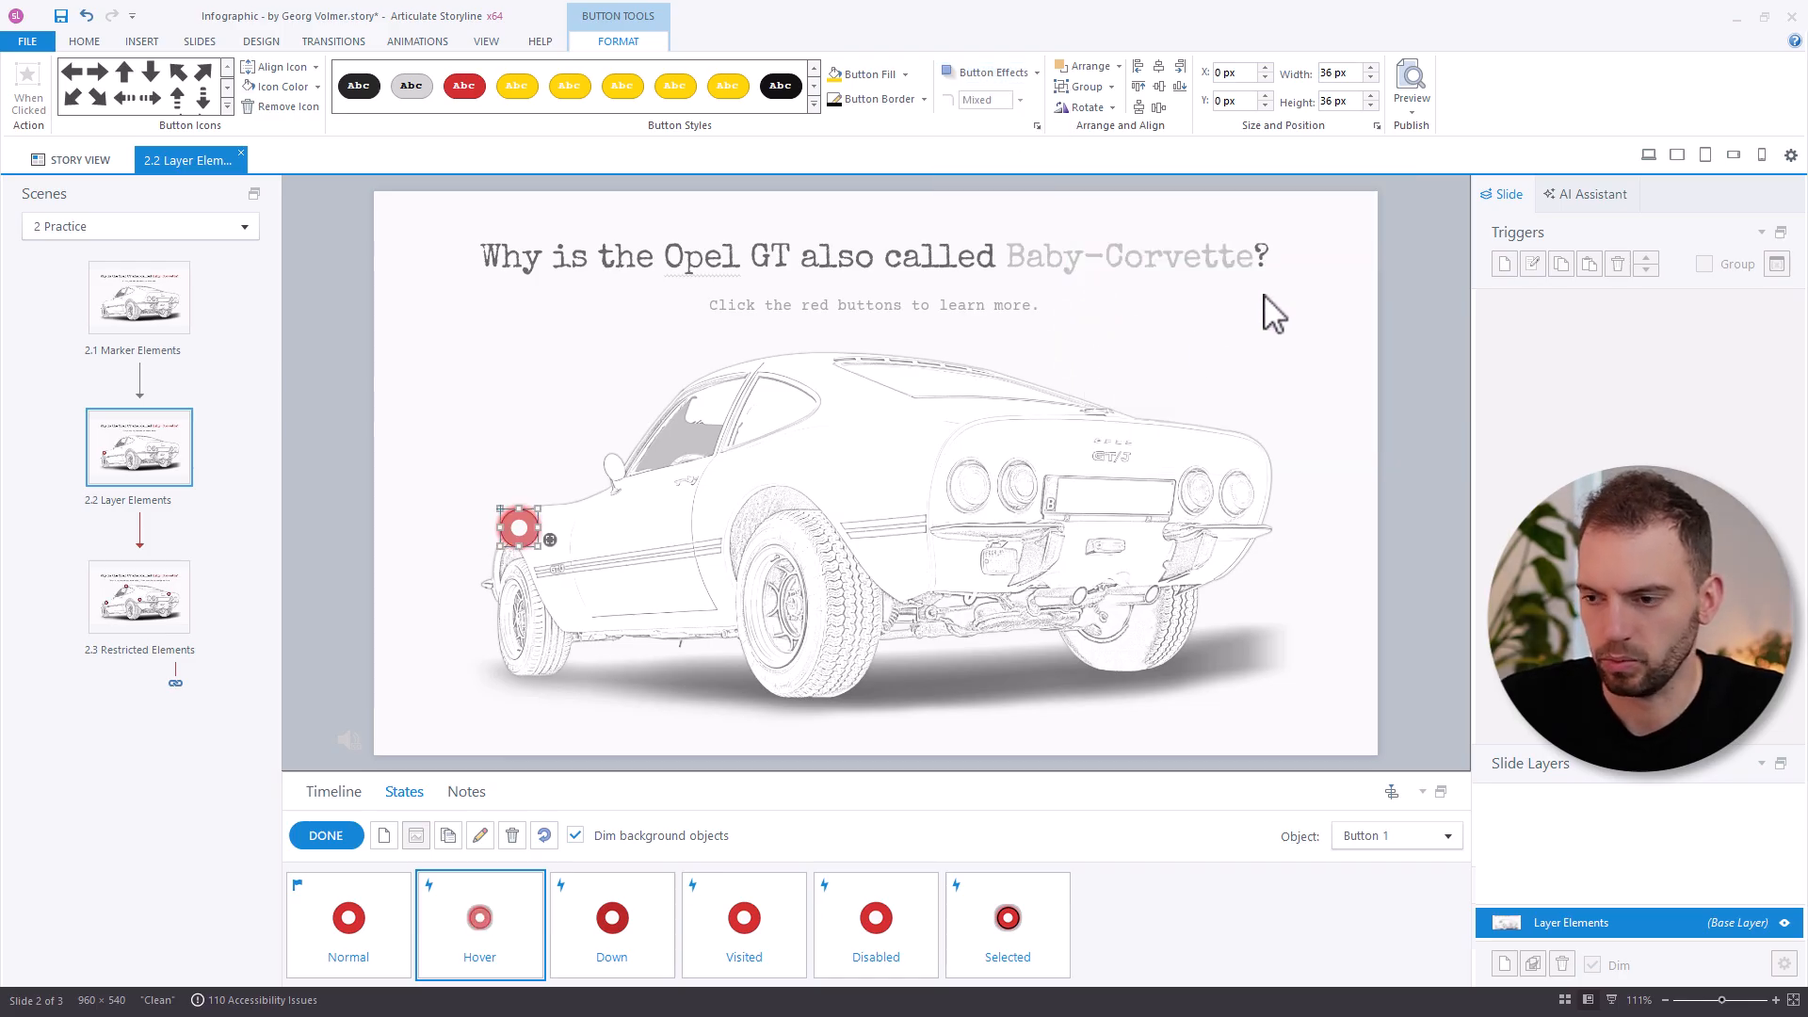
{"action": "left_click", "coordinate": [1415, 105]}
{"action": "left_click", "coordinate": [1431, 130]}
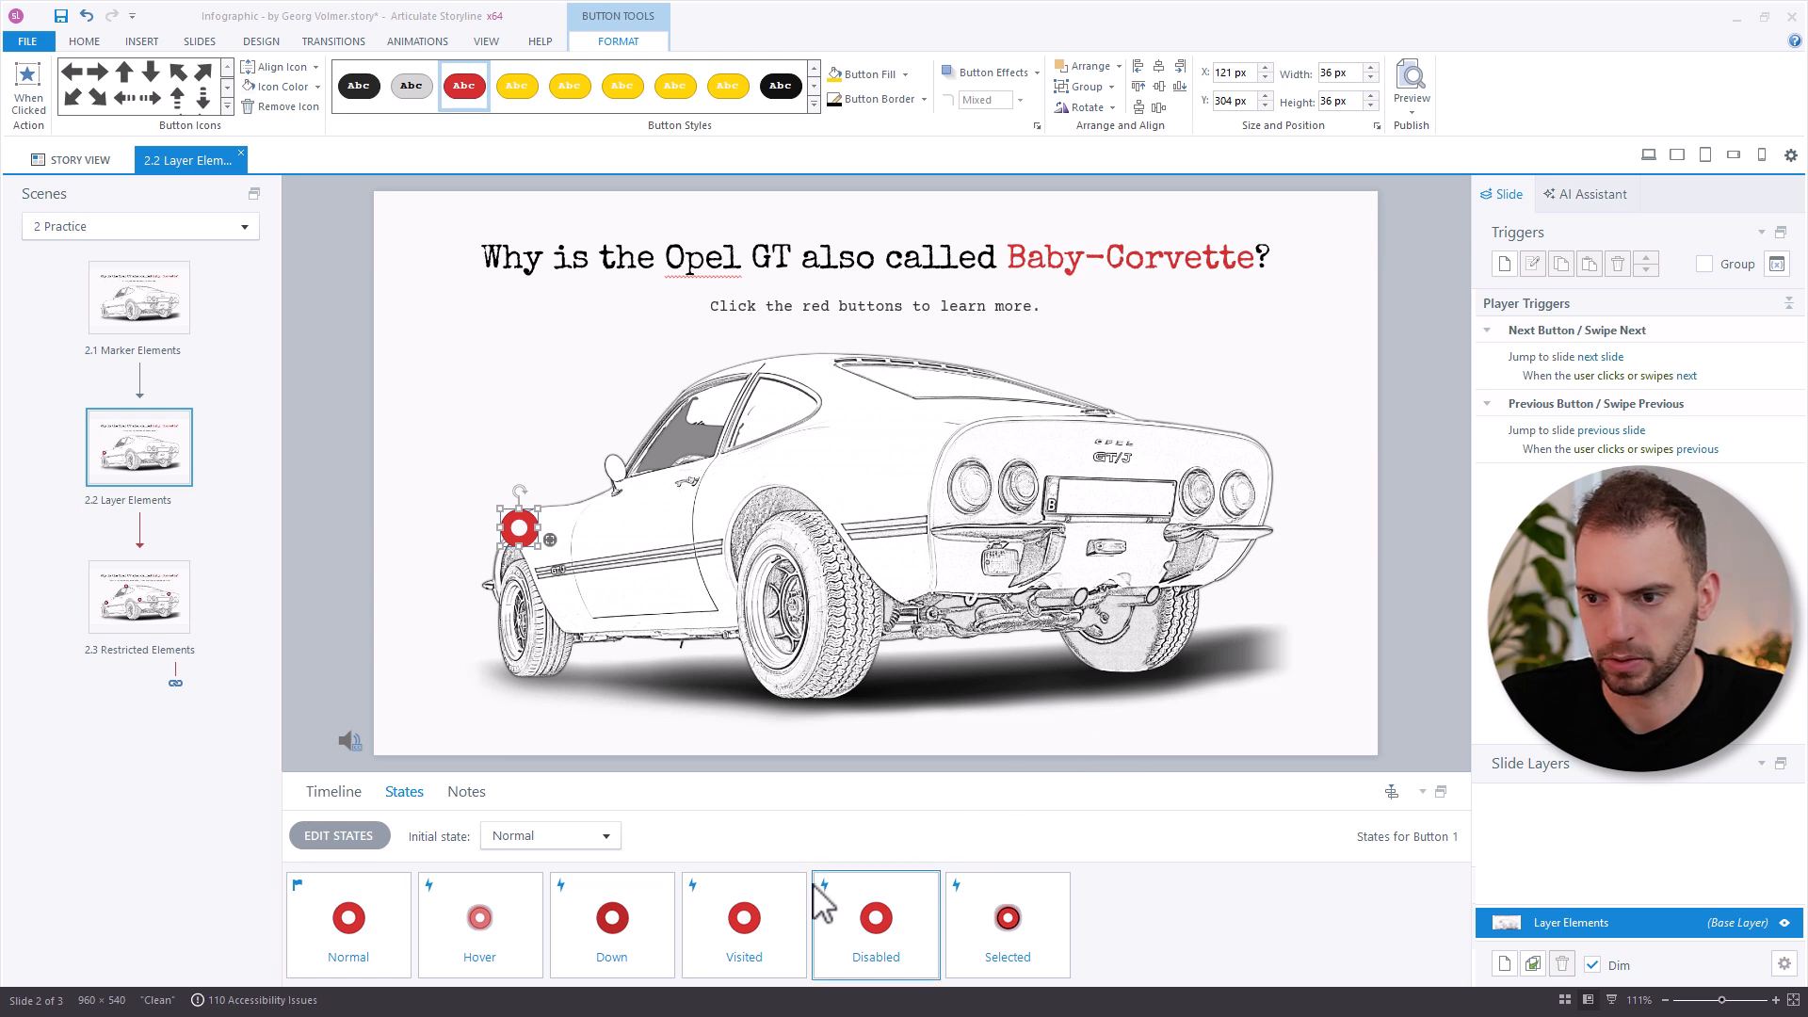
Replace the circle icon with a checkmark in the button's Visited state and finish editing the states.
{"action": "left_click", "coordinate": [755, 935]}
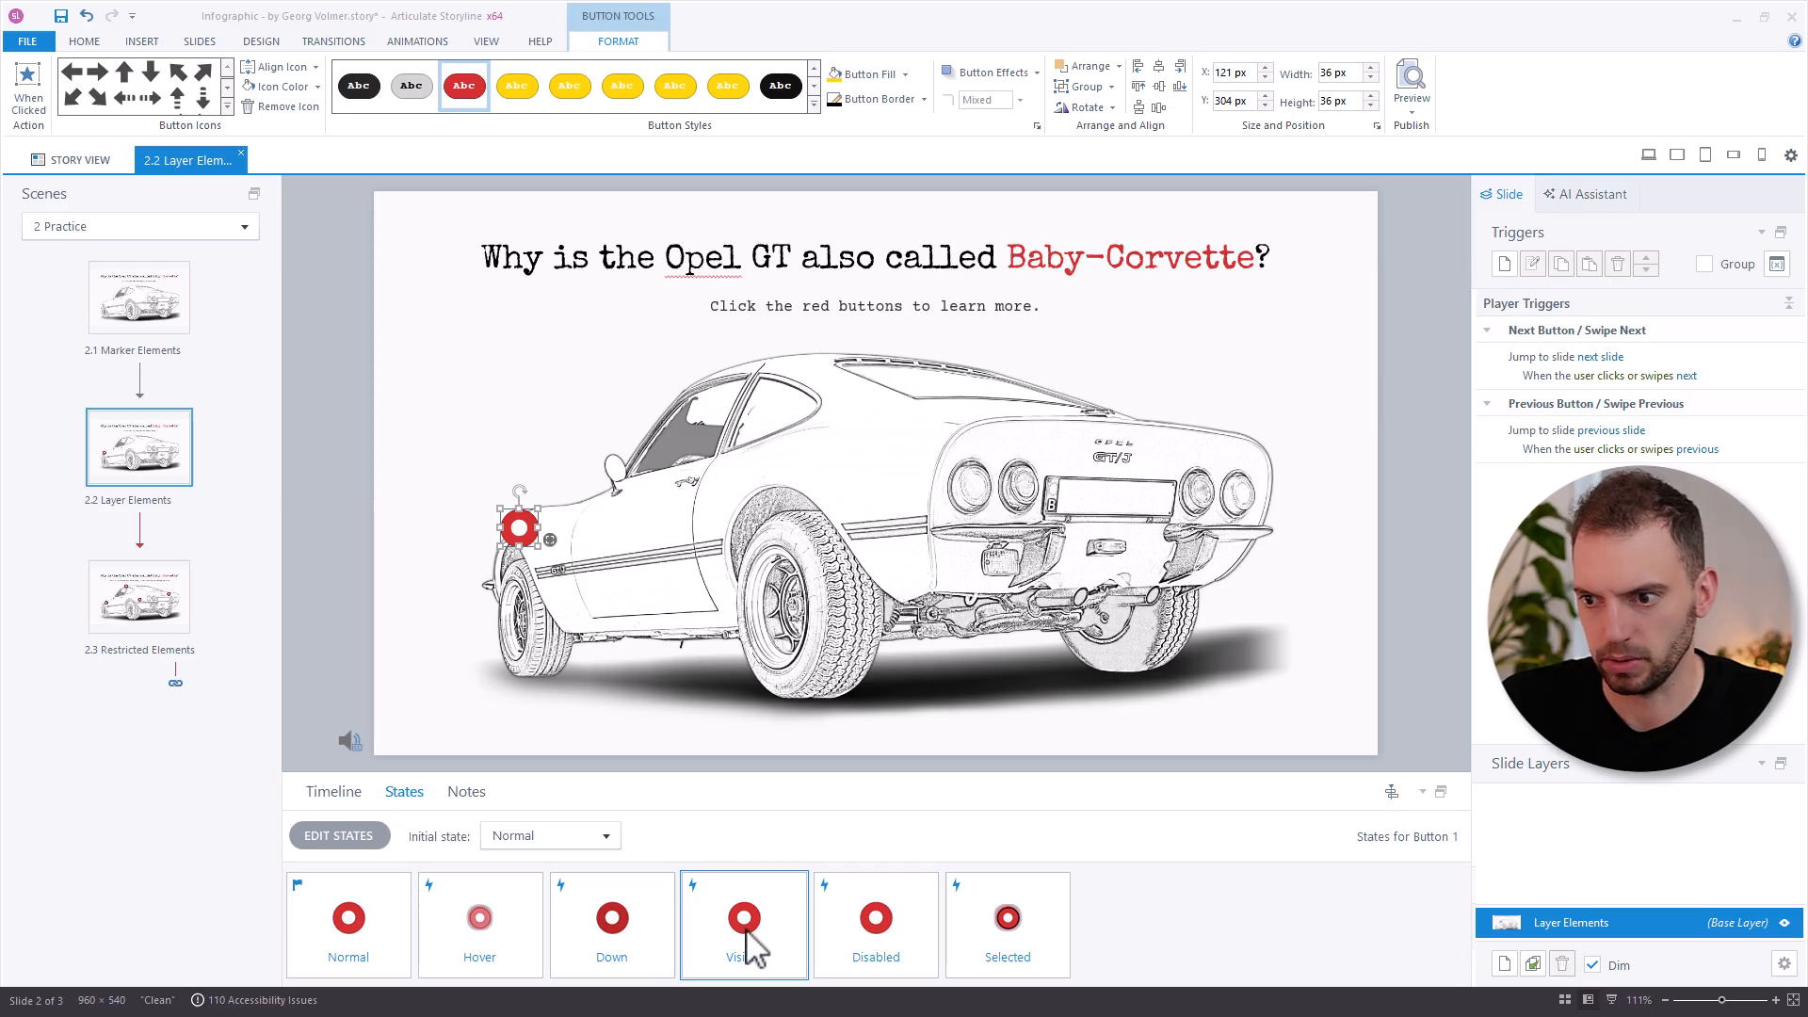
{"action": "double_click", "coordinate": [746, 930]}
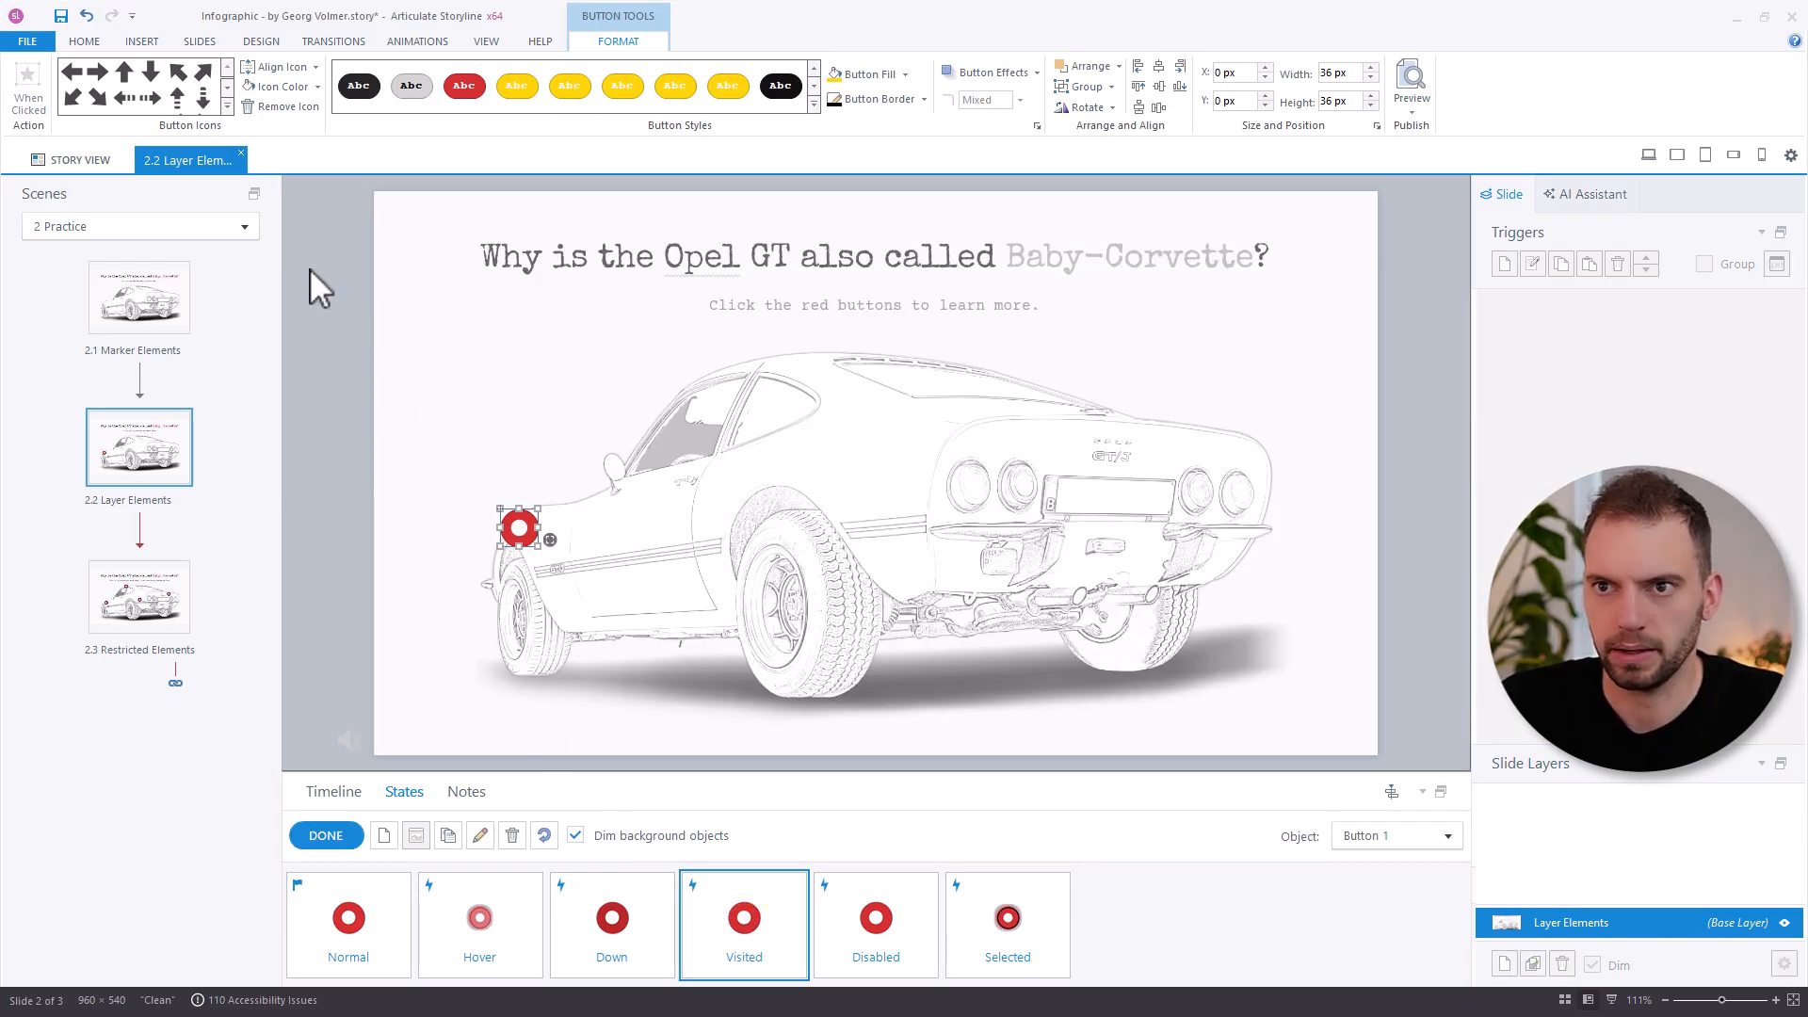
{"action": "left_click", "coordinate": [227, 106]}
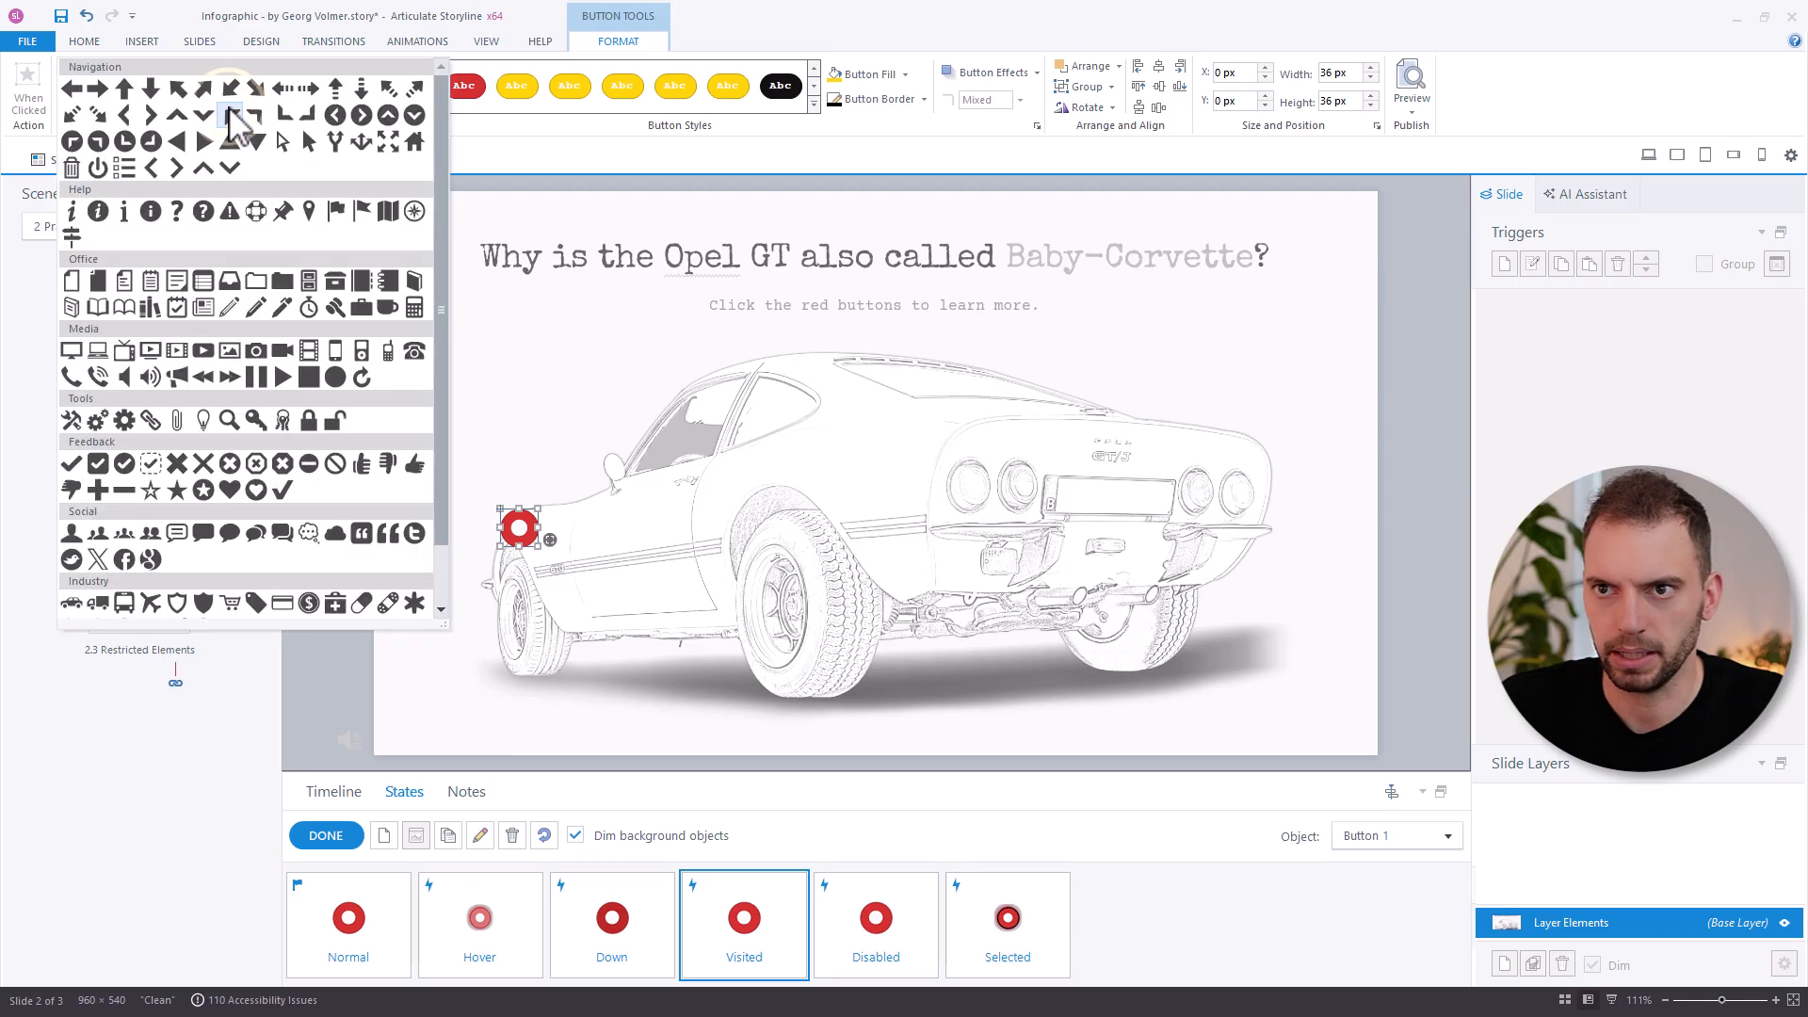
{"action": "left_click", "coordinate": [281, 490]}
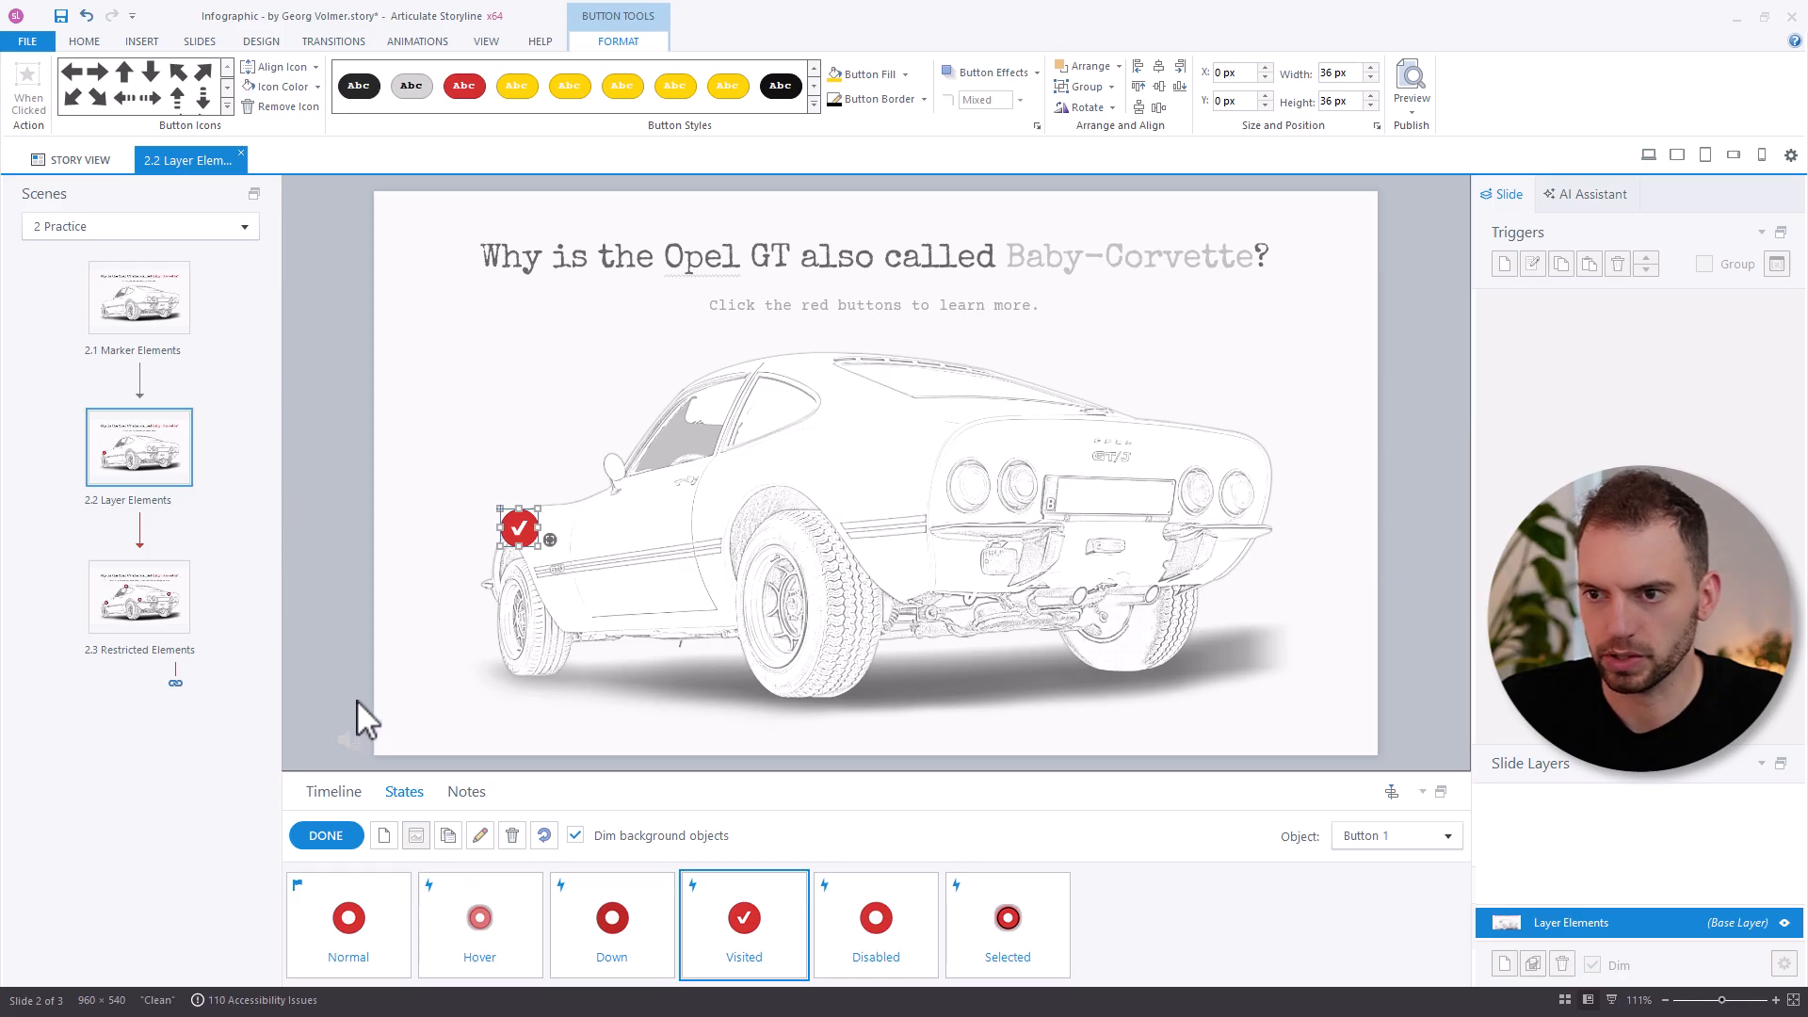
{"action": "left_click", "coordinate": [326, 836]}
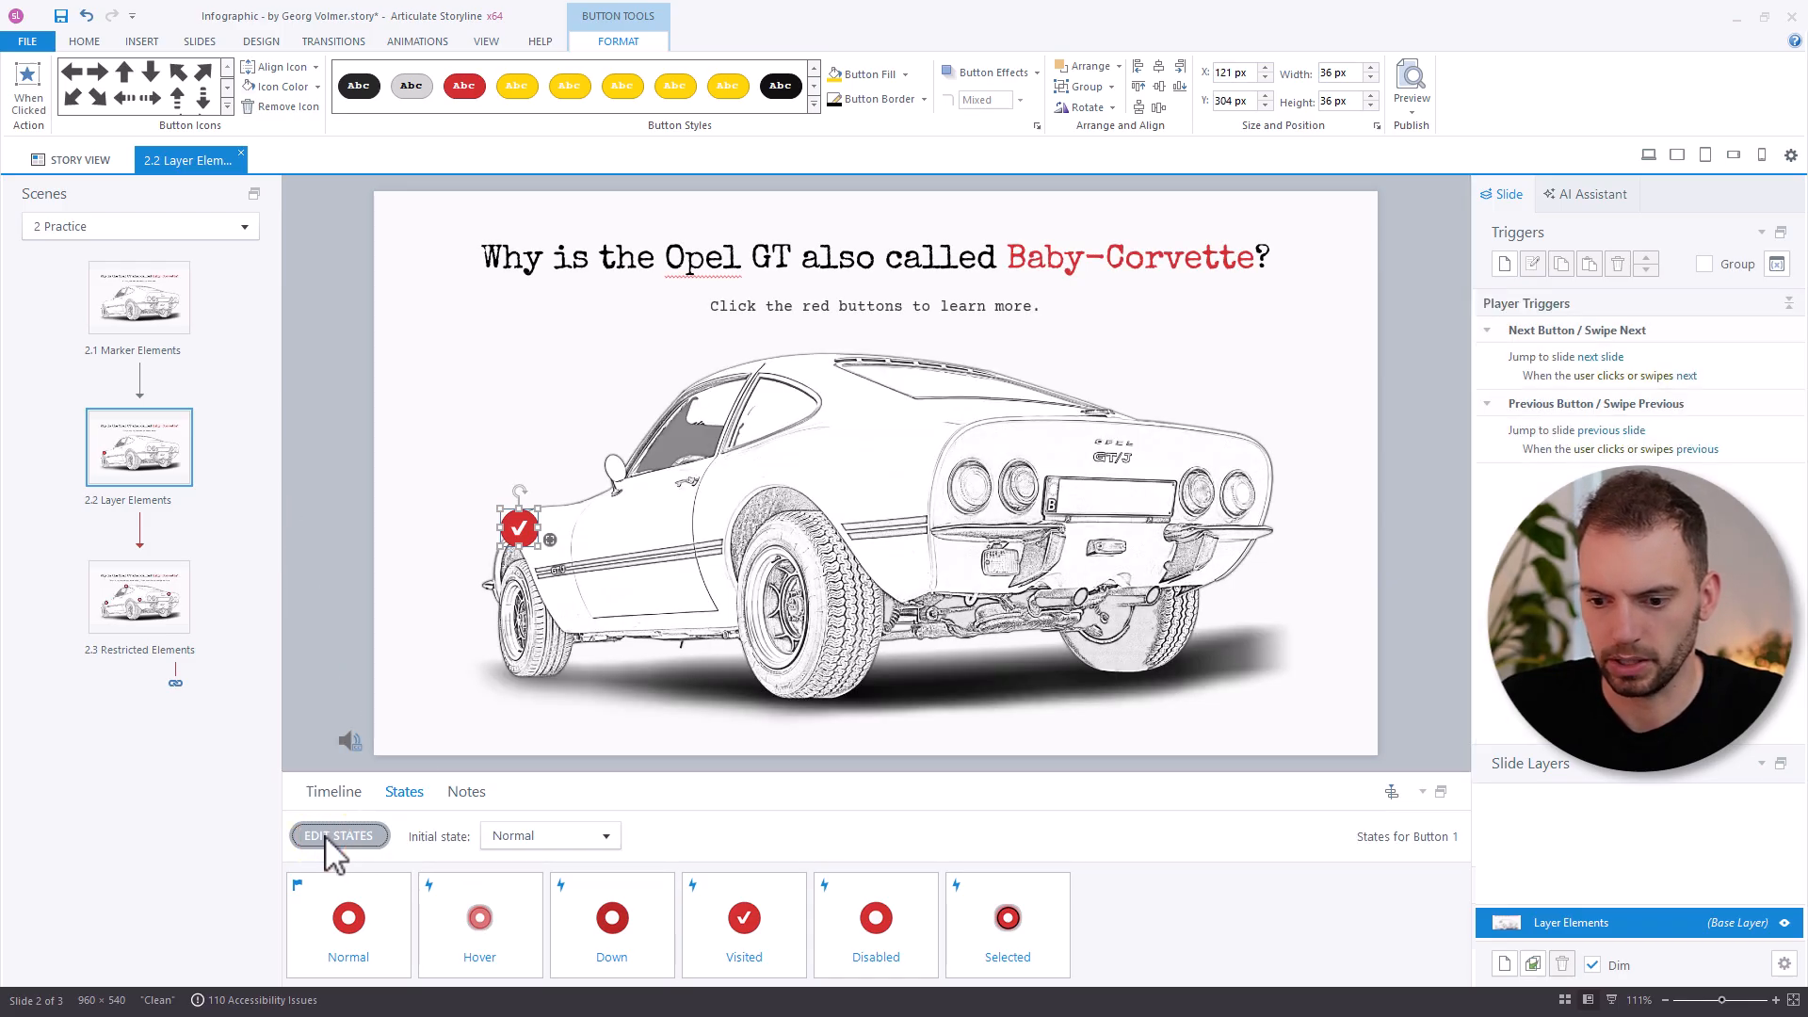
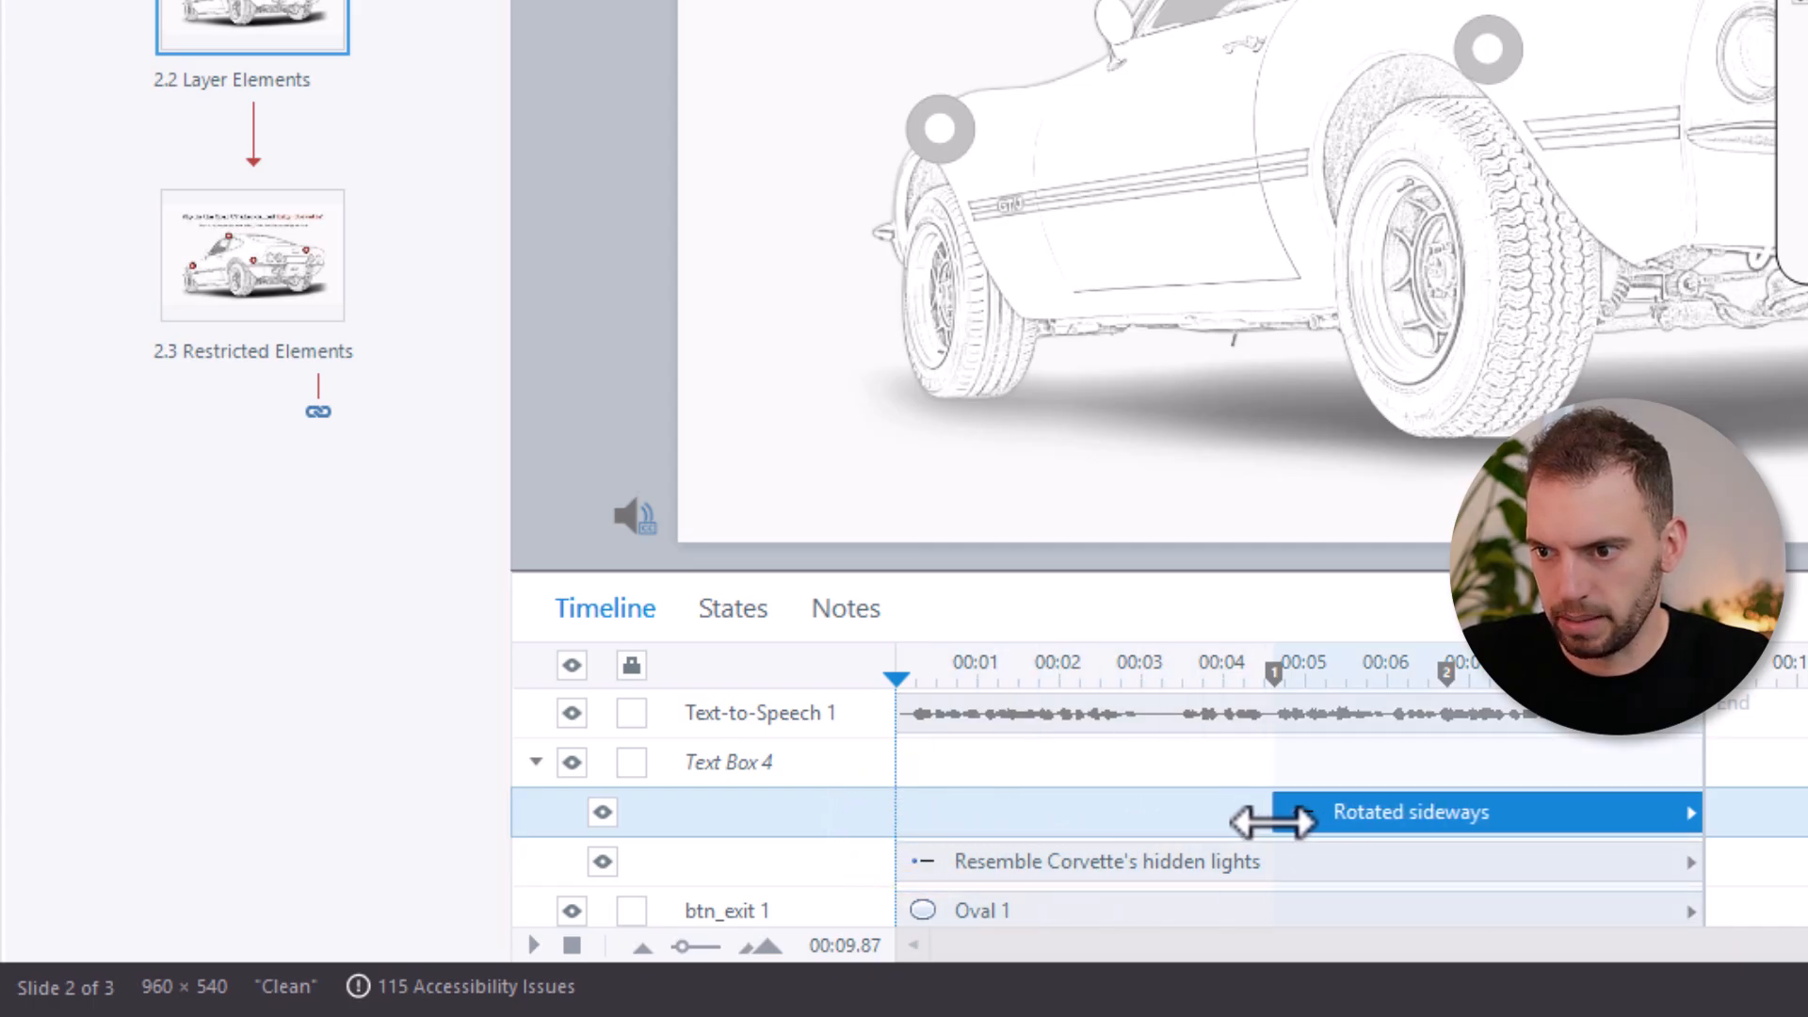
Make the "Resemble Corvette's hidden lights" bullet start at cue point 2 on the timeline.
{"action": "left_click_drag", "start_coordinate": [906, 863], "coordinate": [1436, 865]}
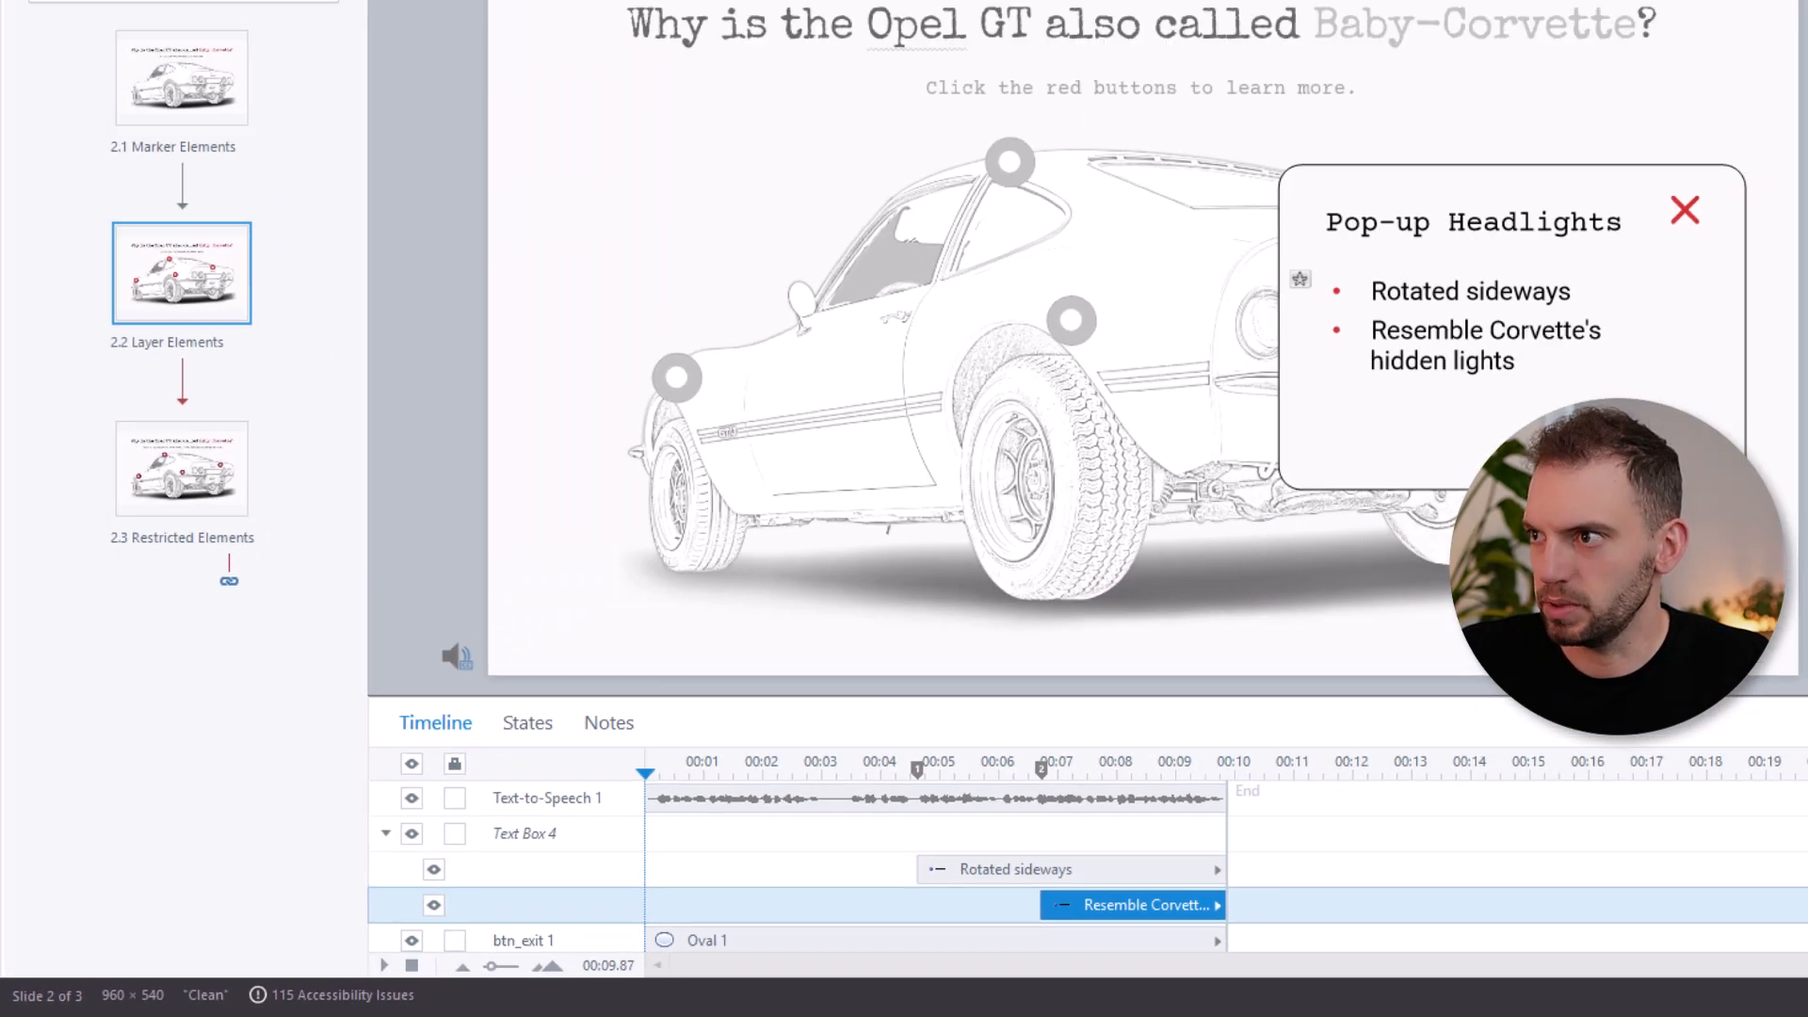
Preview the slide, test the red button at the car's front, and close the preview.
{"action": "key", "text": "ctrl+F12"}
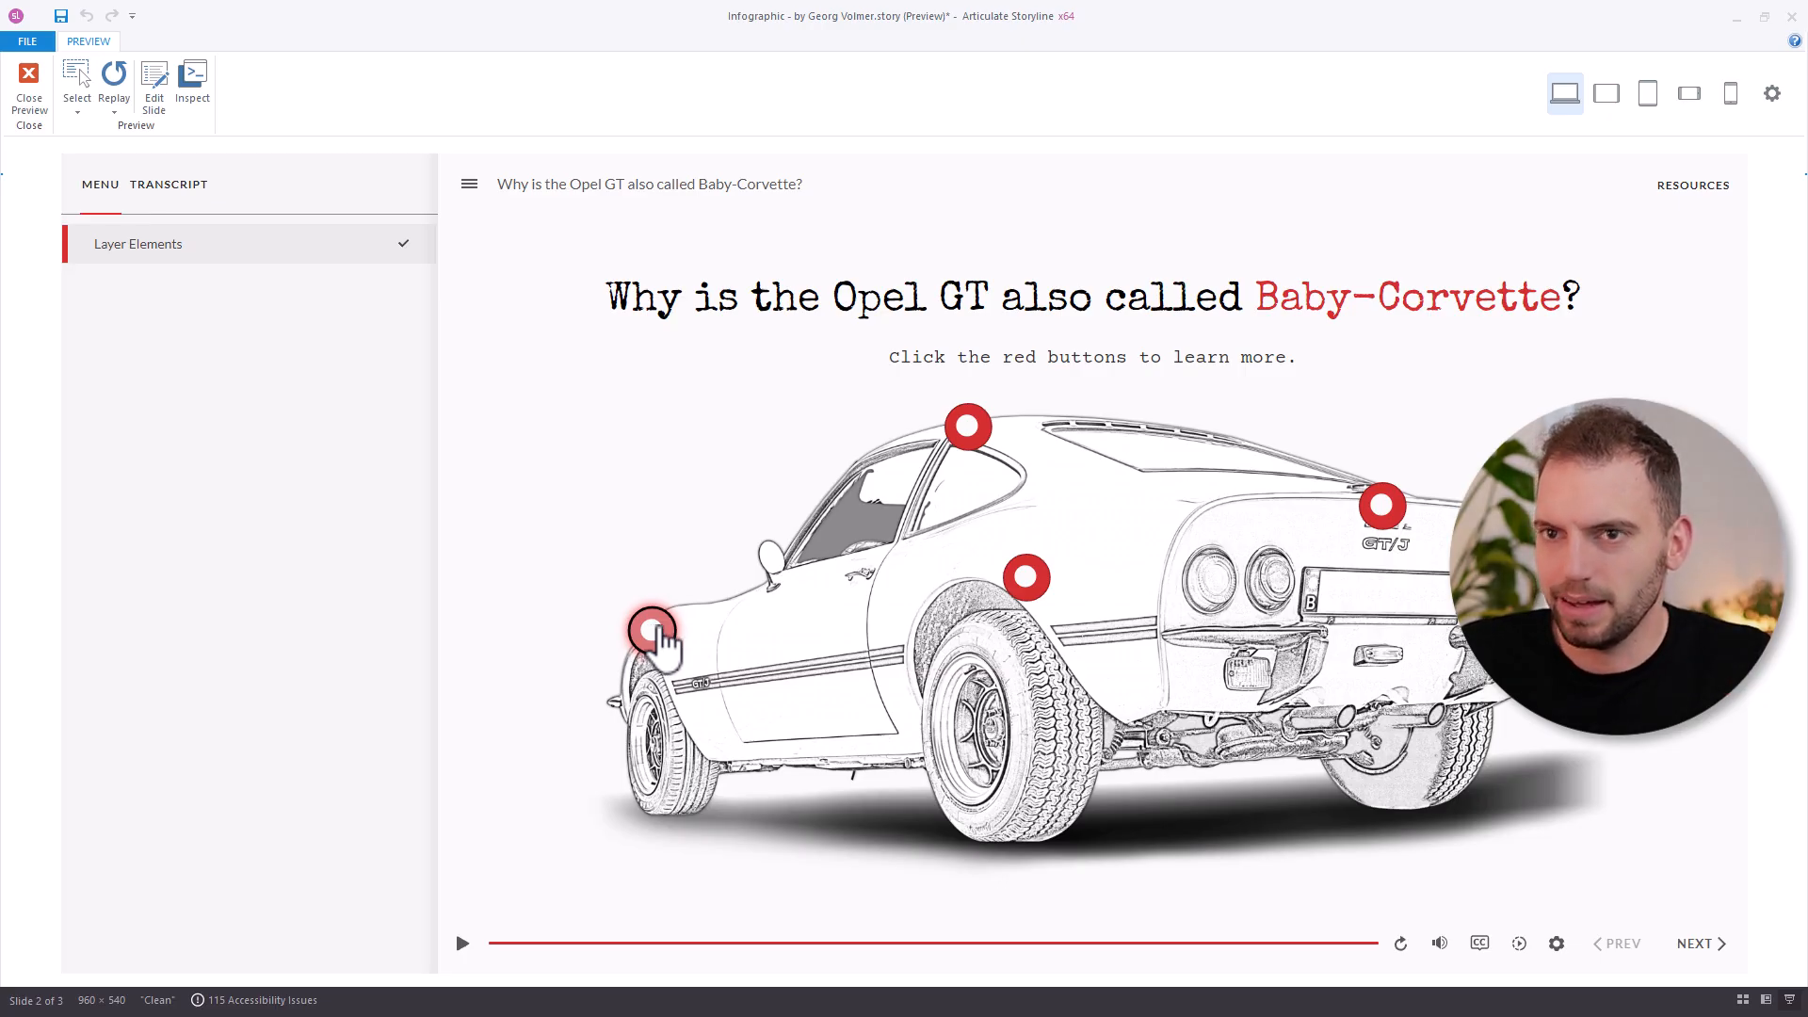
{"action": "left_click", "coordinate": [654, 633]}
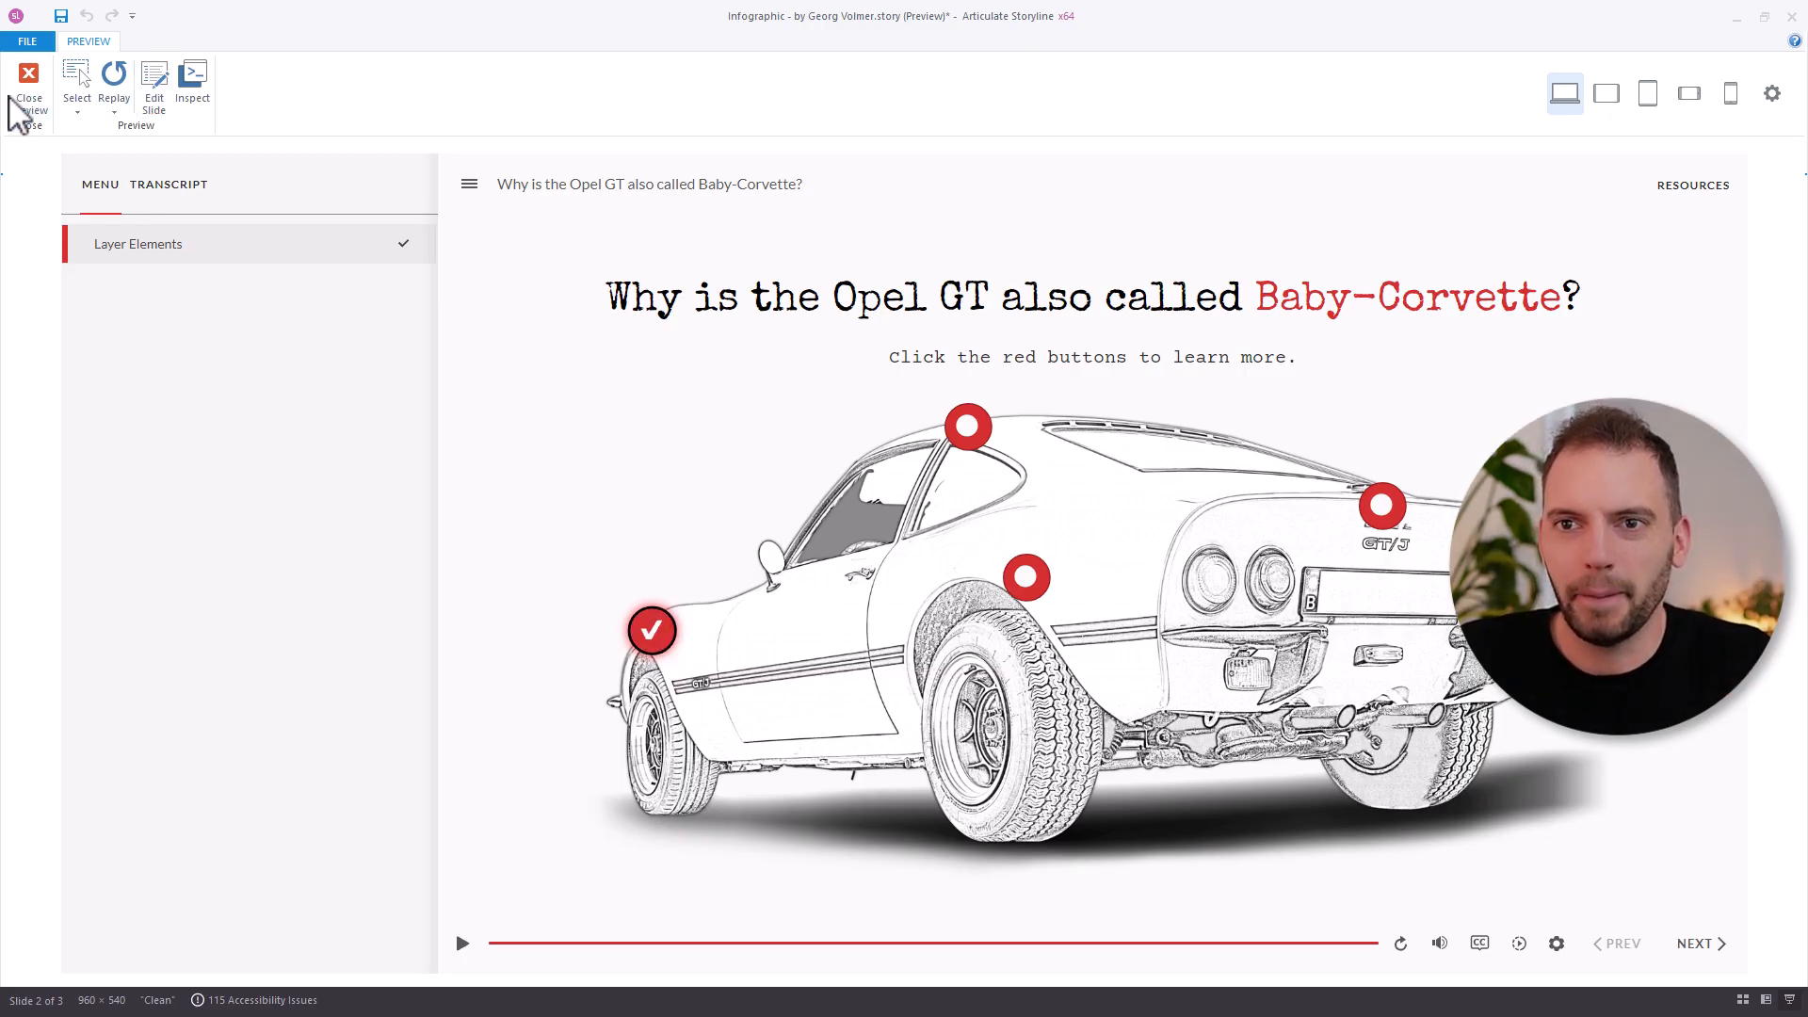
{"action": "left_click", "coordinate": [31, 104]}
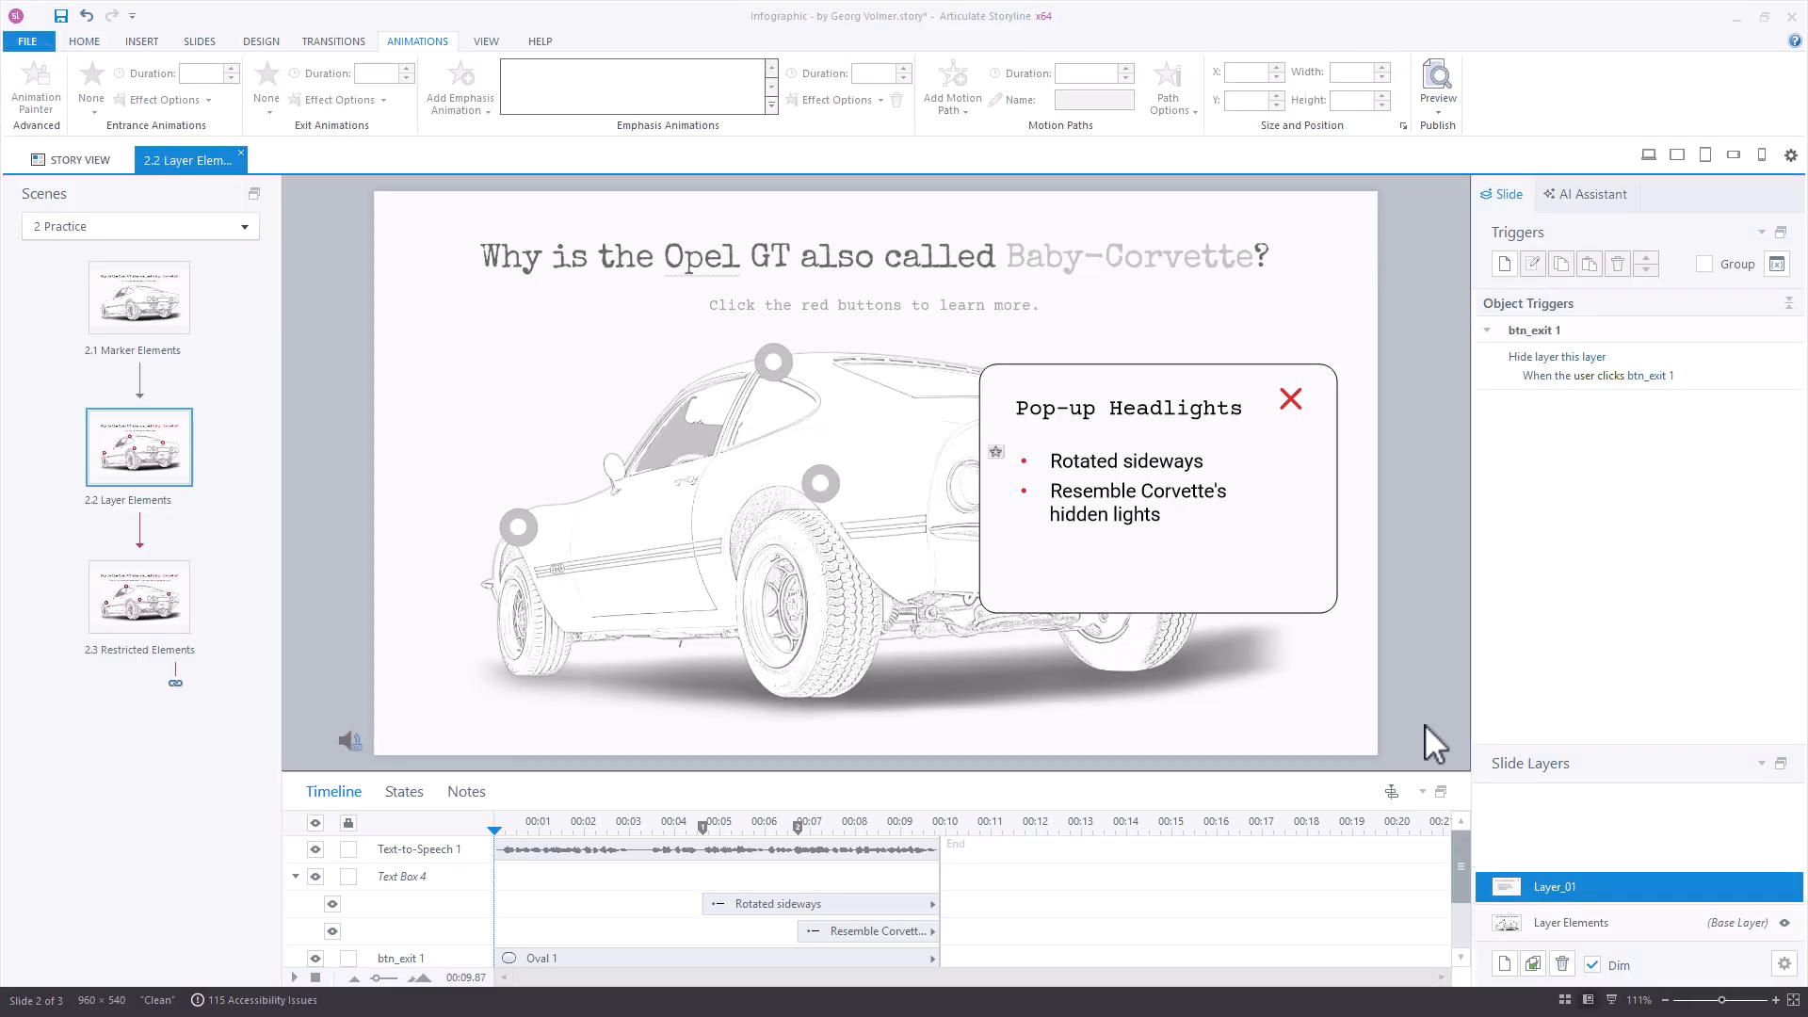
Add a trigger on the base layer that shows Layer_01 when the user clicks btn_1.
{"action": "left_click", "coordinate": [1568, 923]}
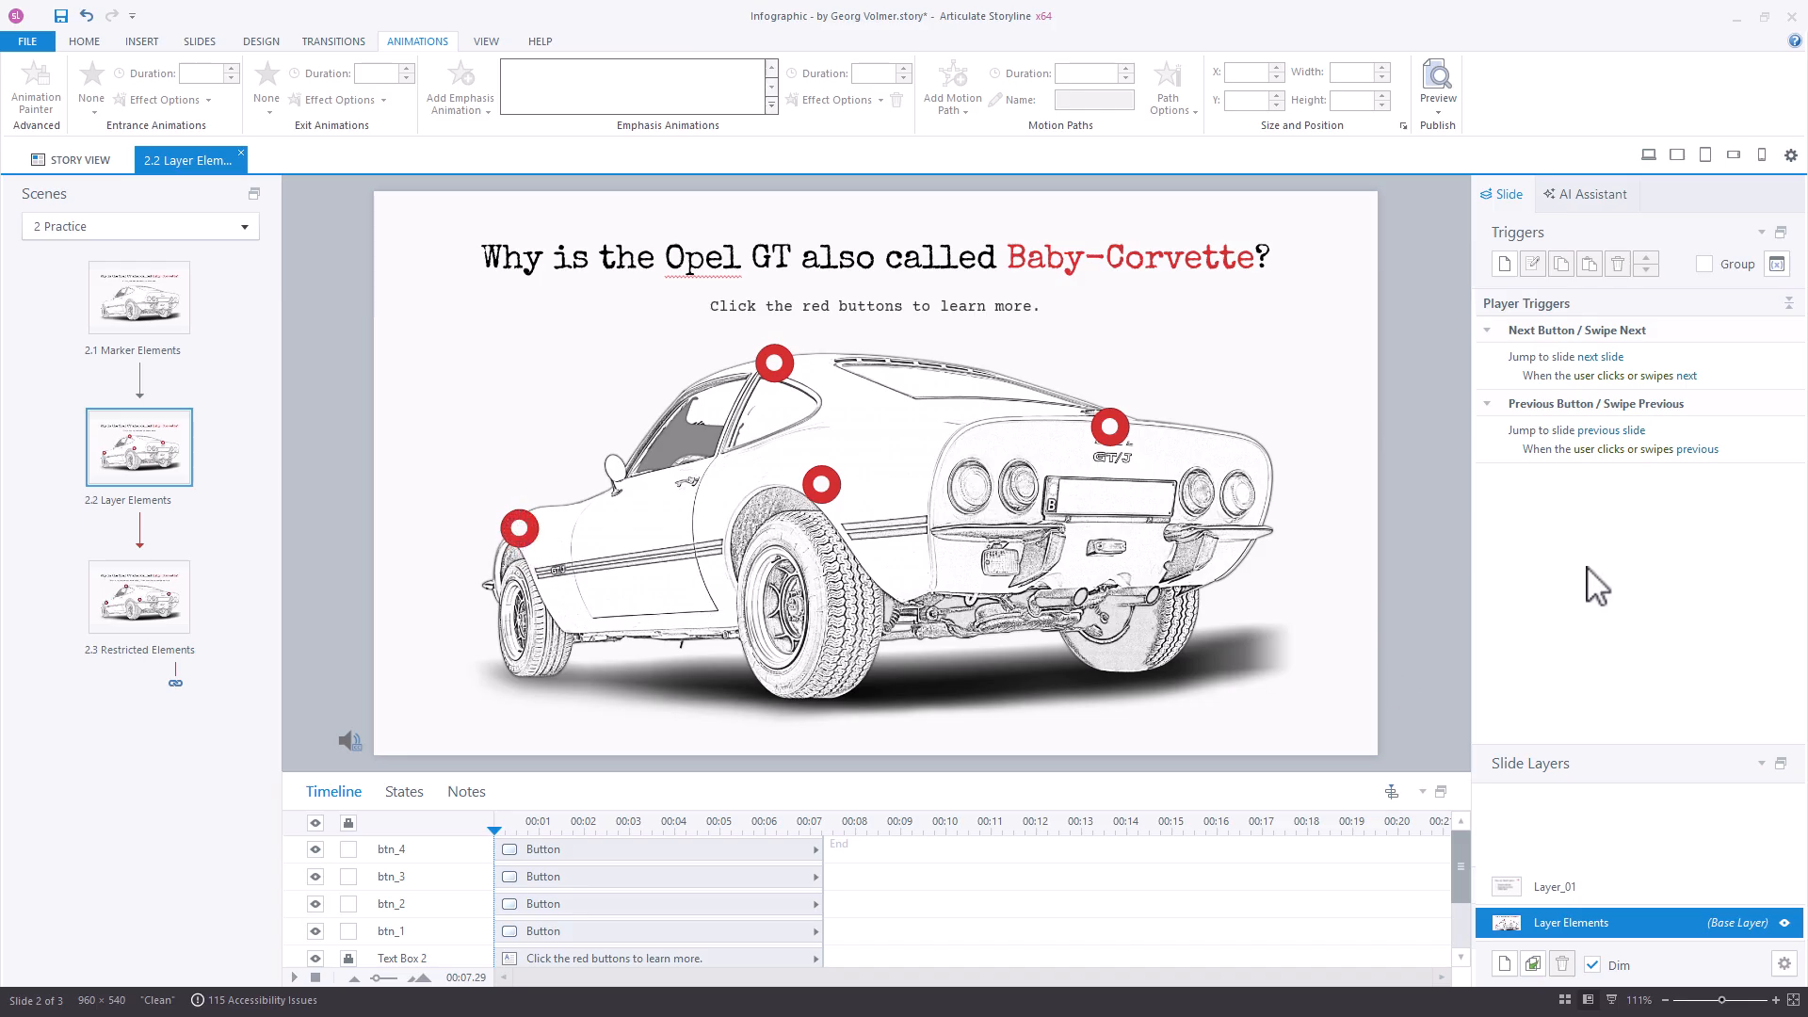
{"action": "left_click", "coordinate": [521, 530]}
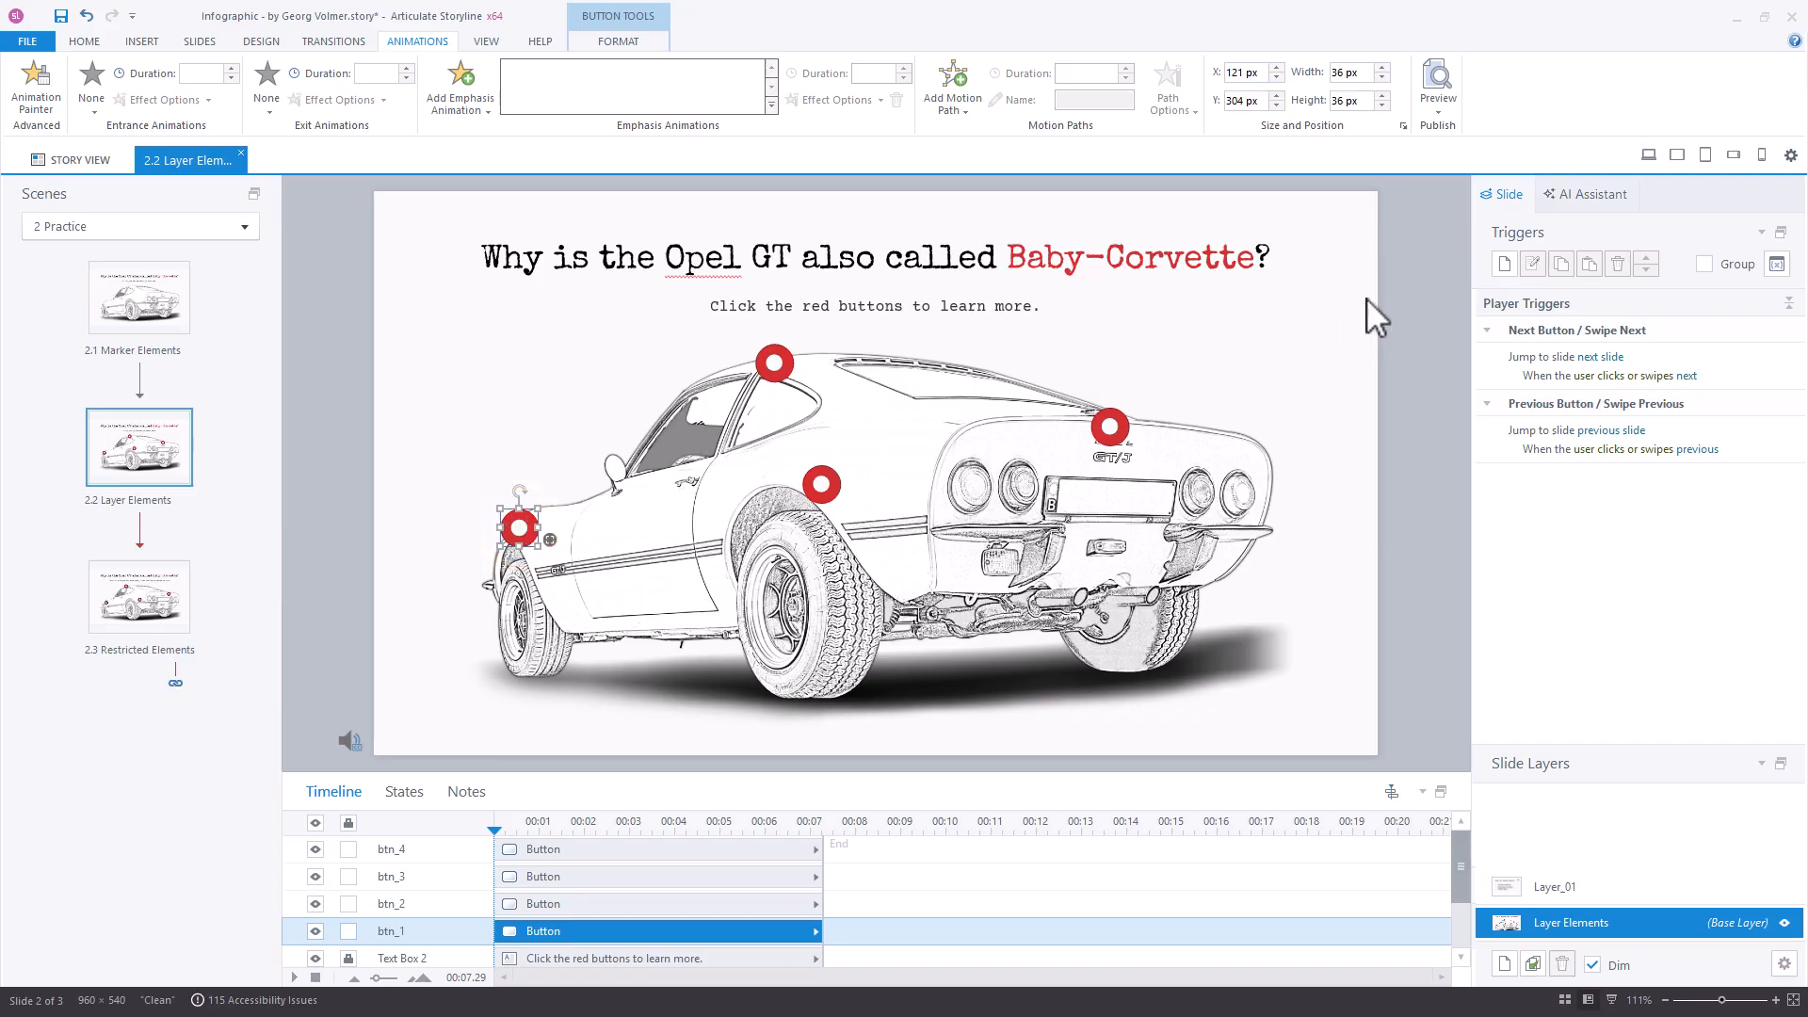
{"action": "left_click", "coordinate": [1505, 264]}
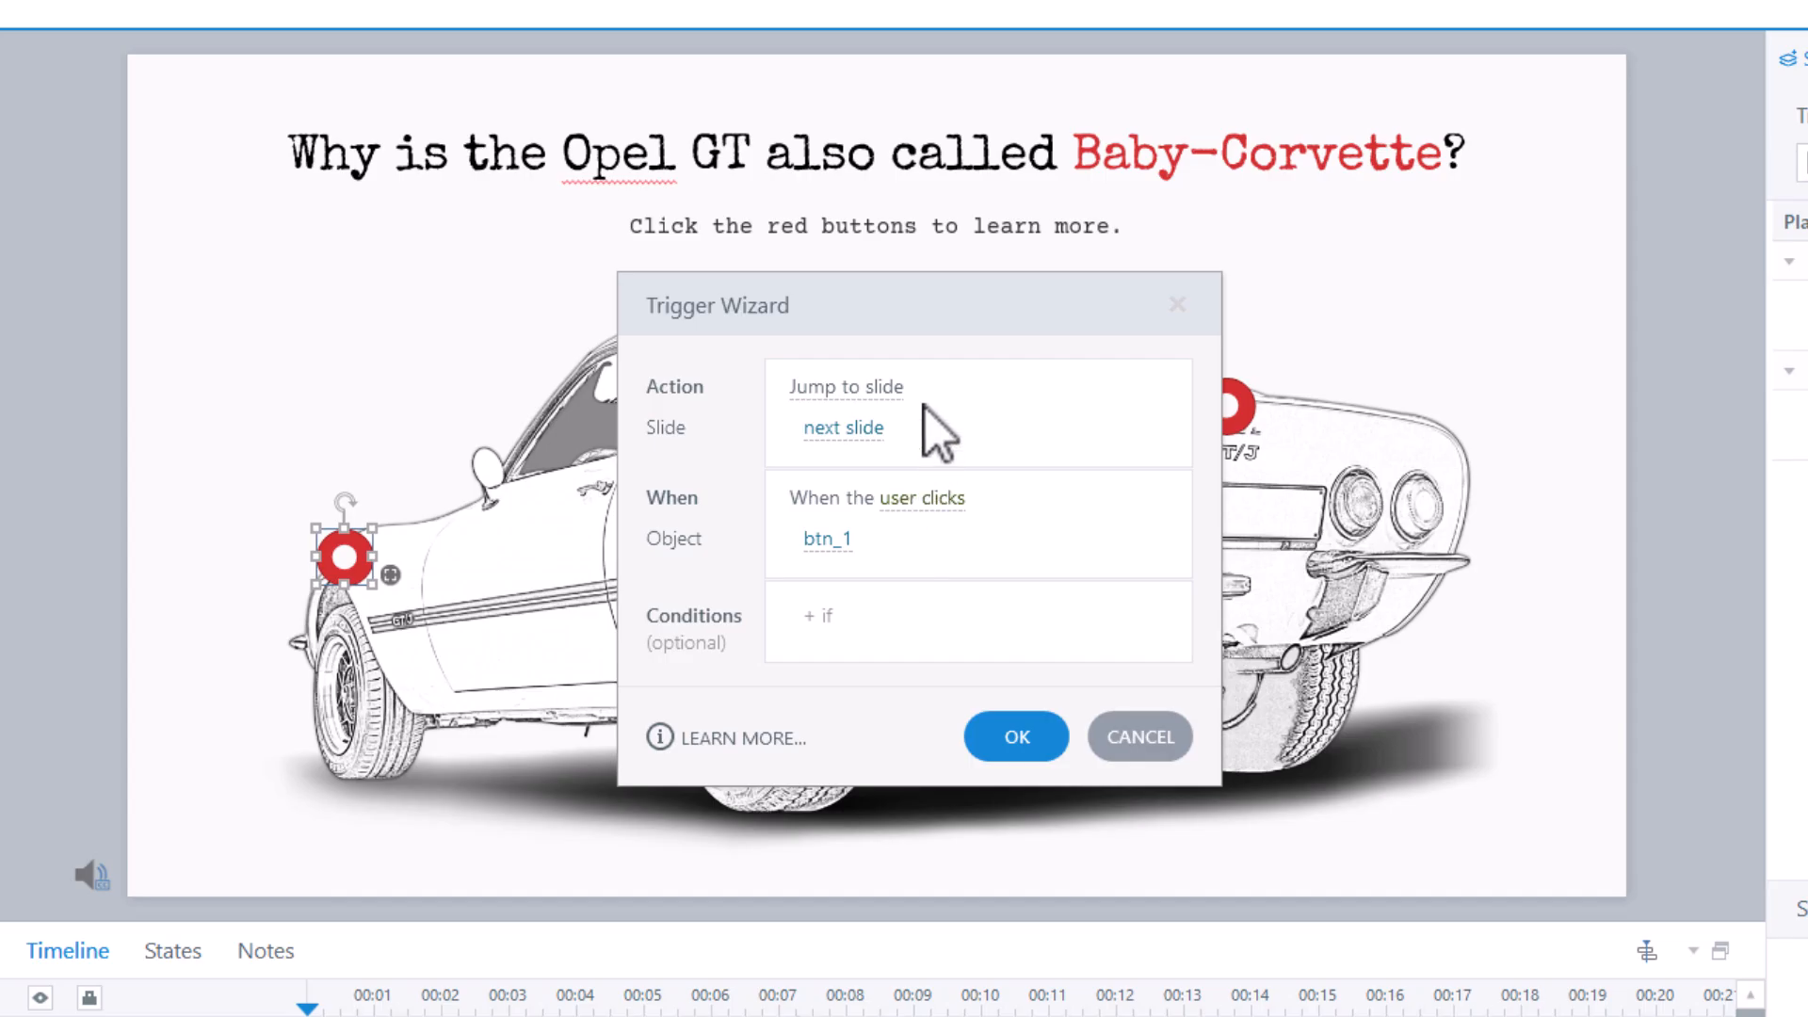
{"action": "left_click", "coordinate": [865, 388]}
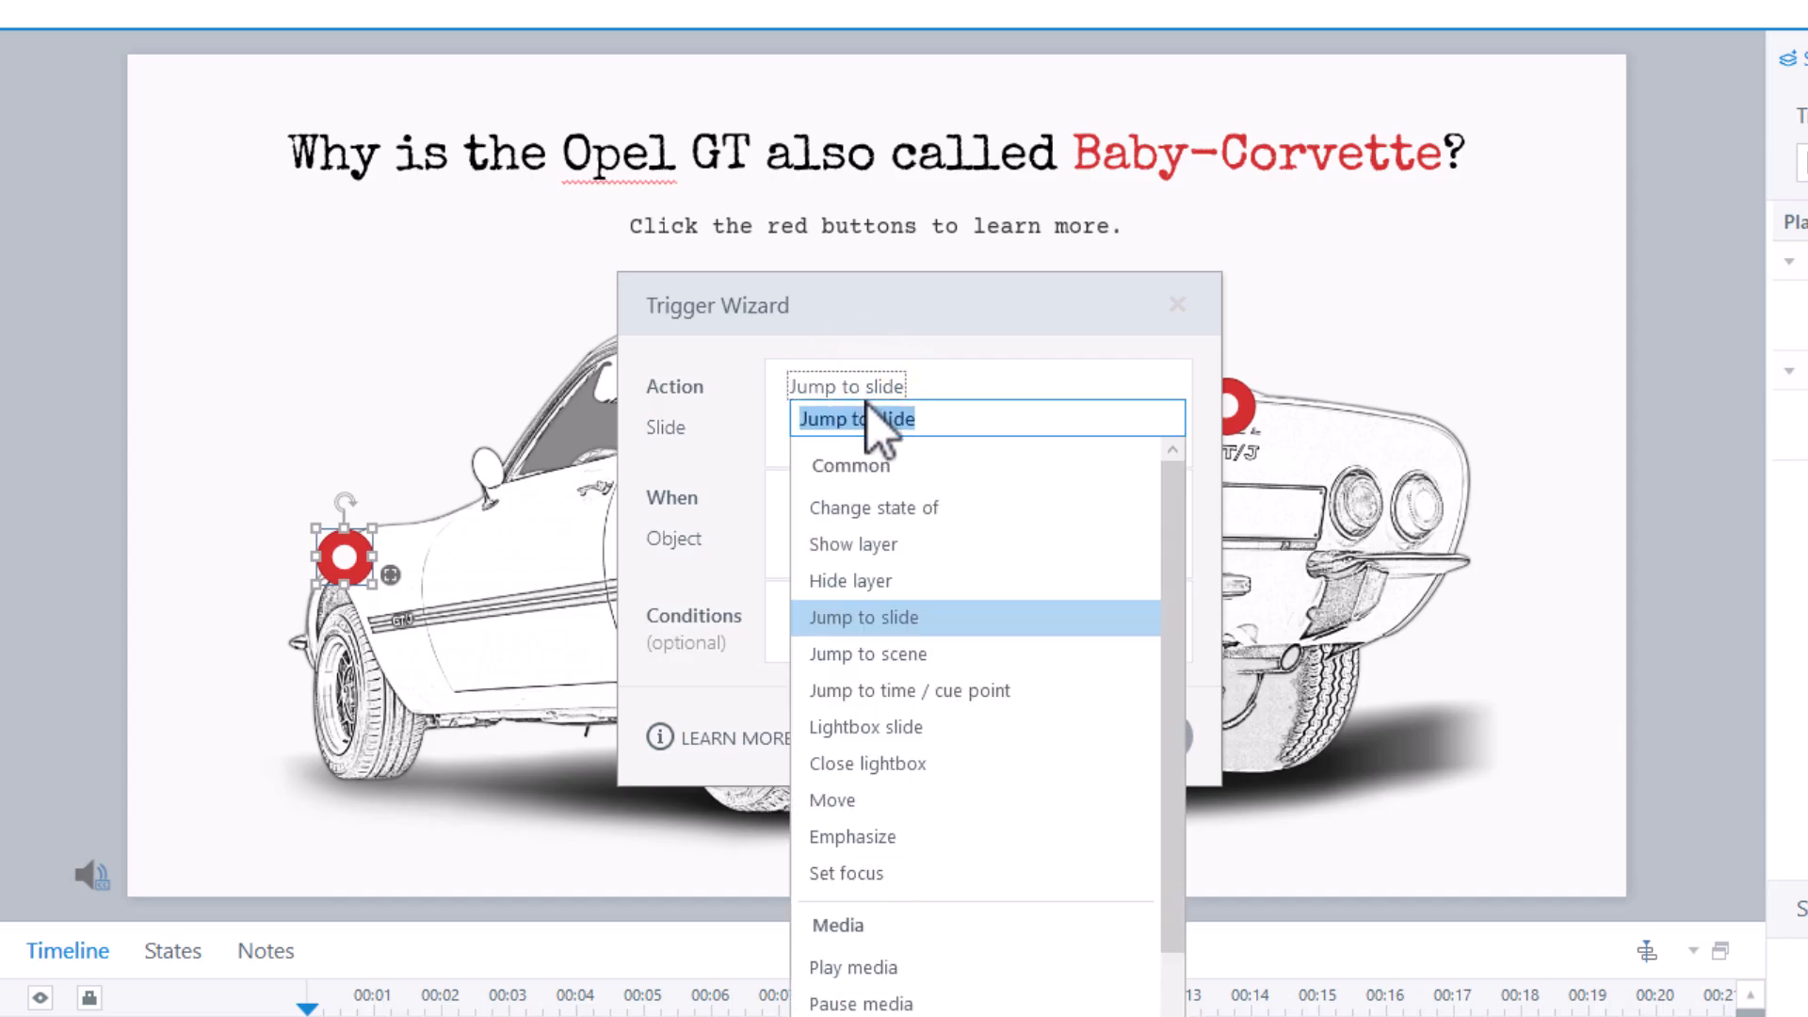
{"action": "left_click", "coordinate": [876, 547]}
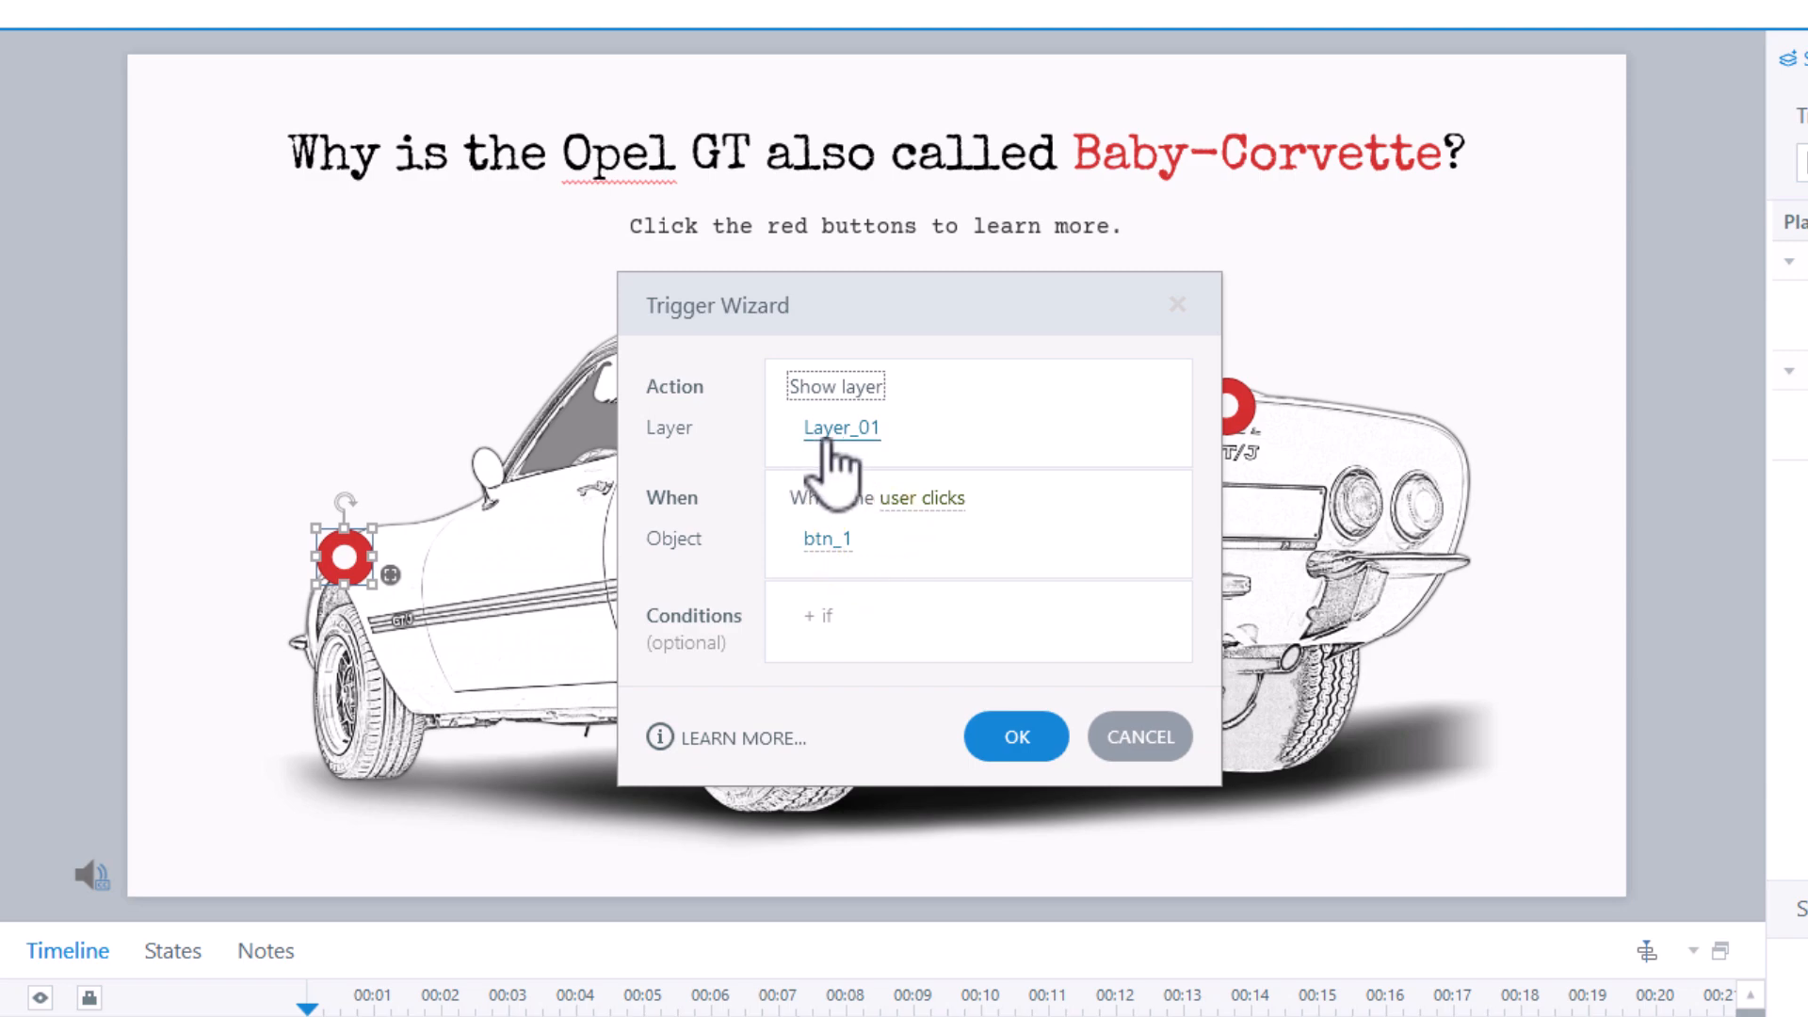
{"action": "left_click", "coordinate": [1015, 739]}
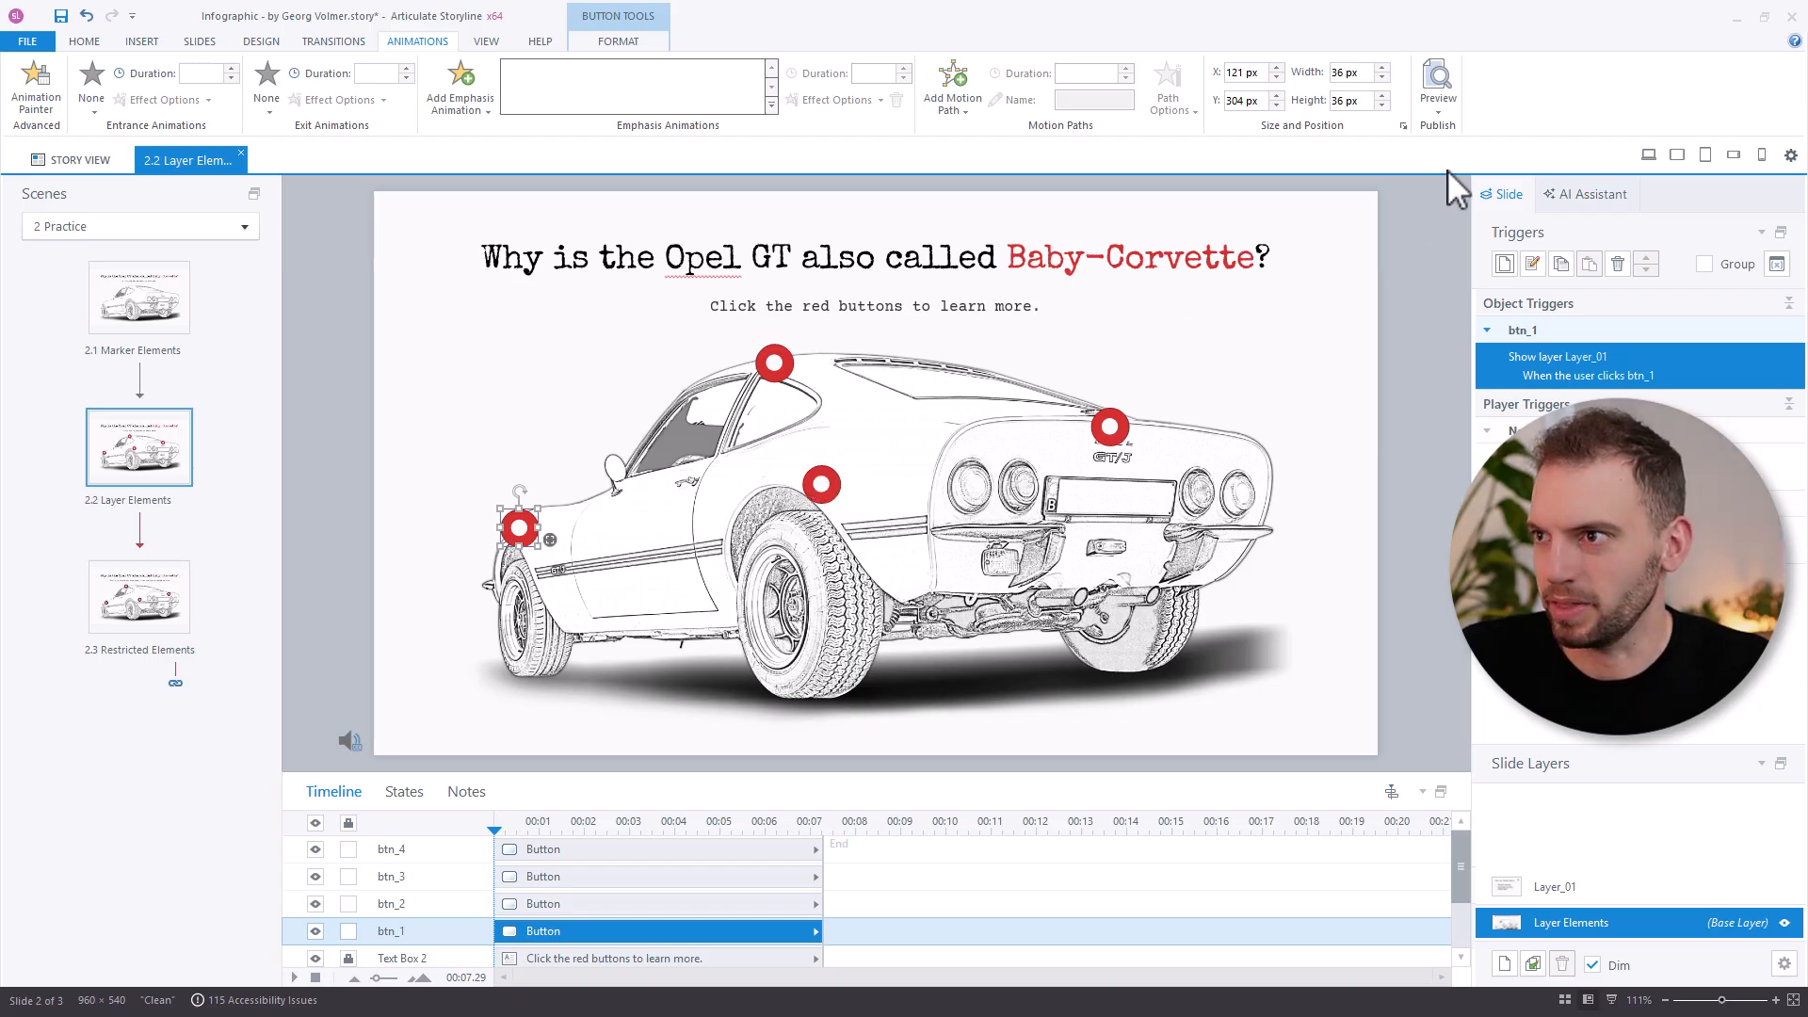
Preview this slide with the sound muted and test that the front button opens its layer.
{"action": "left_click", "coordinate": [1438, 106]}
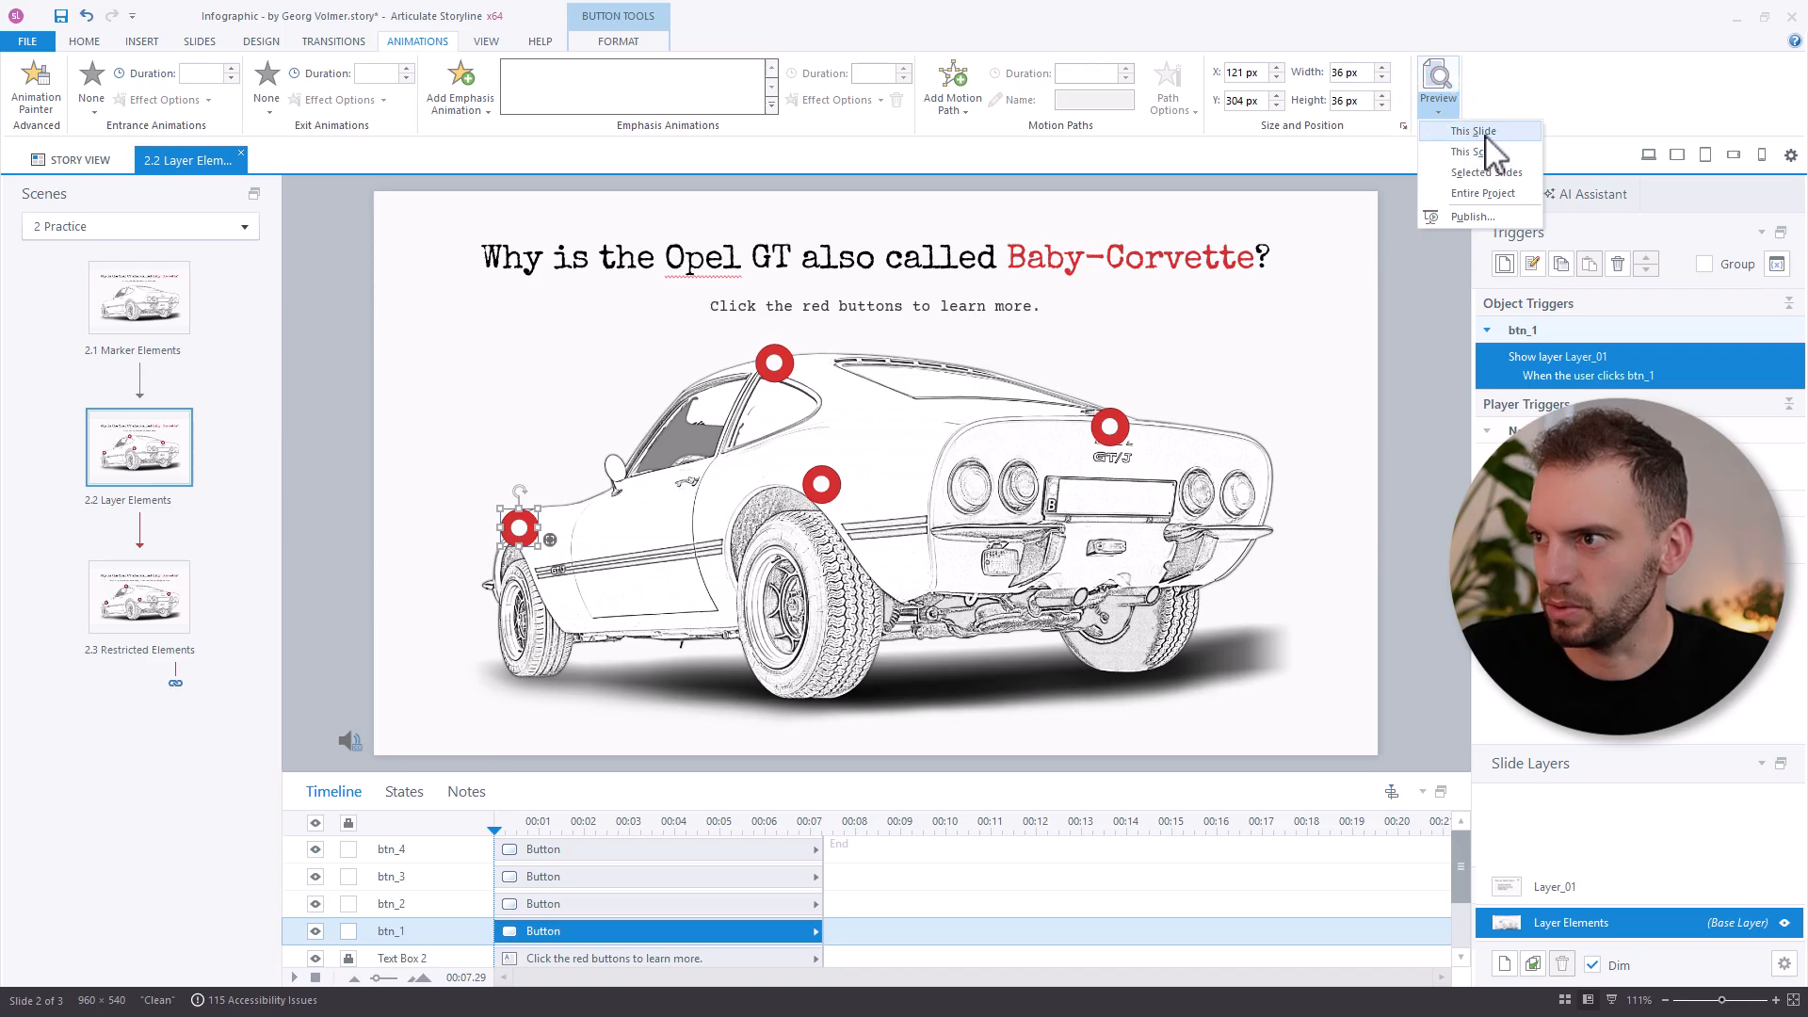
{"action": "left_click", "coordinate": [1474, 130]}
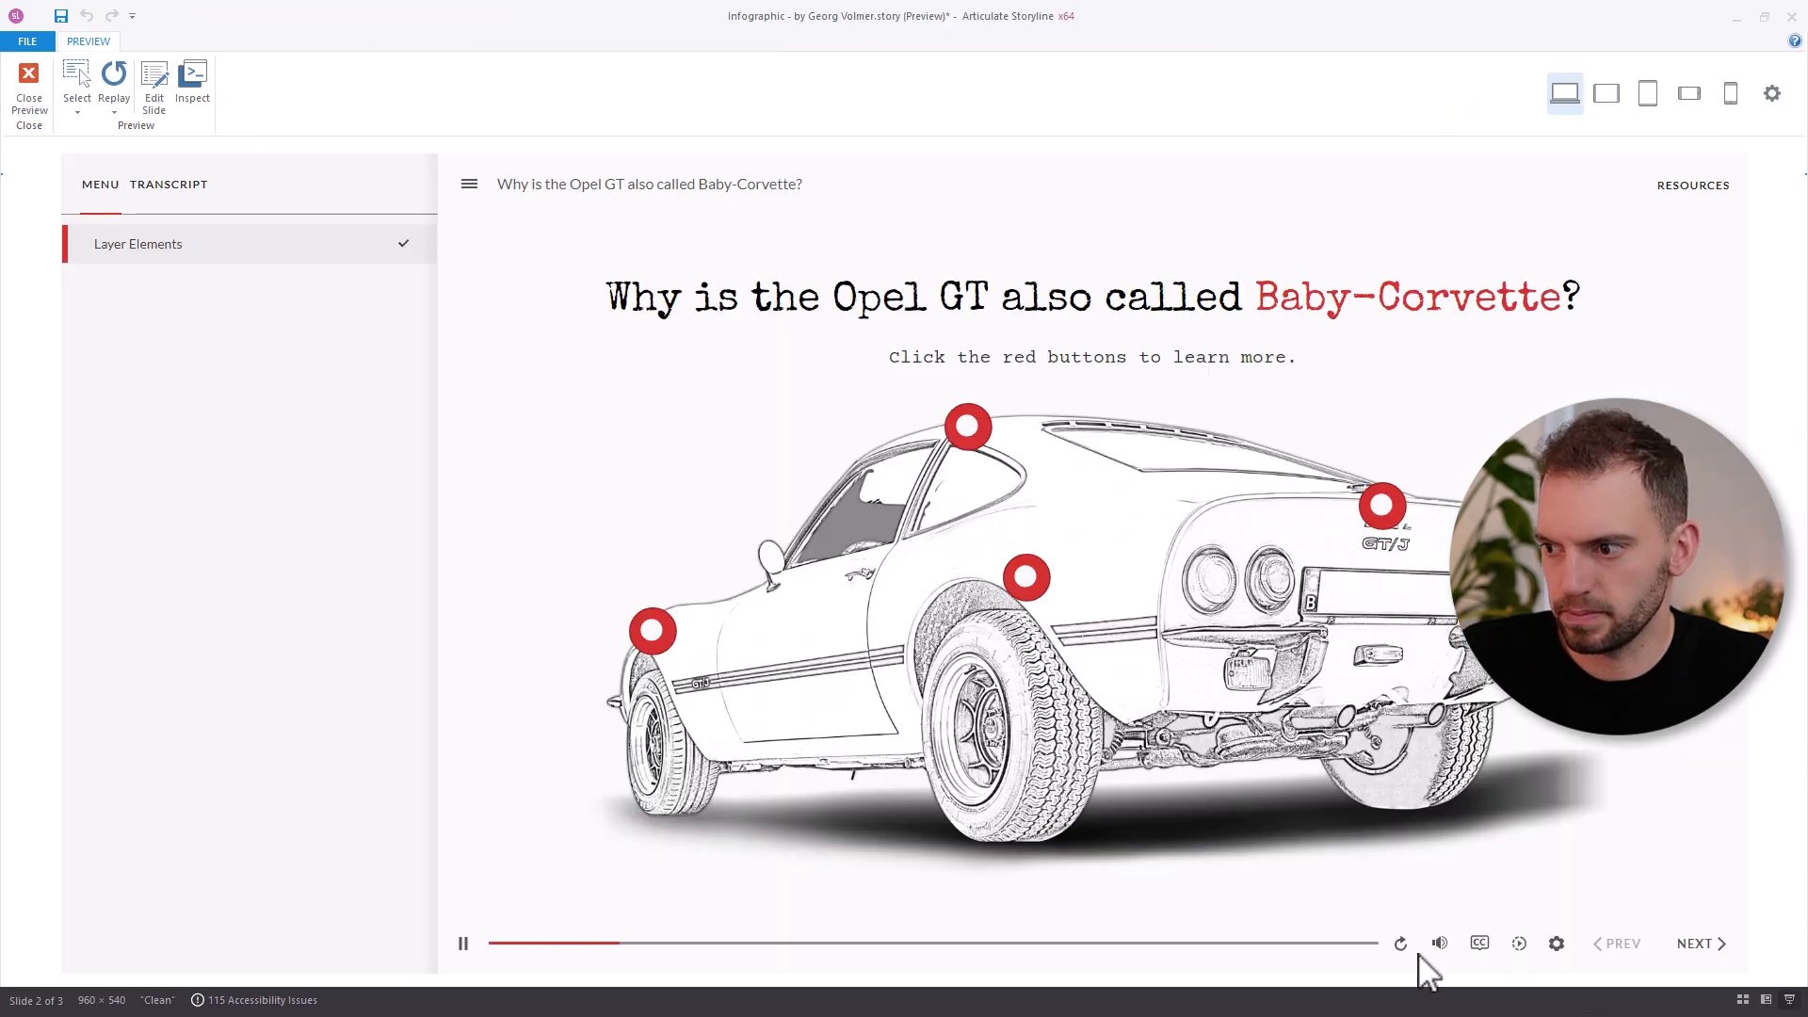
{"action": "left_click", "coordinate": [1440, 943]}
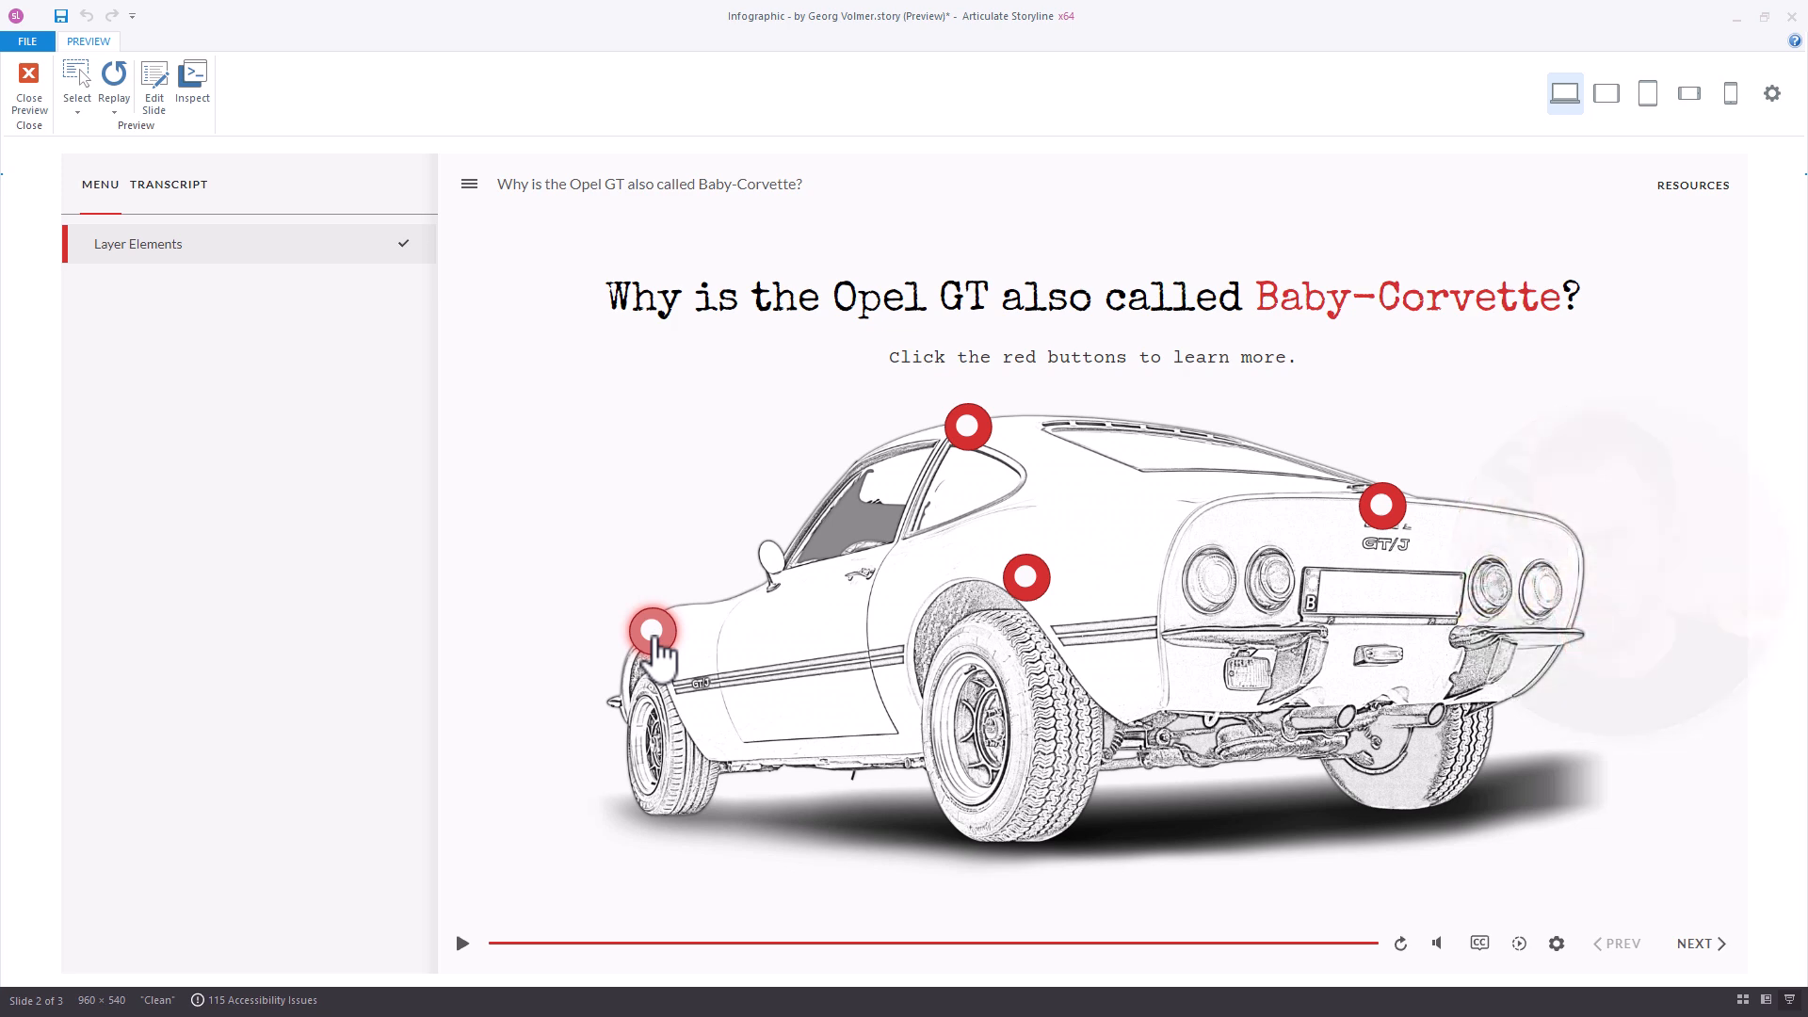
{"action": "left_click", "coordinate": [655, 640]}
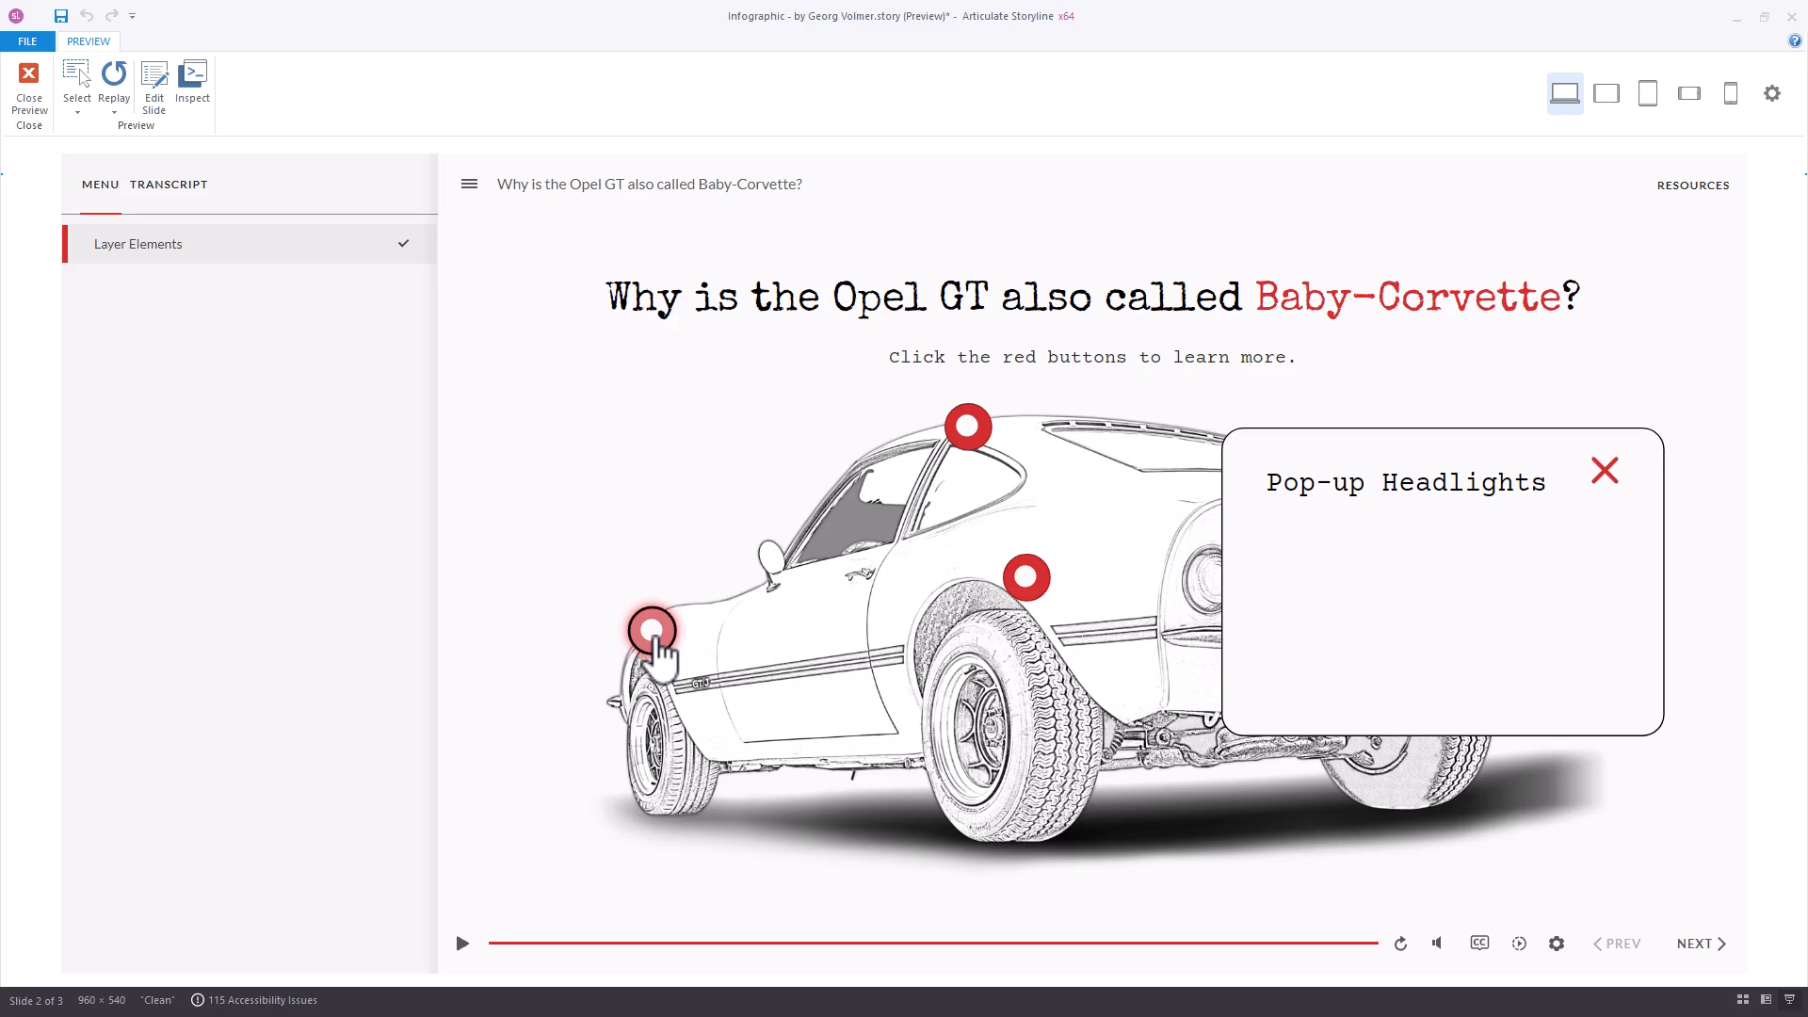
{"action": "mouse_move", "coordinate": [1439, 947]}
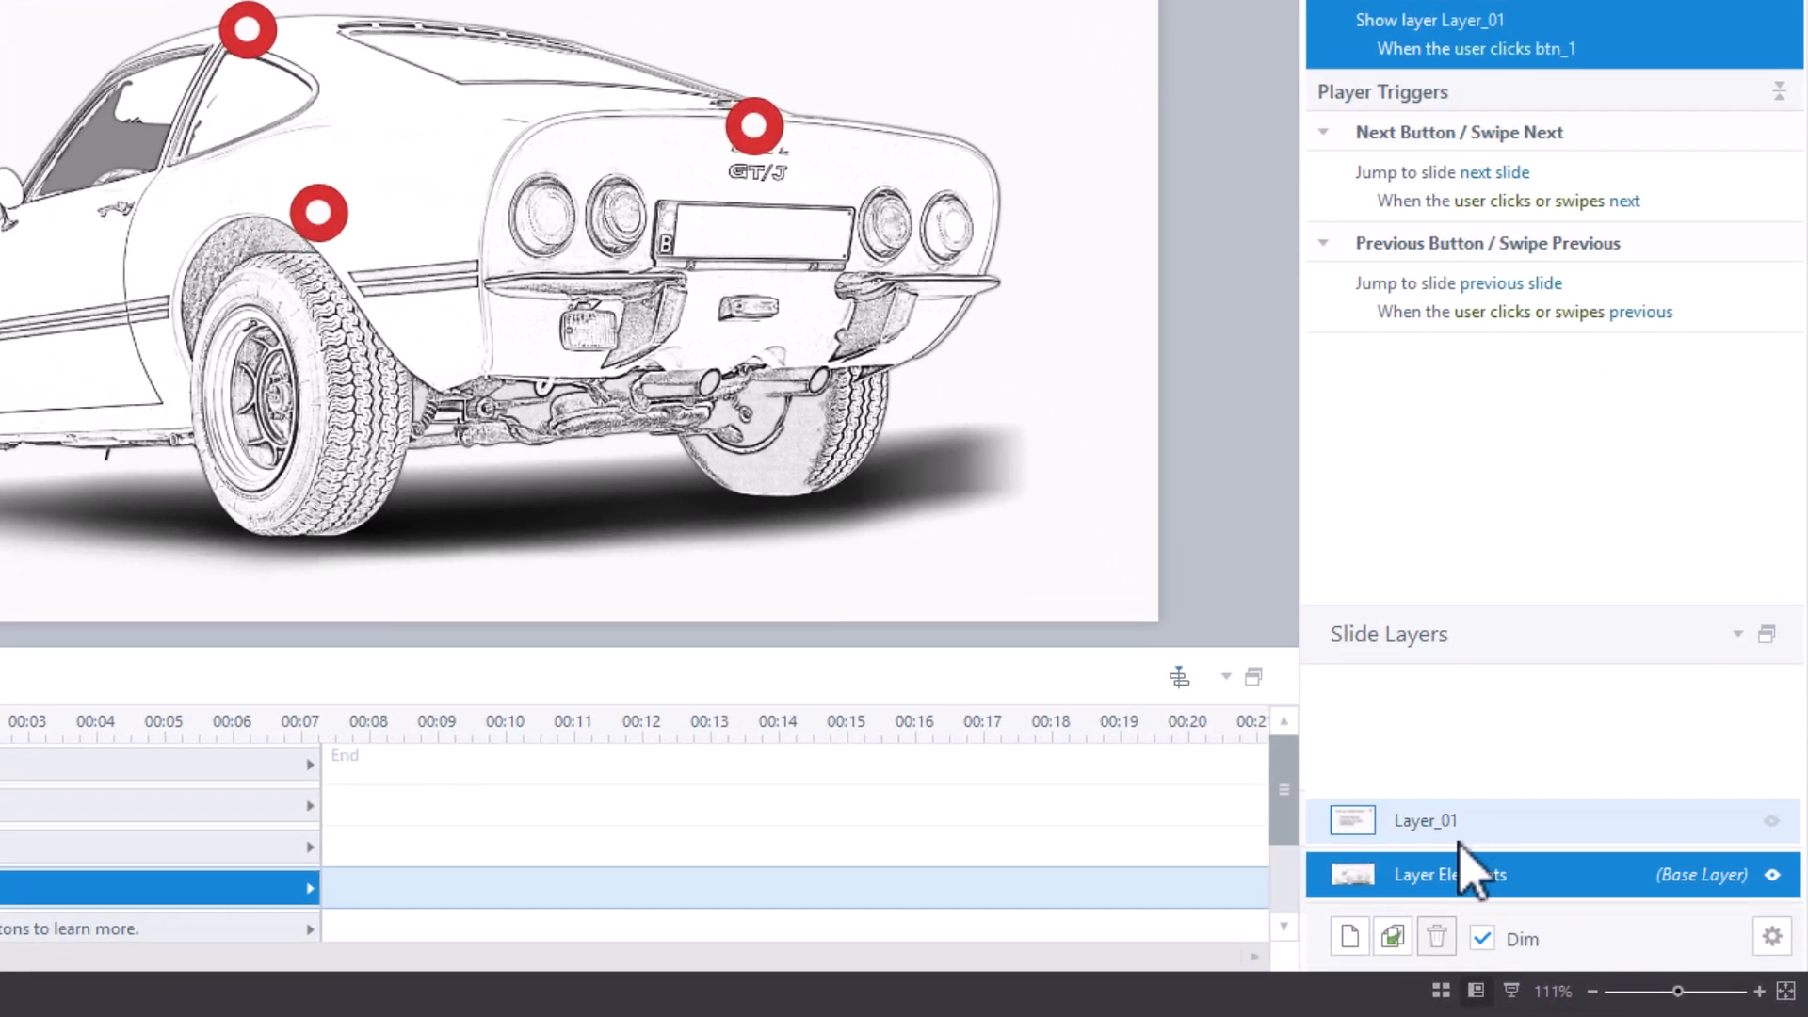
Set Layer_01's properties to allow seeking (Yes) and pause the timeline of the base layer.
{"action": "left_click", "coordinate": [1450, 821]}
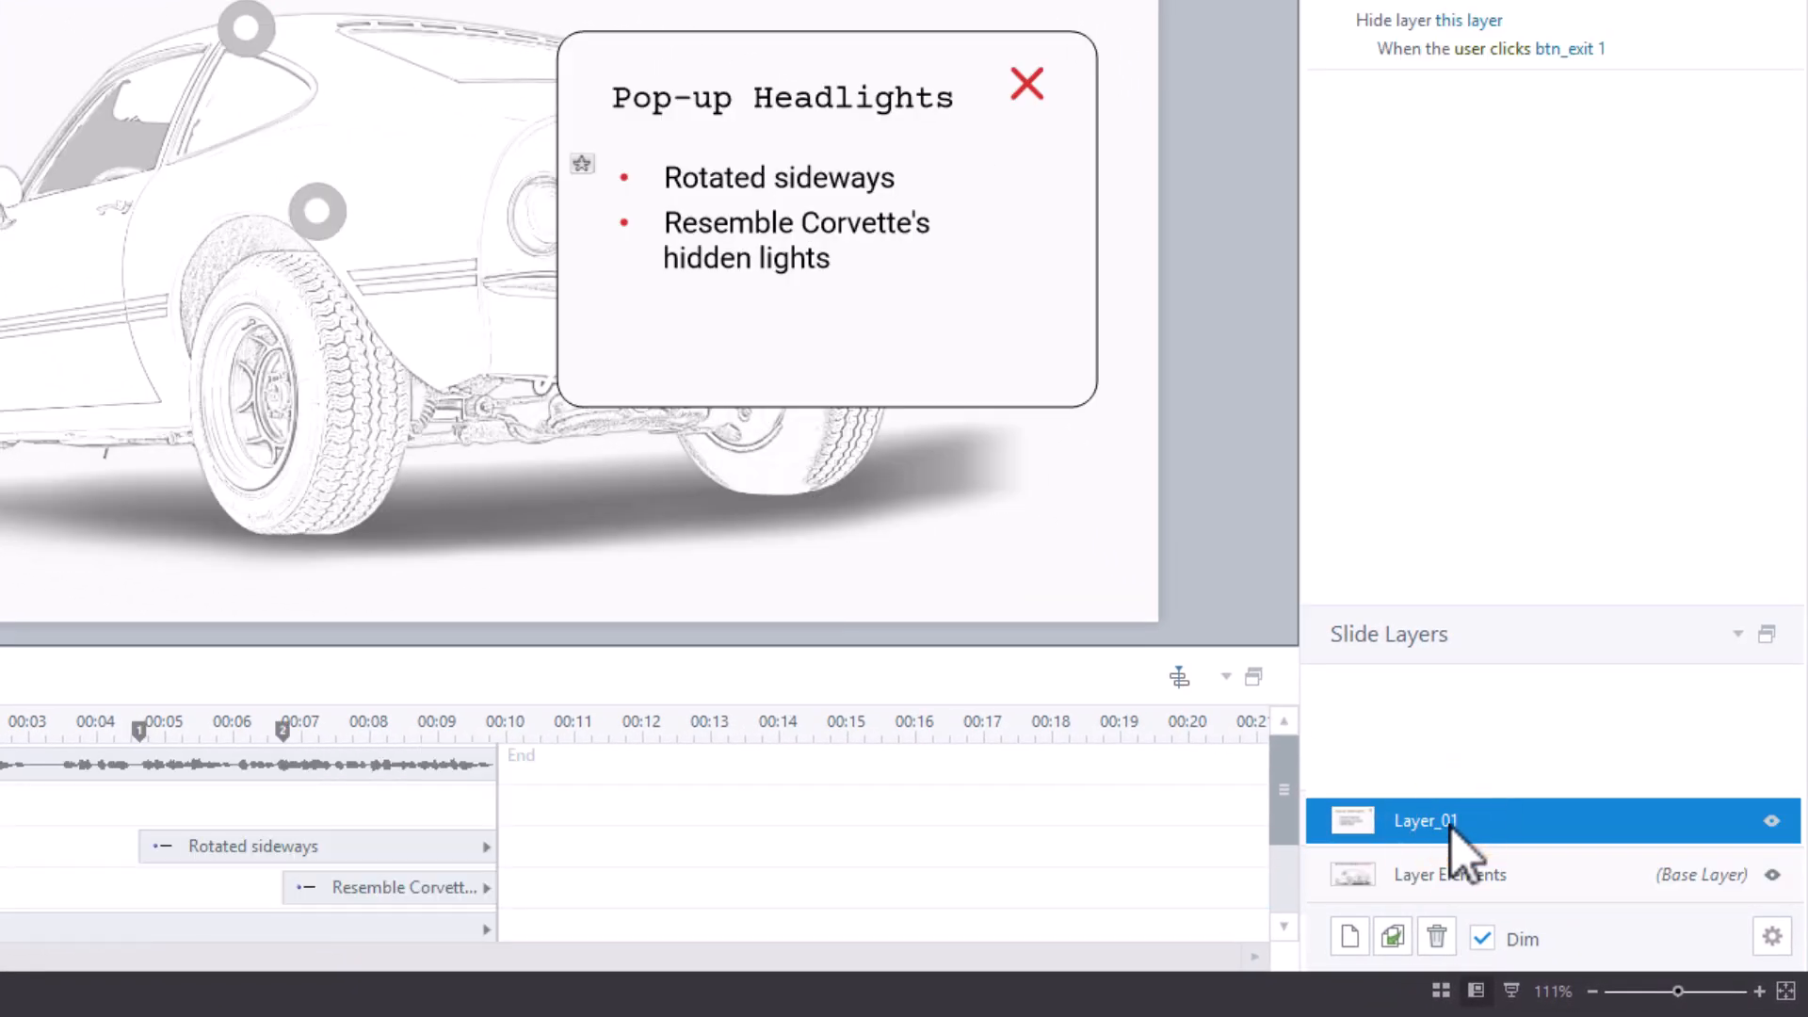
{"action": "left_click", "coordinate": [1774, 938]}
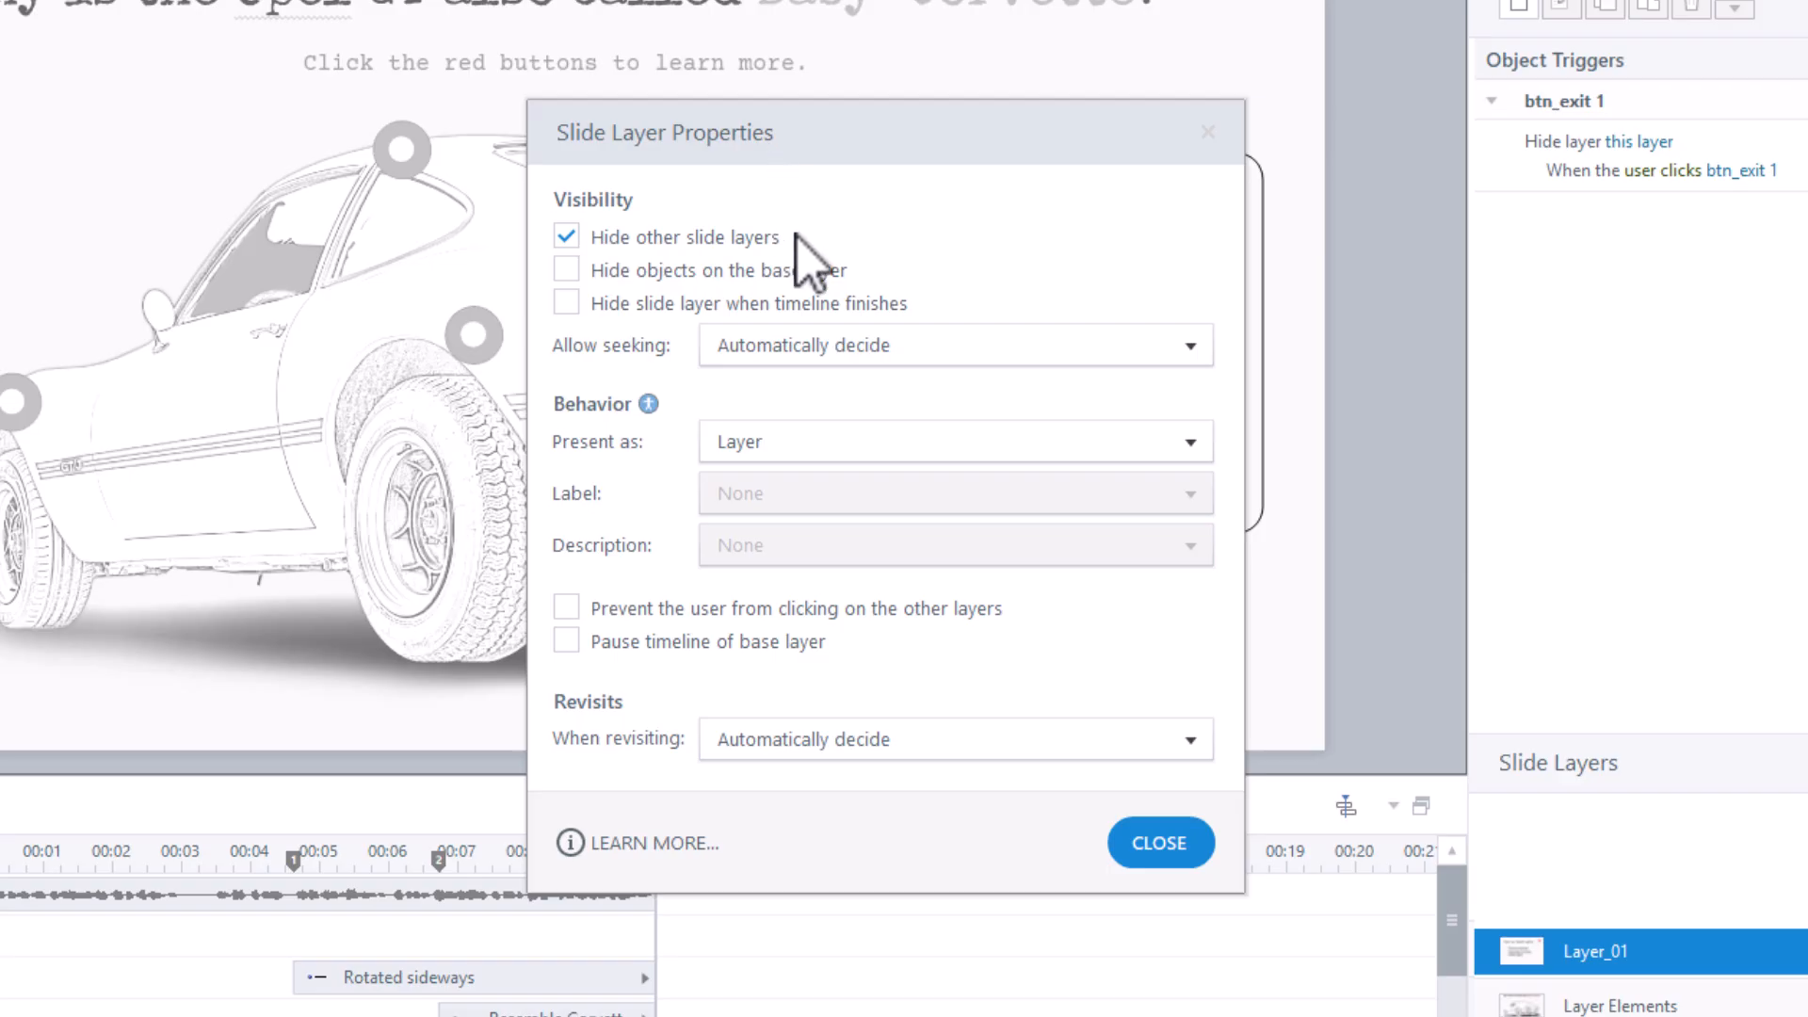
{"action": "left_click", "coordinate": [912, 352]}
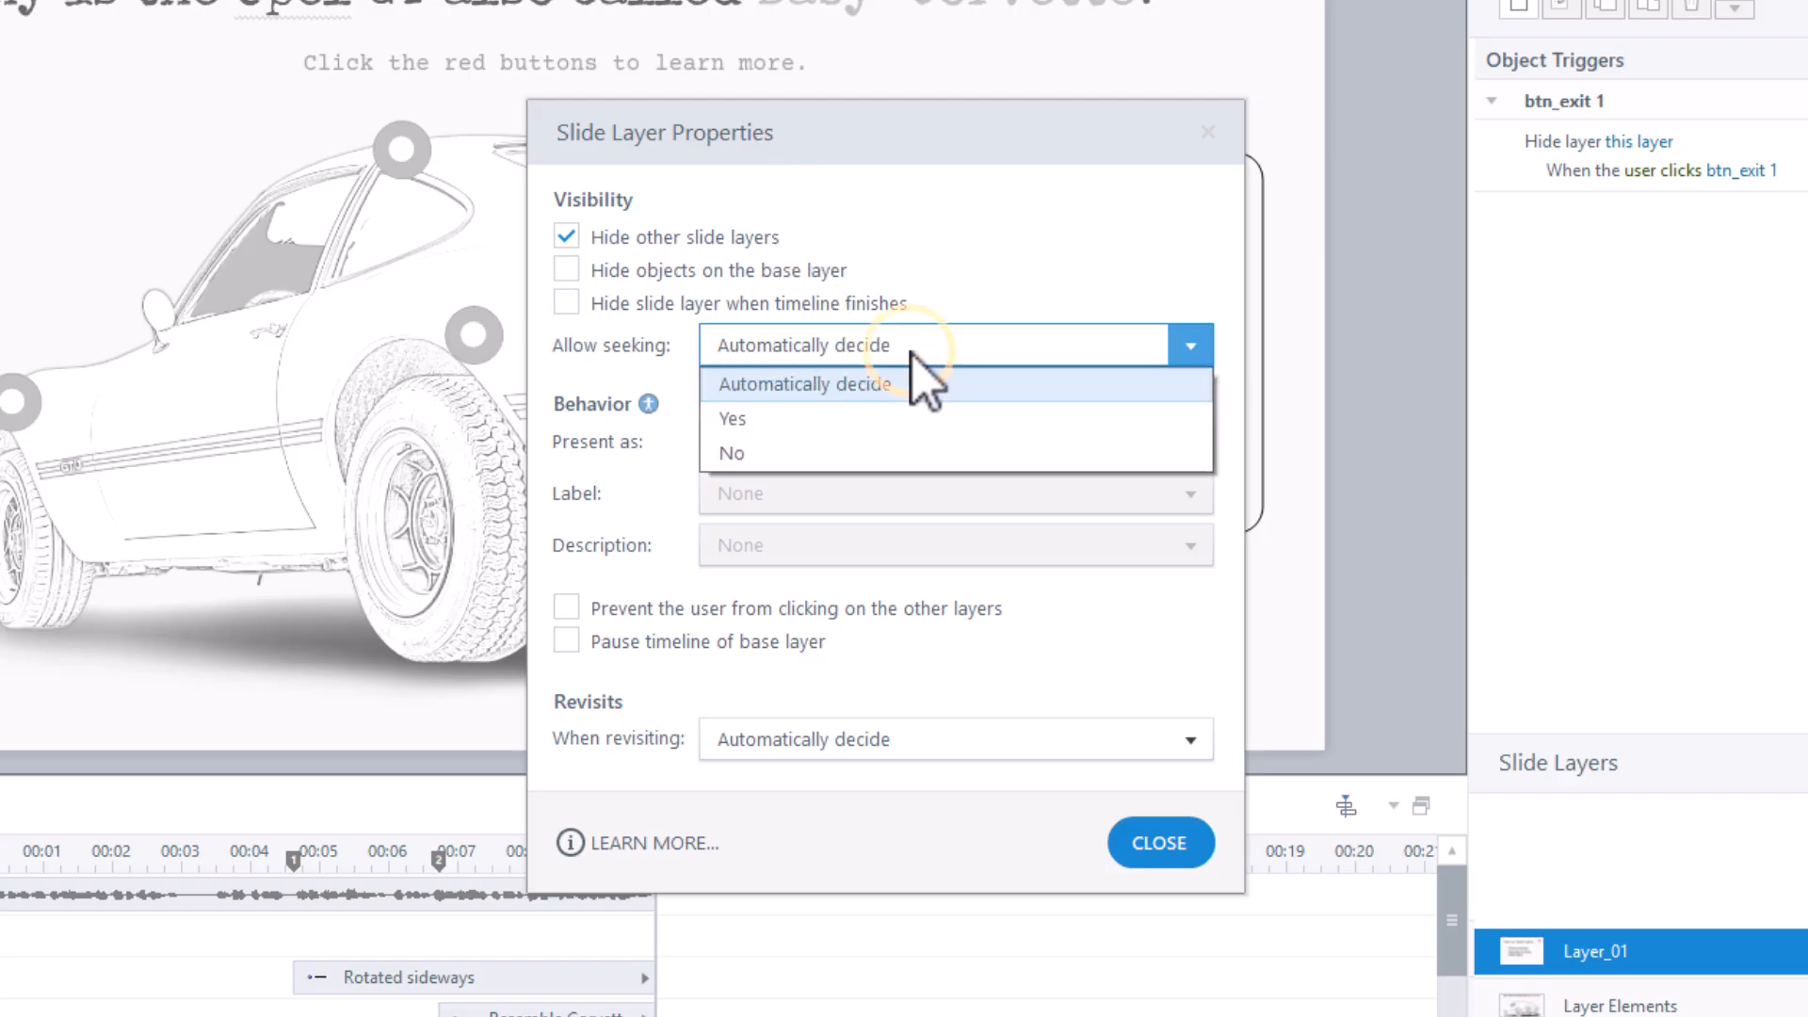
{"action": "left_click", "coordinate": [779, 418]}
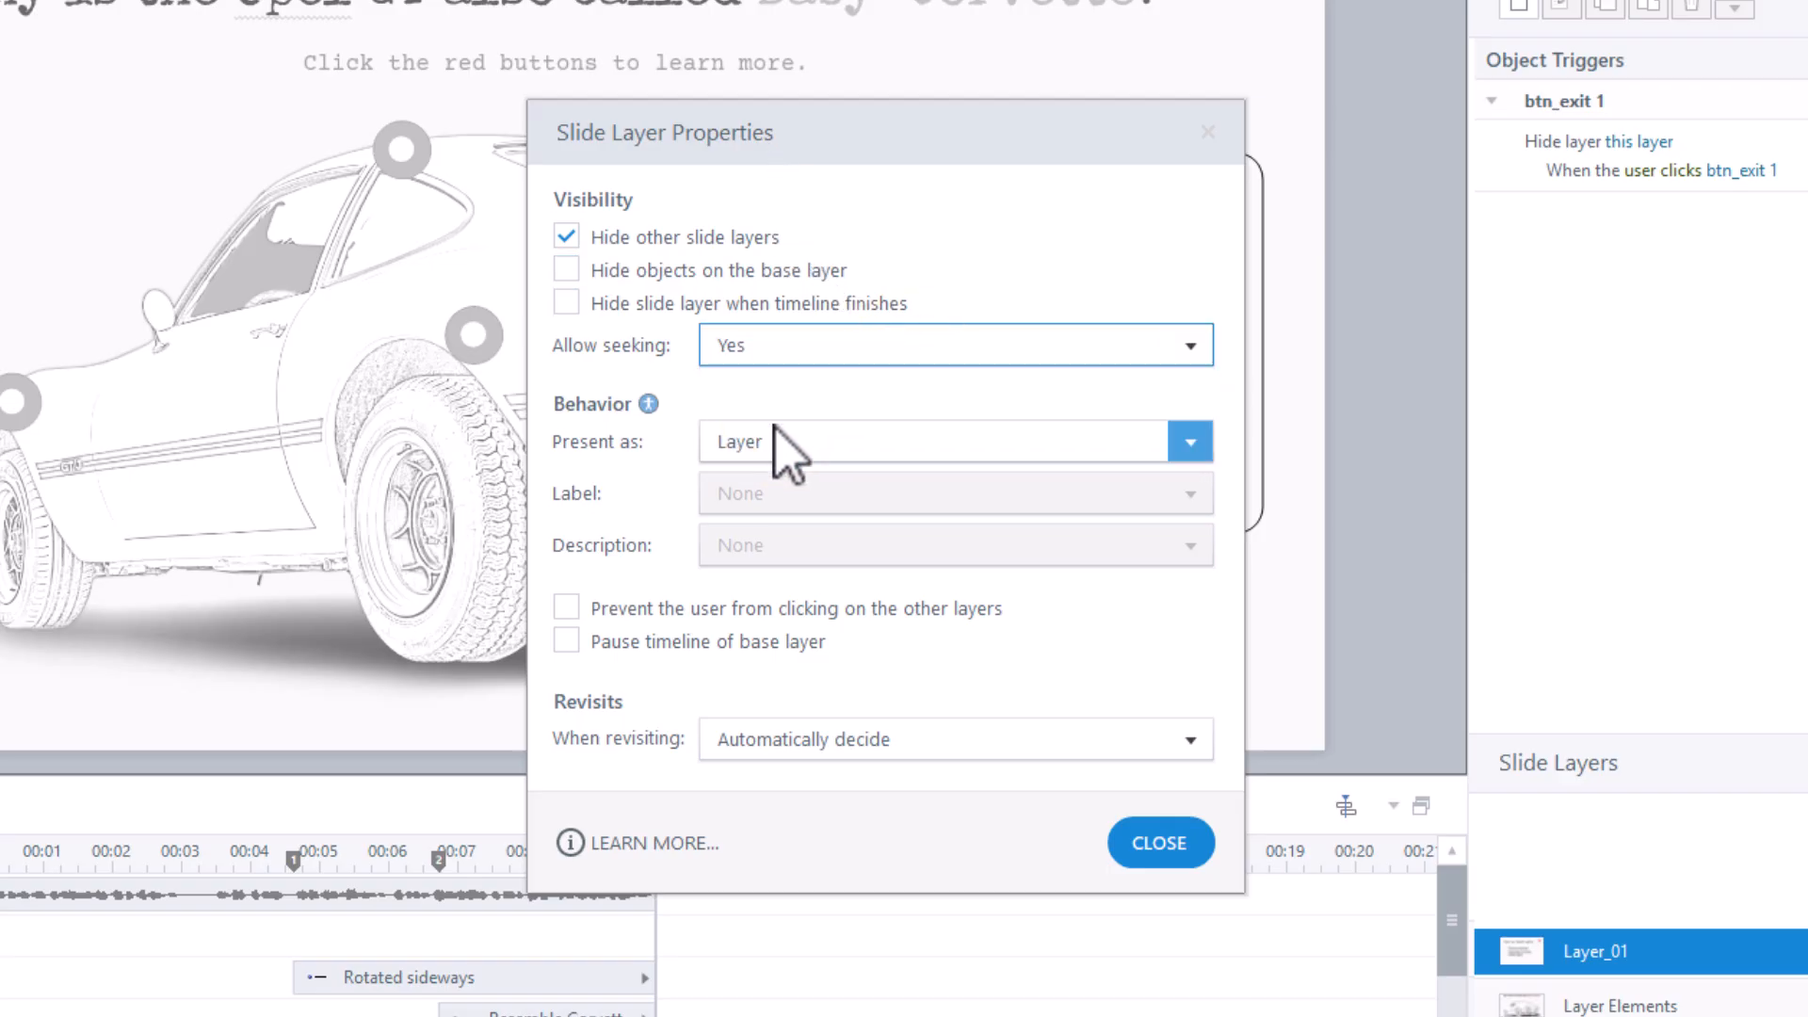
{"action": "left_click", "coordinate": [652, 640]}
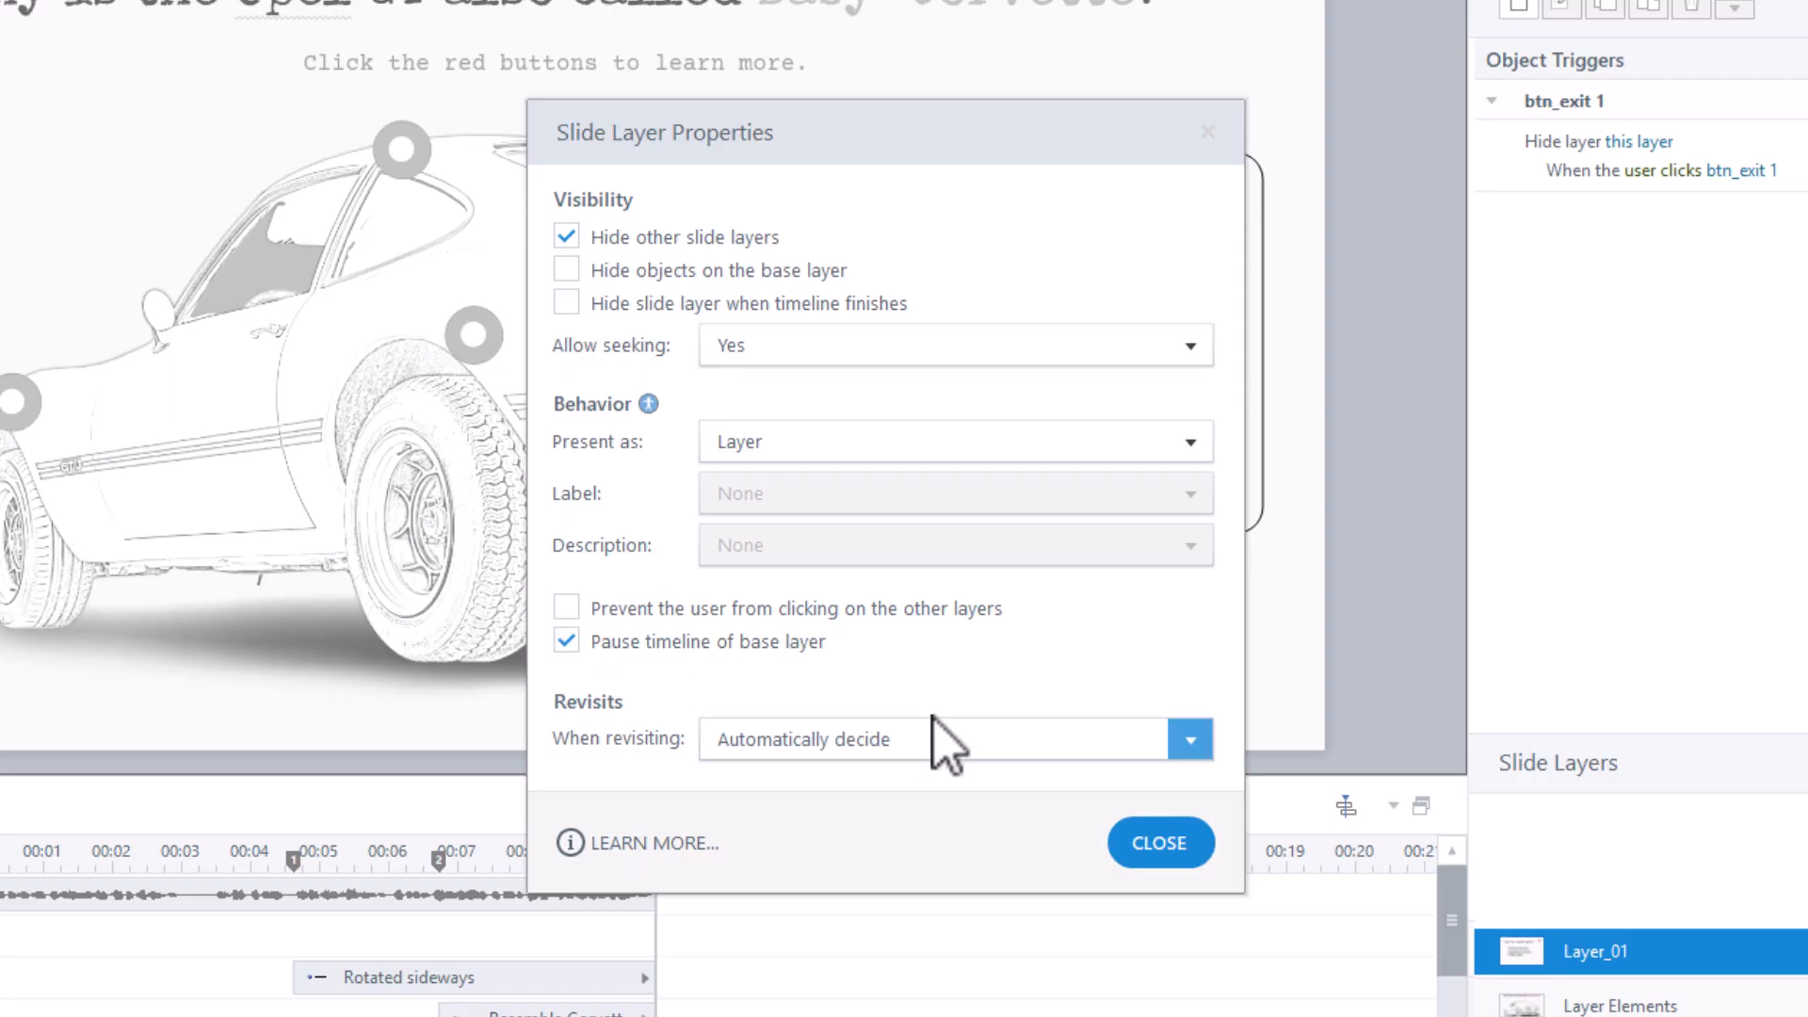
{"action": "left_click", "coordinate": [1161, 844]}
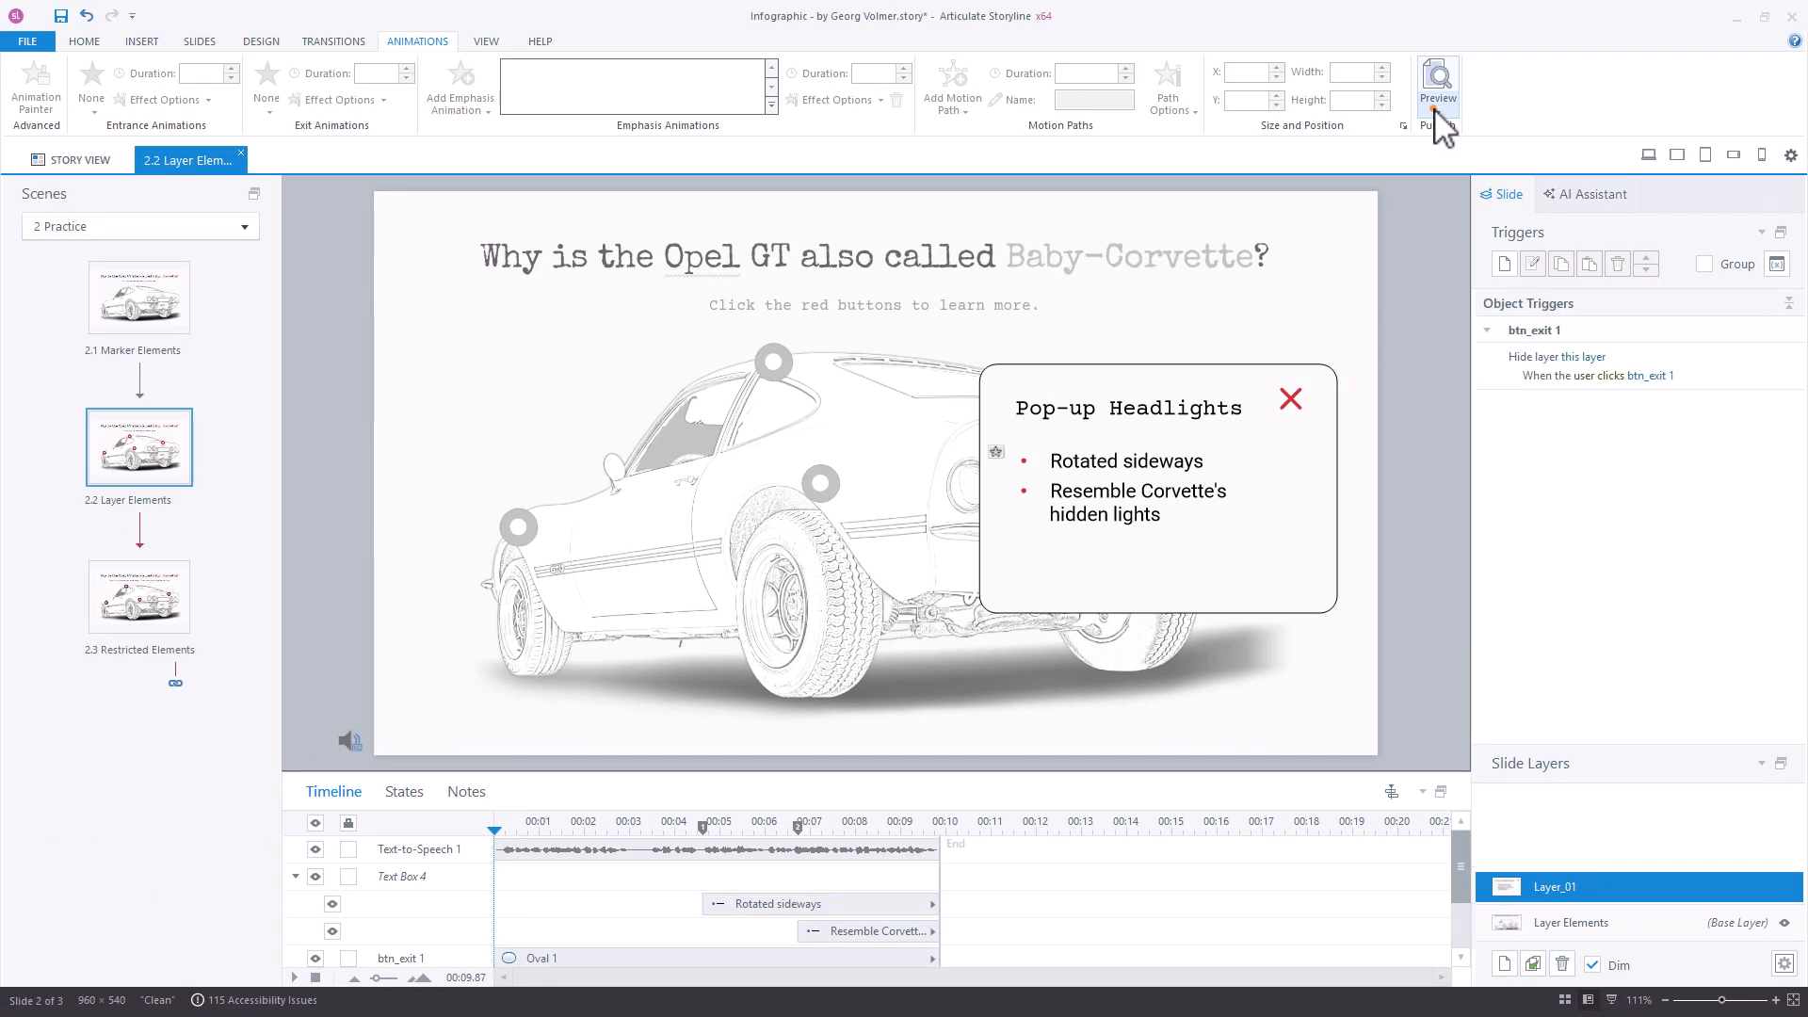
Preview the slide again, open the Pop-up Headlights layer and check its seekbar and playback control.
{"action": "left_click", "coordinate": [1438, 111]}
{"action": "left_click", "coordinate": [1456, 132]}
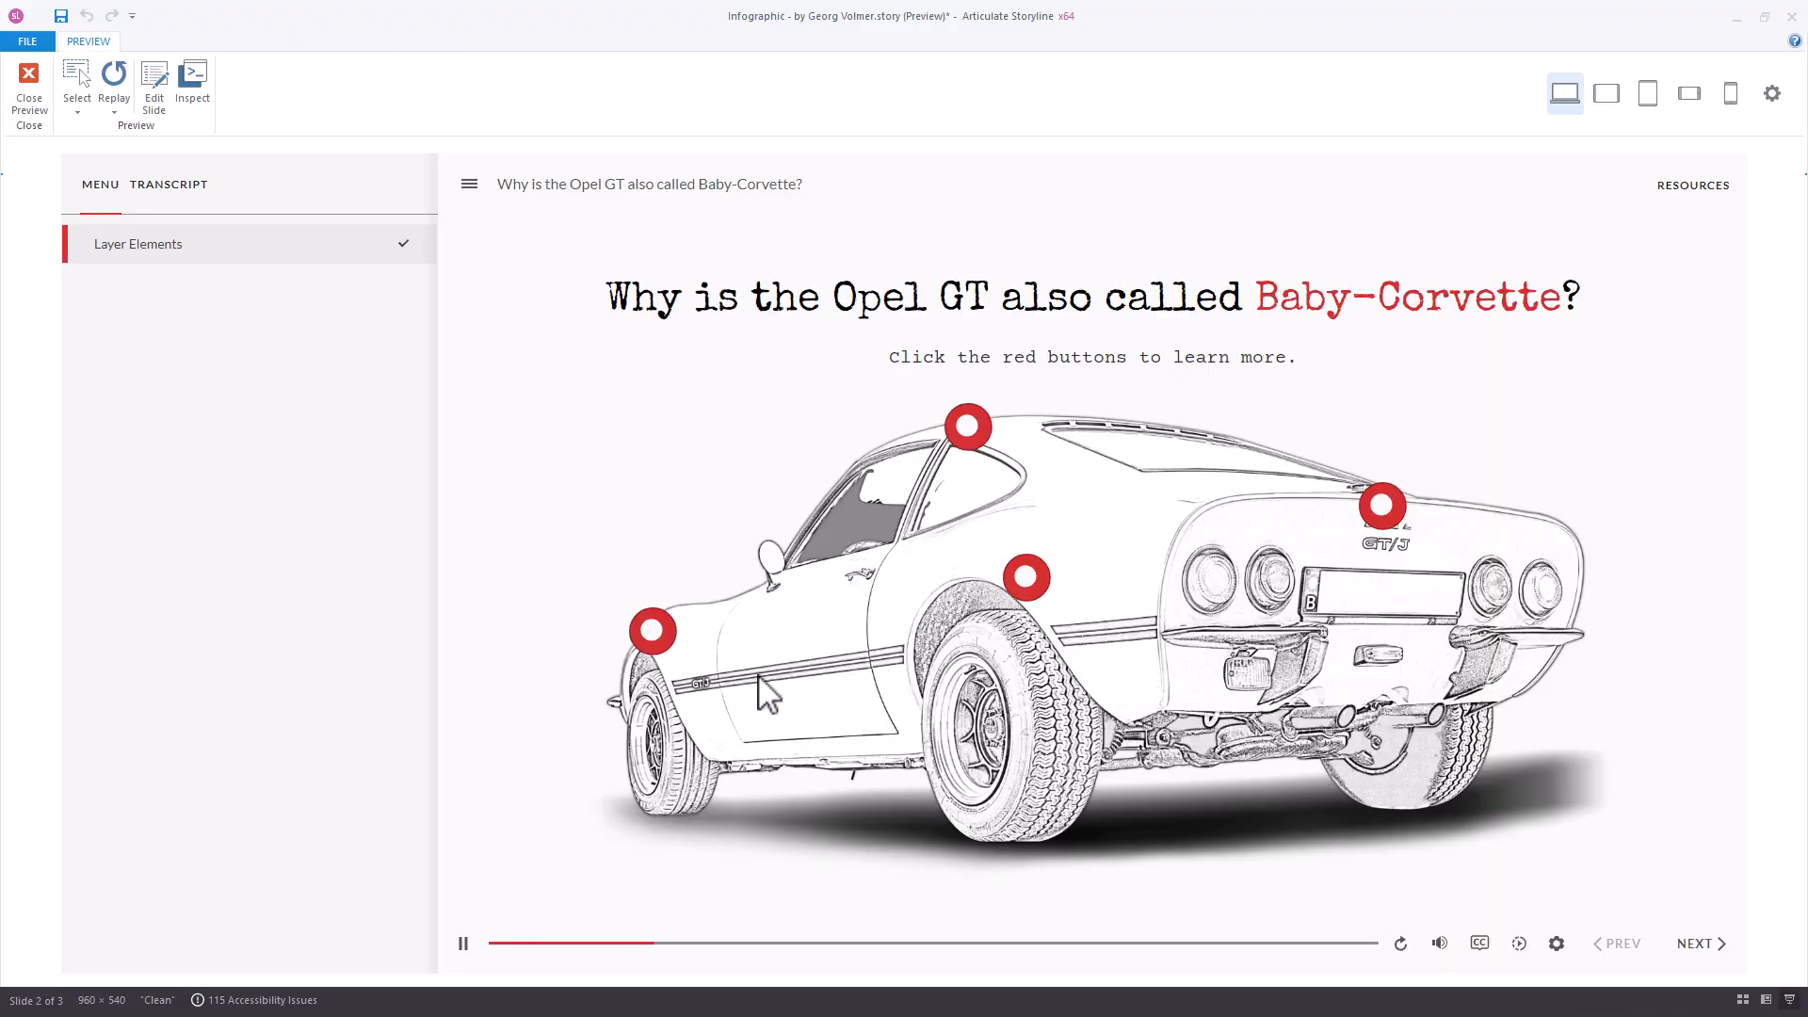
{"action": "left_click", "coordinate": [652, 630]}
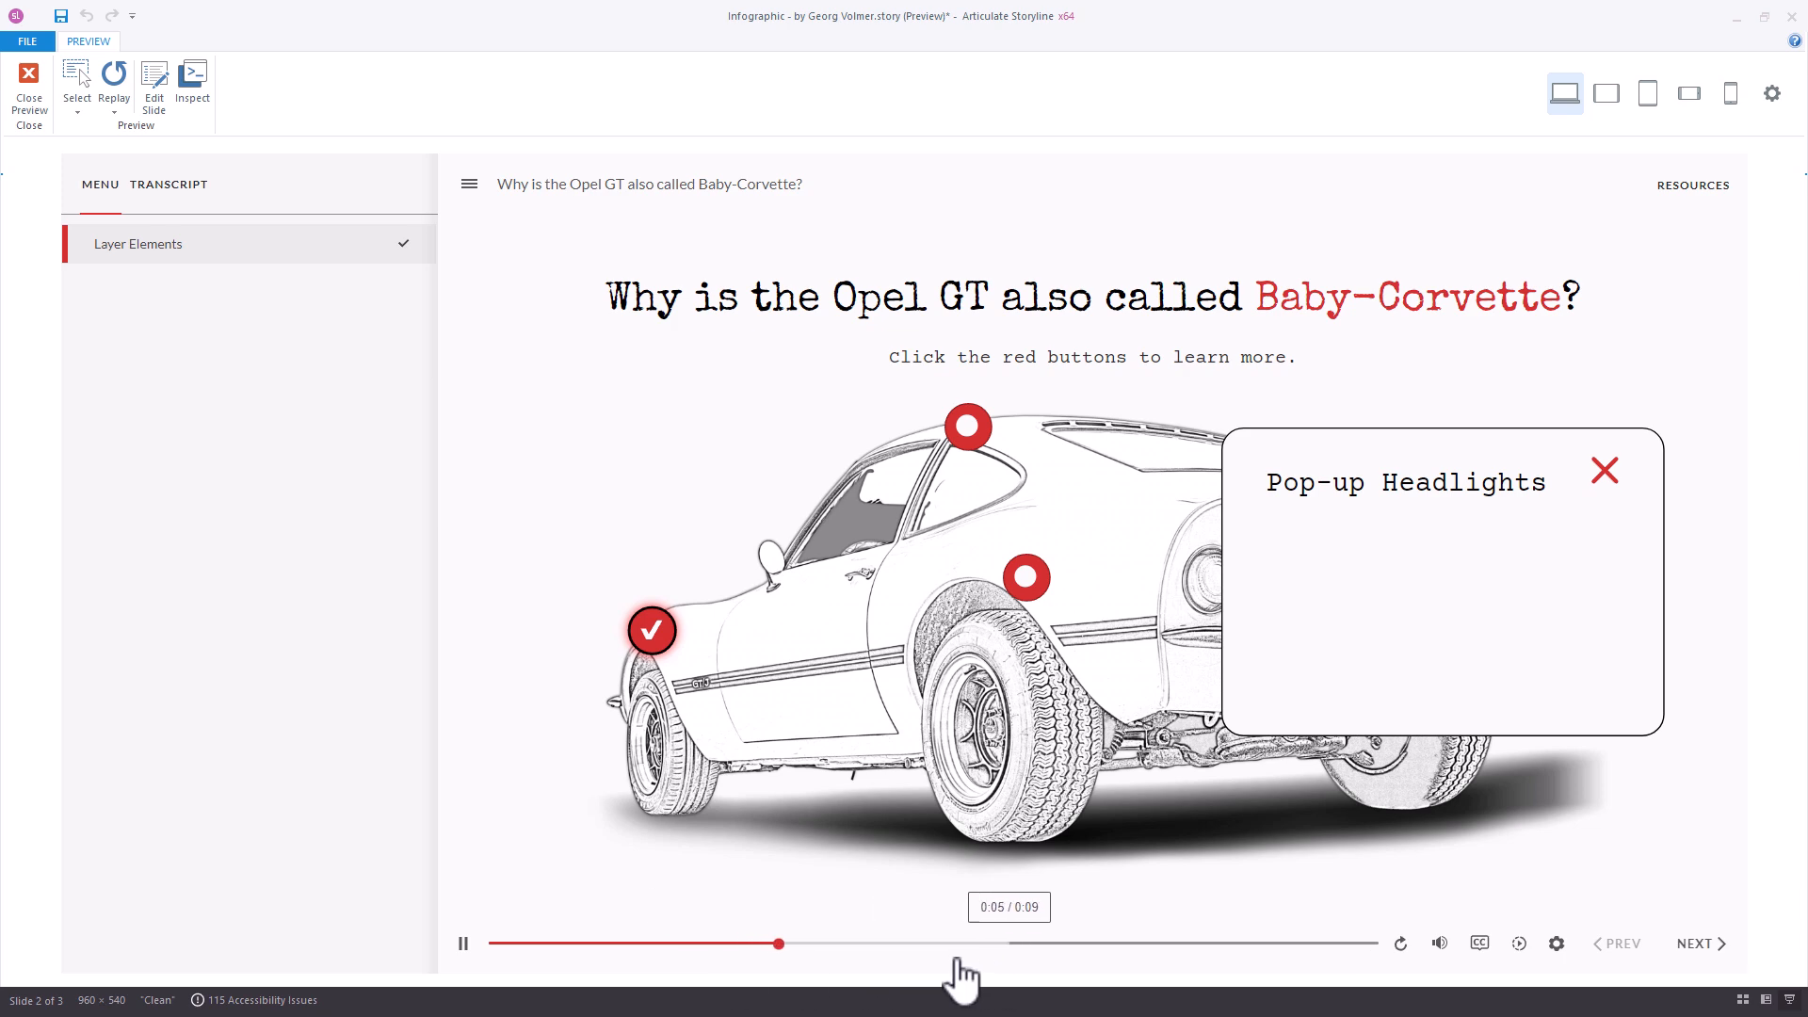
{"action": "left_click", "coordinate": [463, 945]}
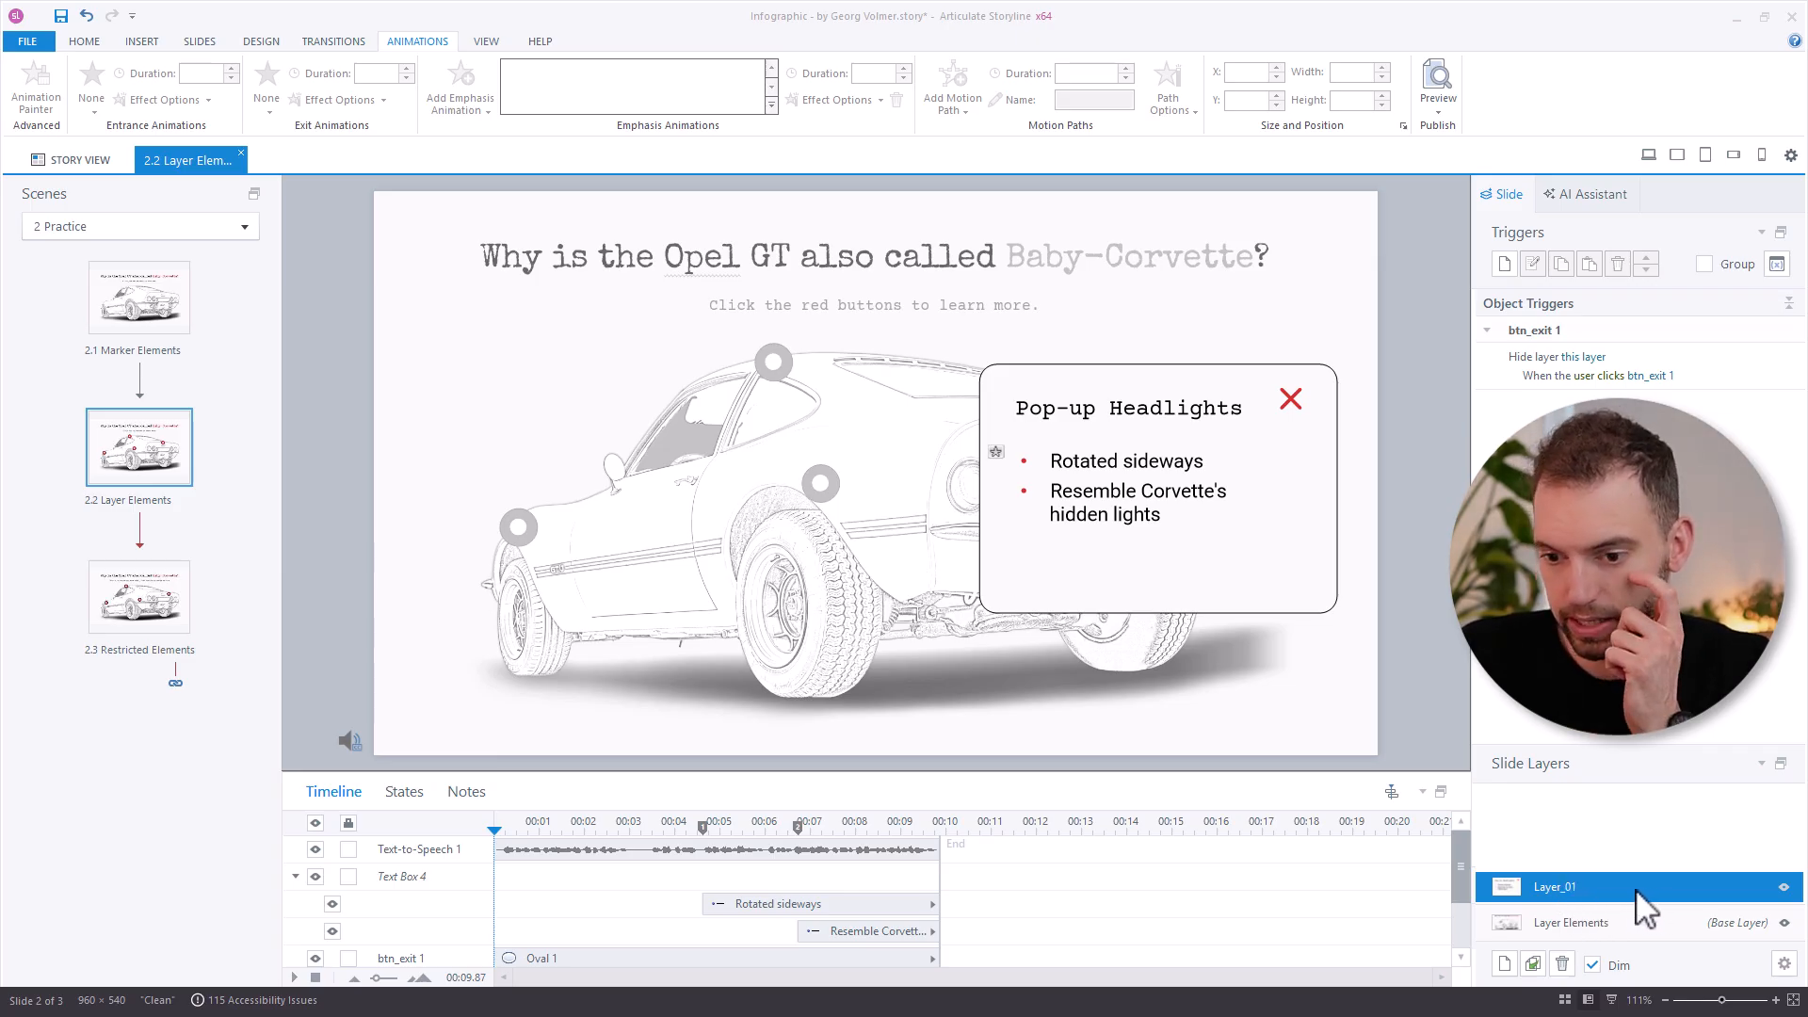
Duplicate Layer_01 three times and rename the copies Layer_02, Layer_03 and Layer_04.
{"action": "left_click", "coordinate": [1573, 885]}
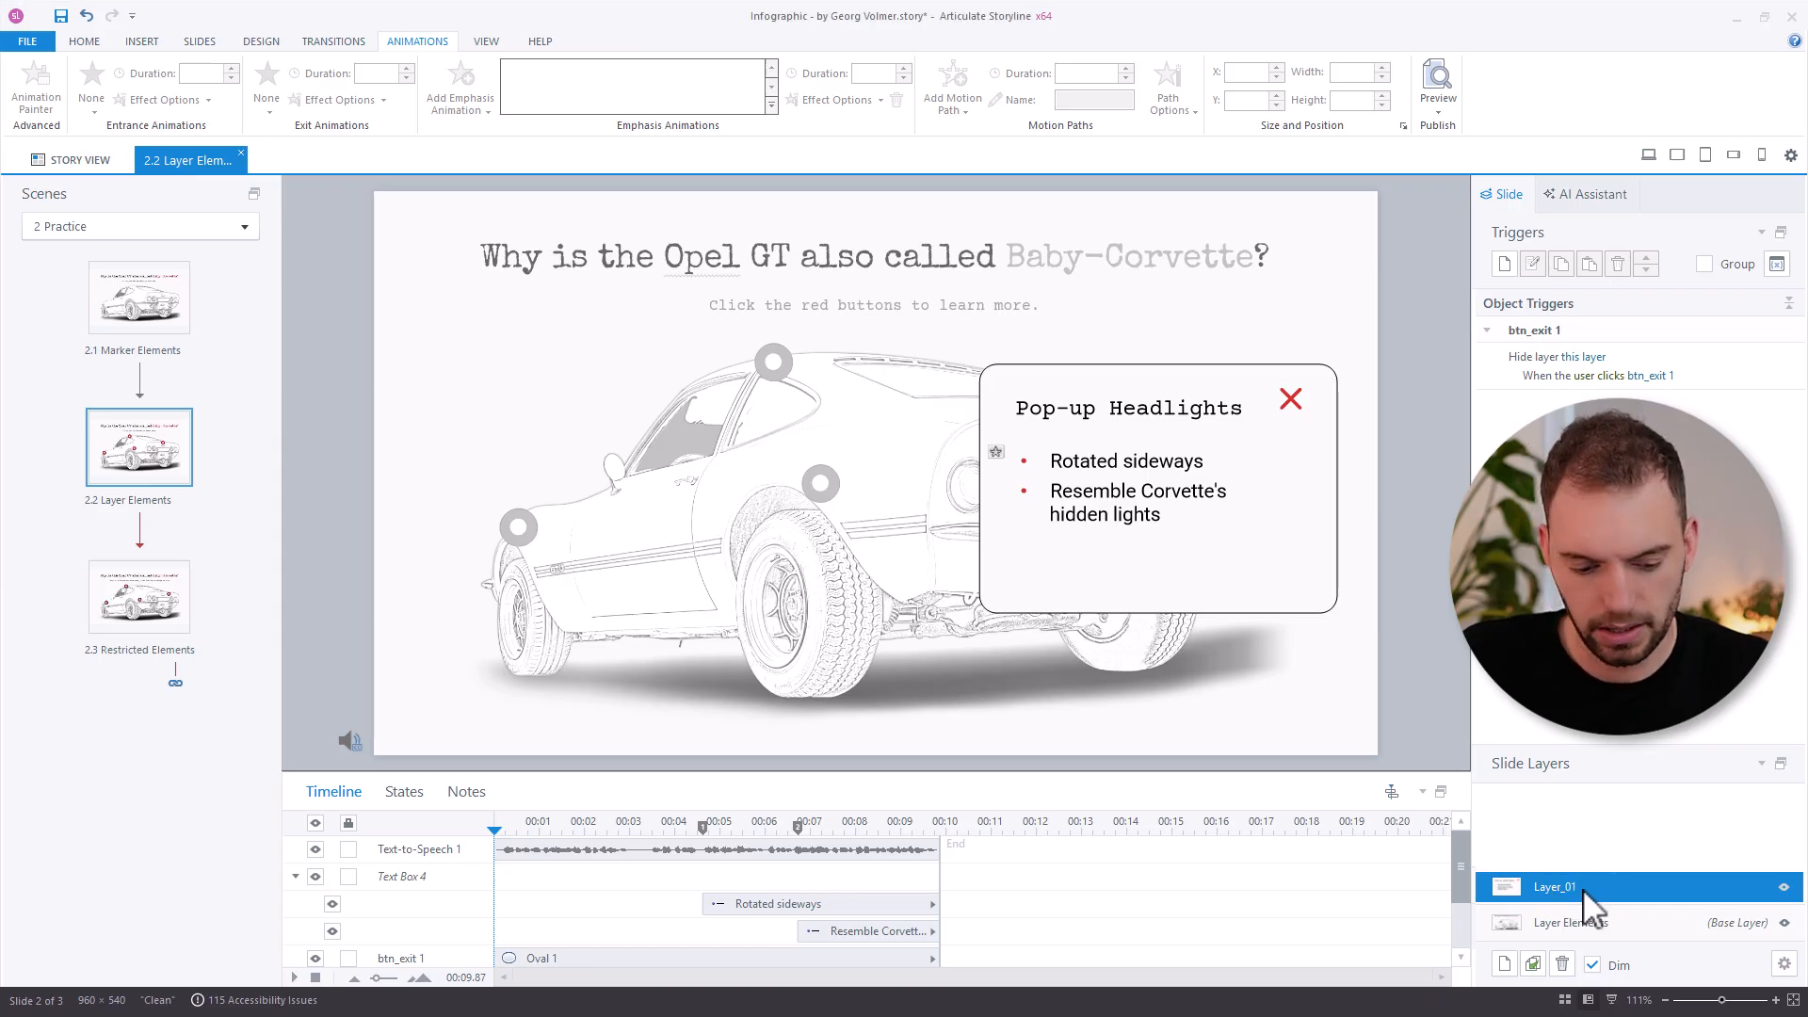
{"action": "key", "text": "ctrl+d"}
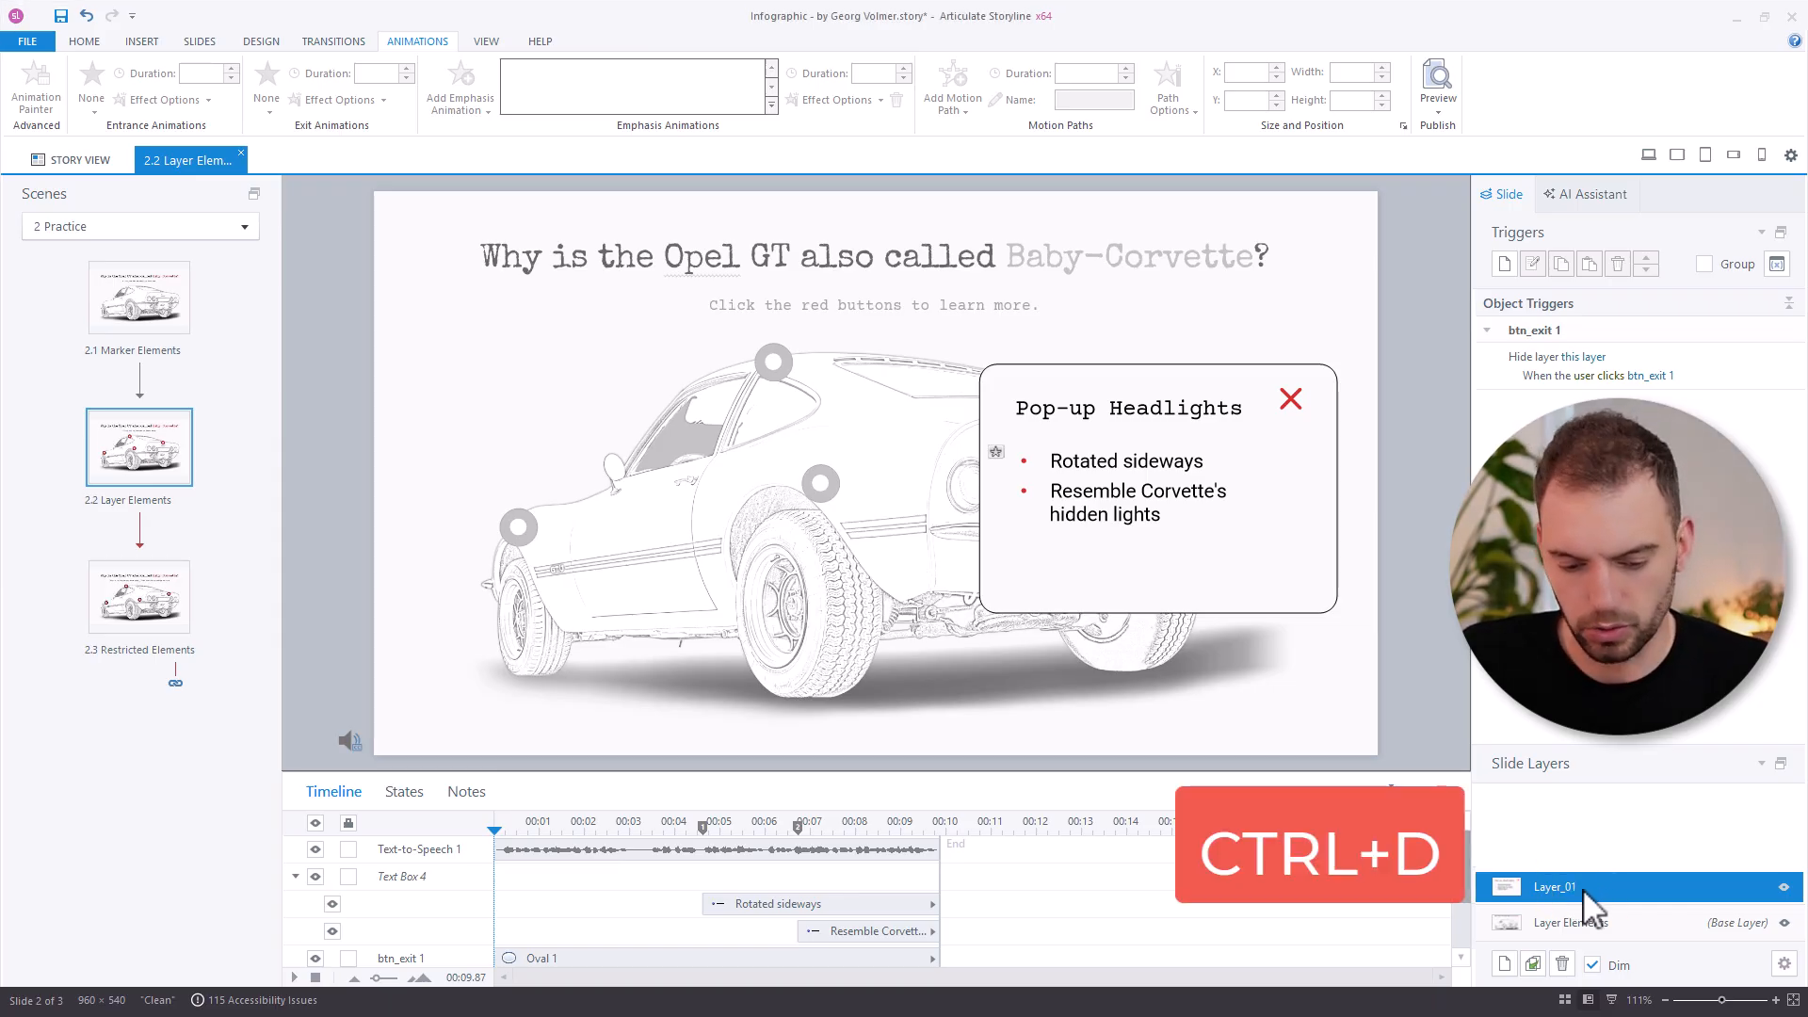
{"action": "key", "text": "ctrl+d"}
{"action": "key", "text": "ctrl+d"}
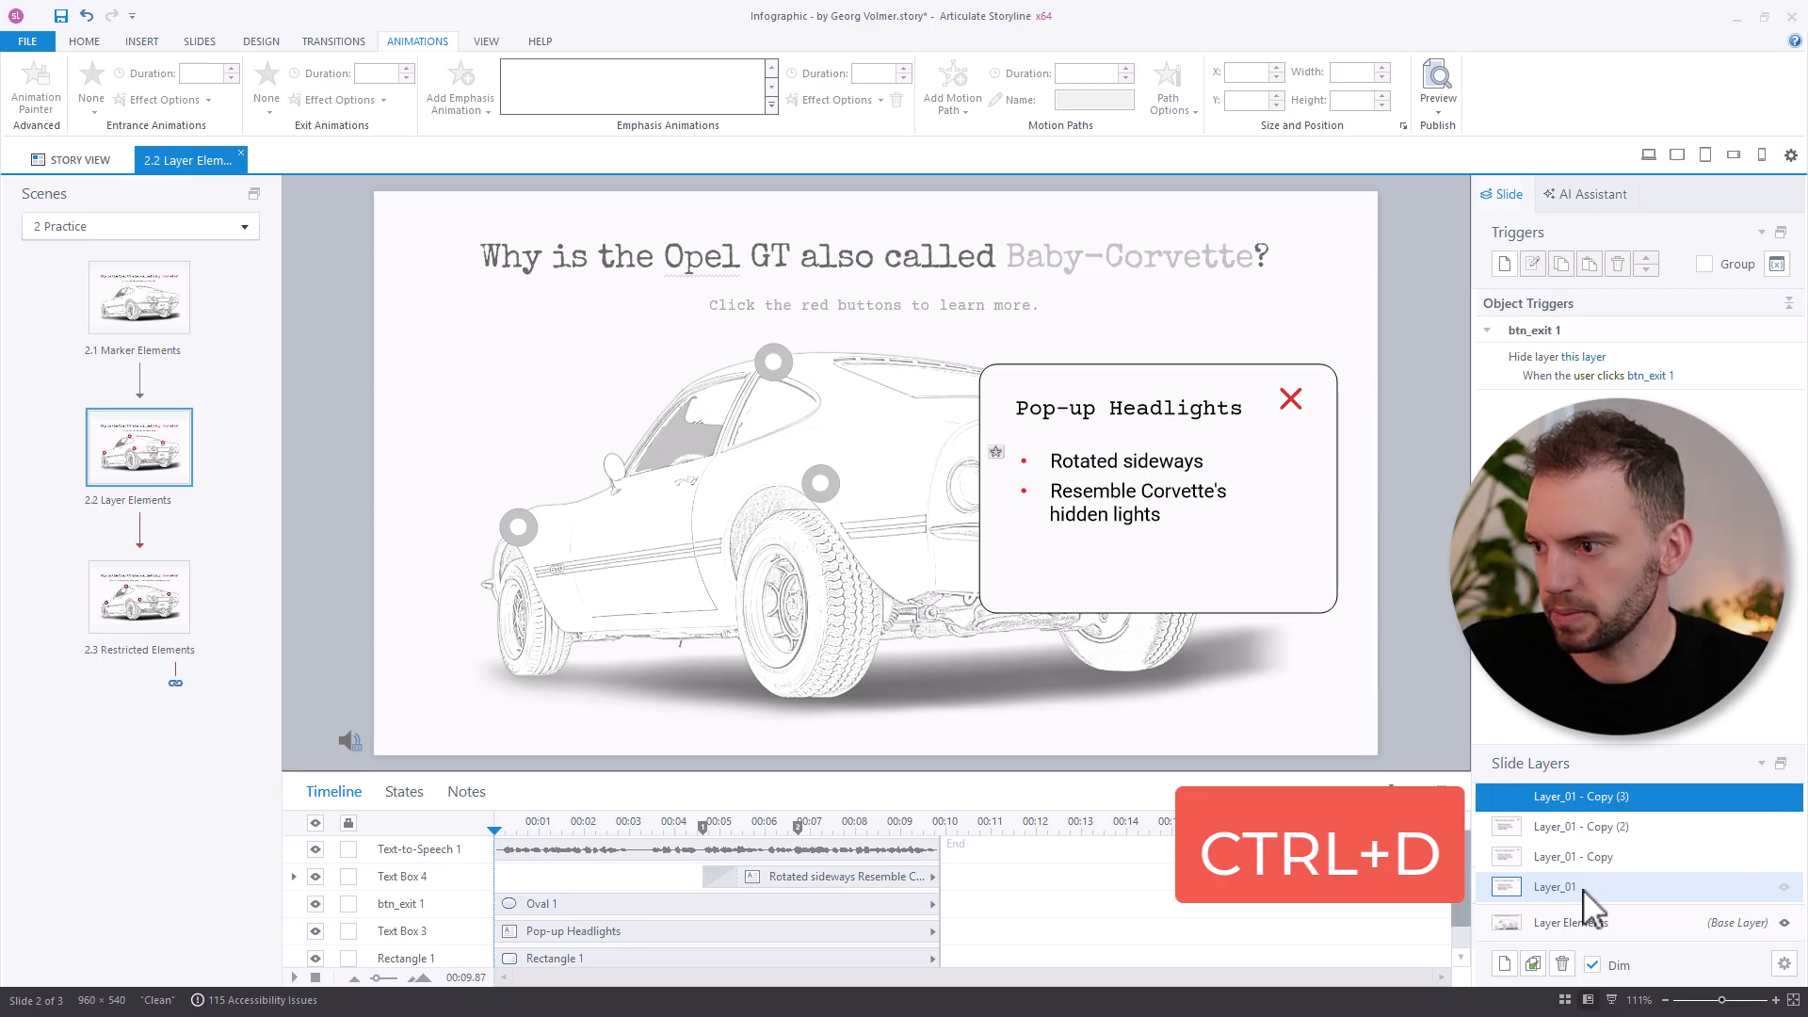
{"action": "double_click", "coordinate": [1589, 857]}
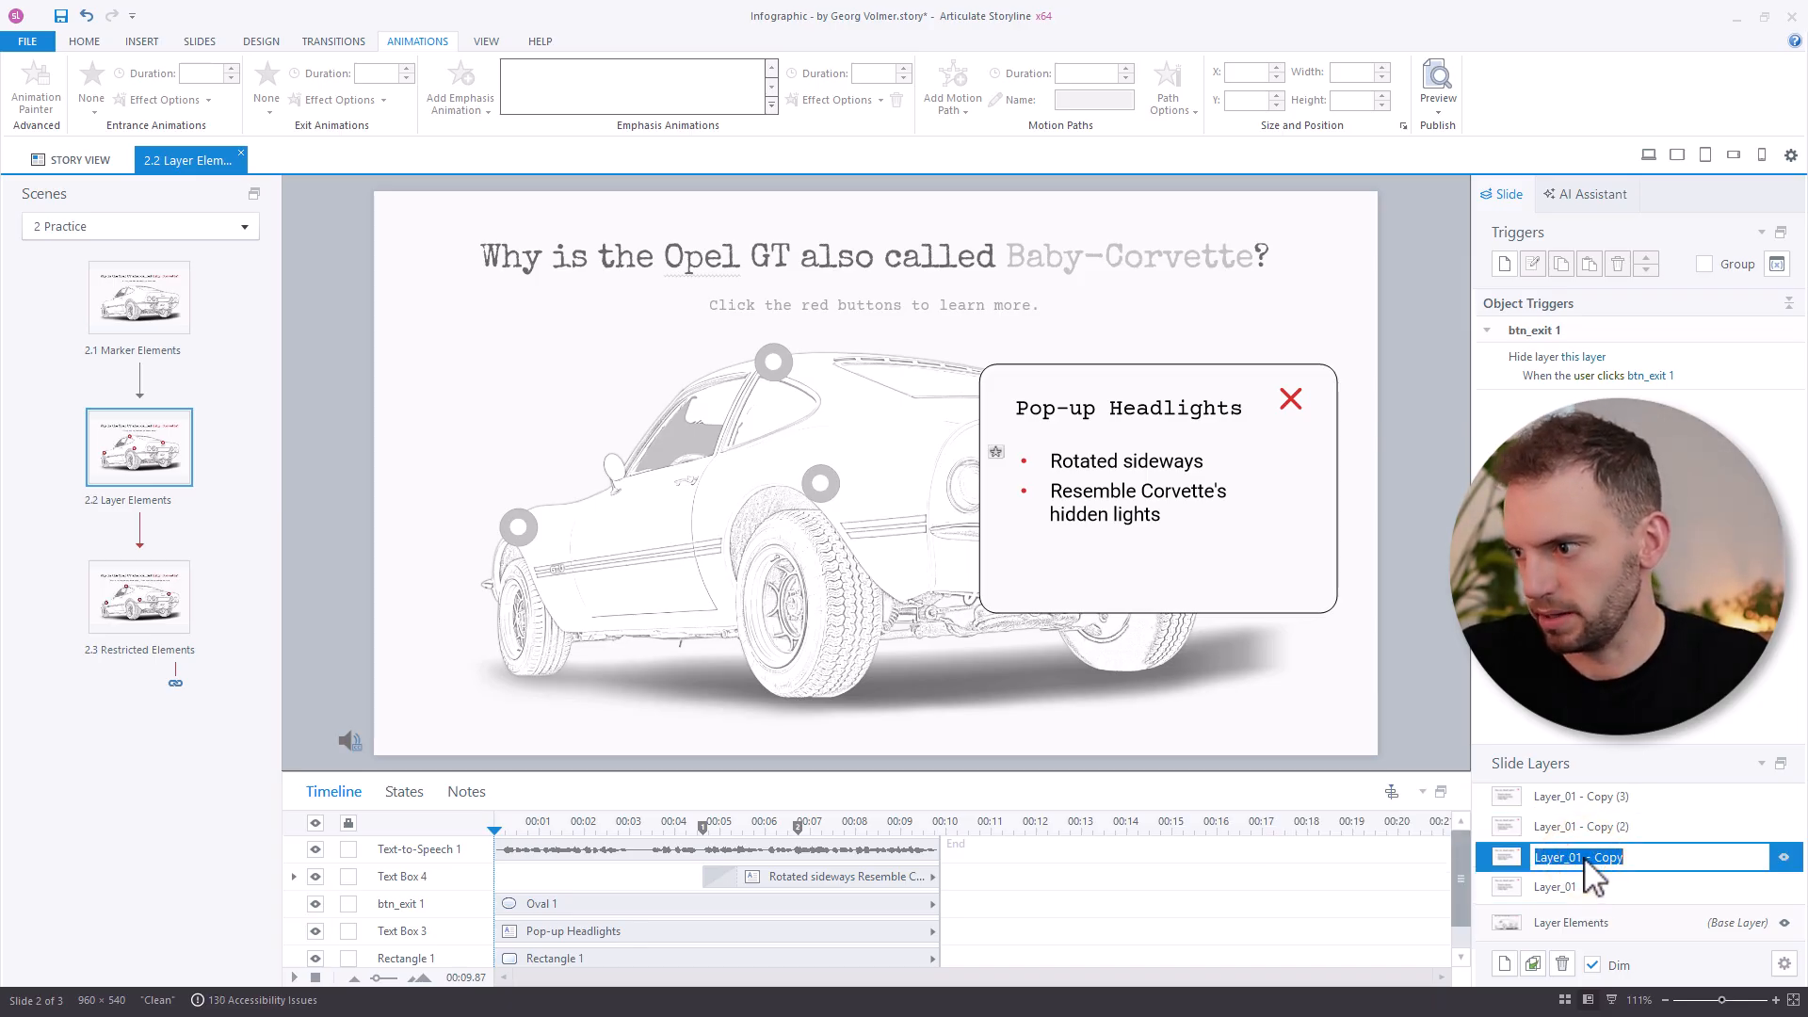
{"action": "key", "text": "End"}
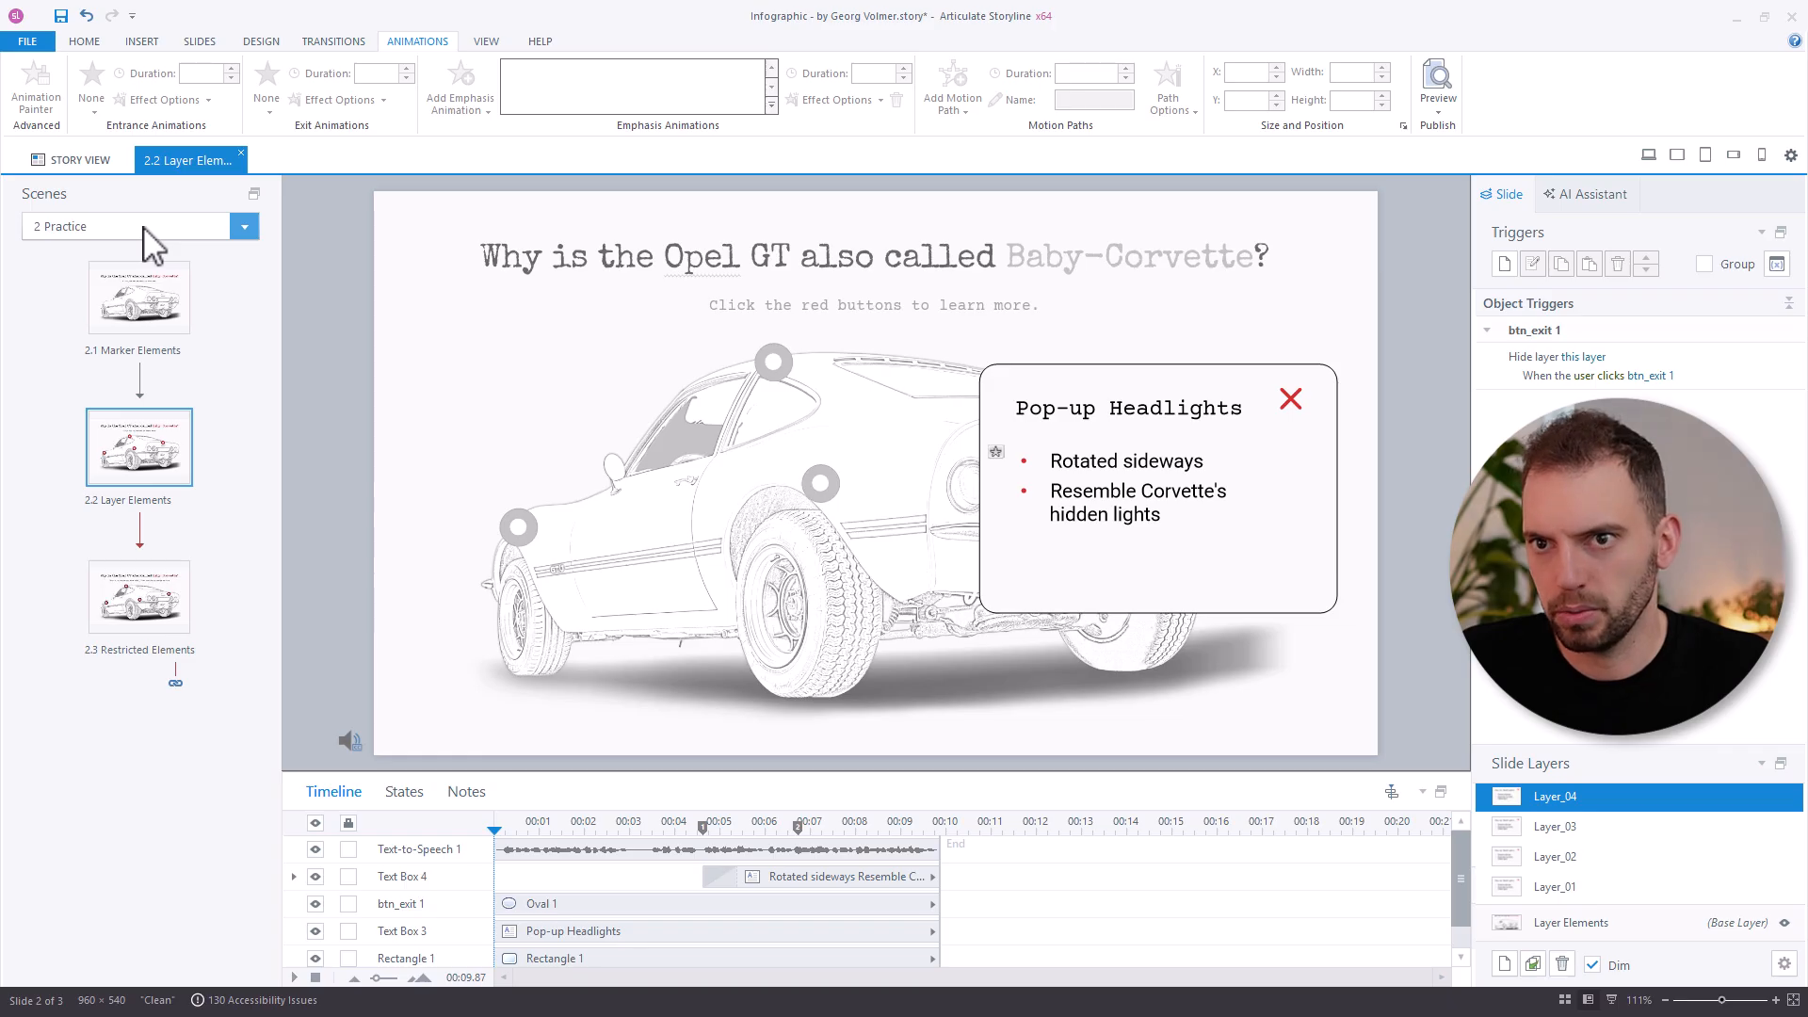
Open slide 1.2 in the 1 Demo Scene and review the content and cue points of Layer_02, Layer_03 and Layer_04.
{"action": "scroll", "coordinate": [143, 228], "scroll_direction": "up", "scroll_amount": 1}
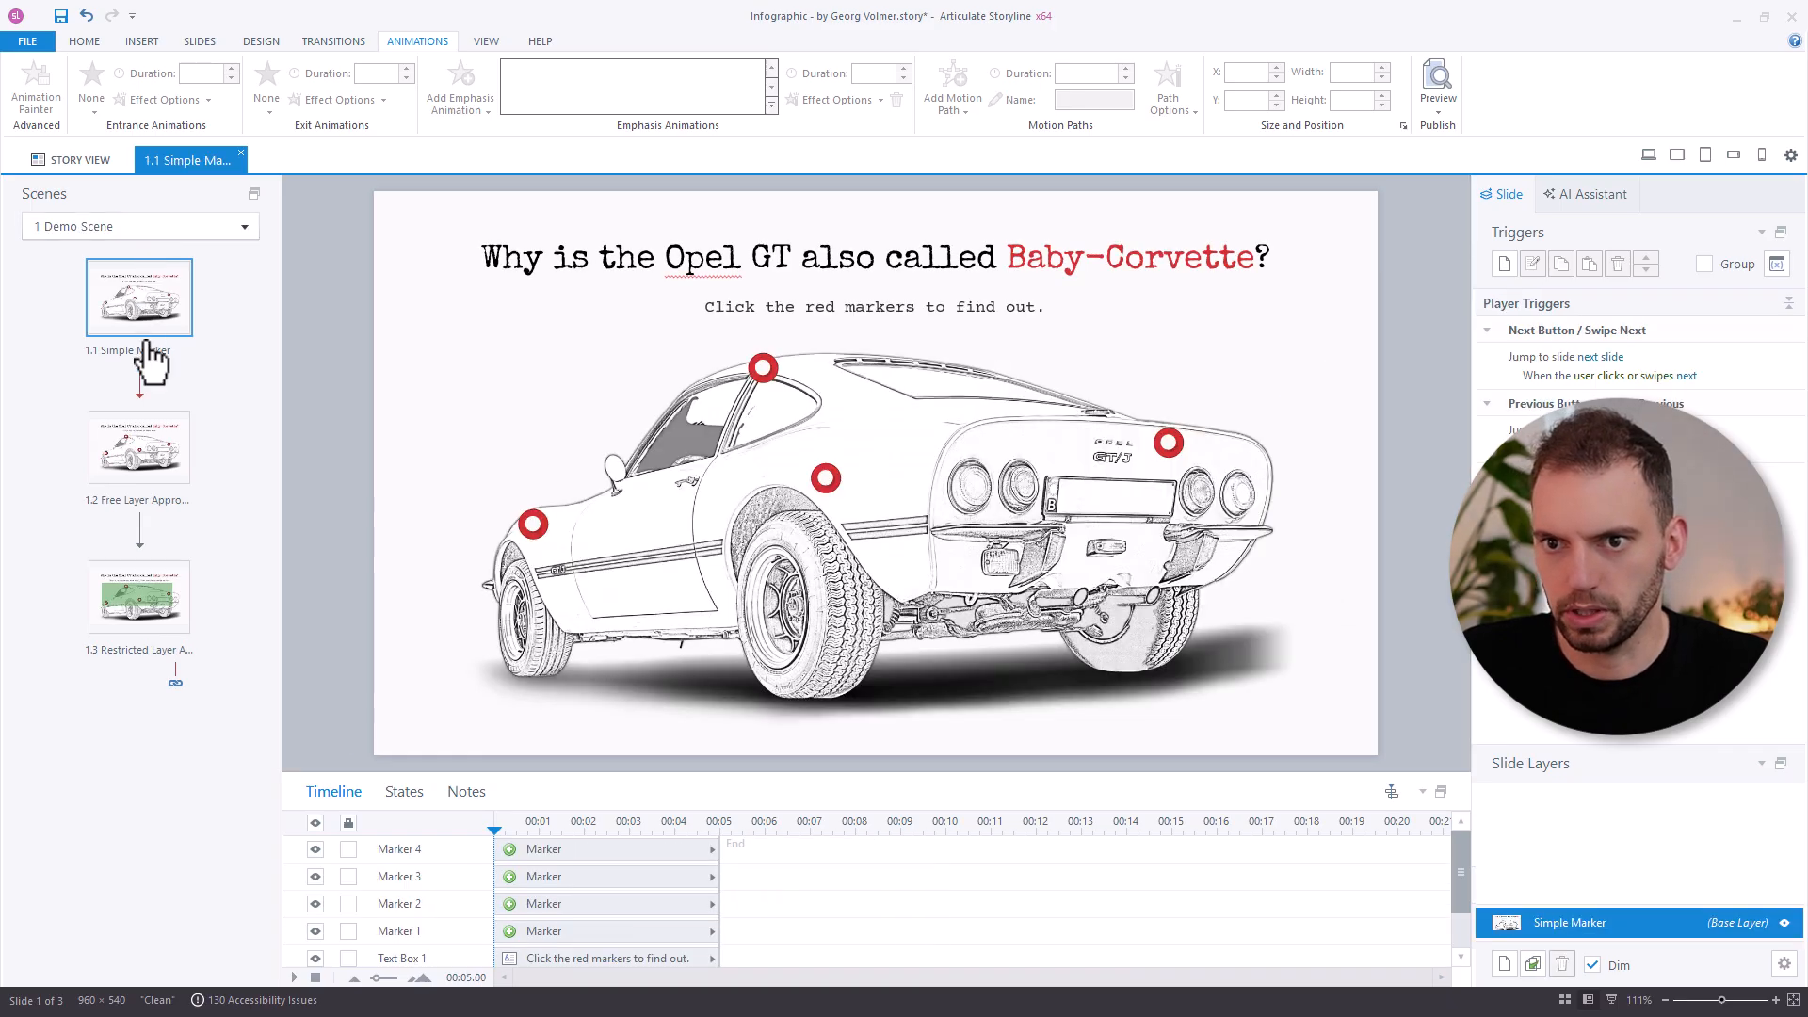
{"action": "left_click", "coordinate": [162, 469]}
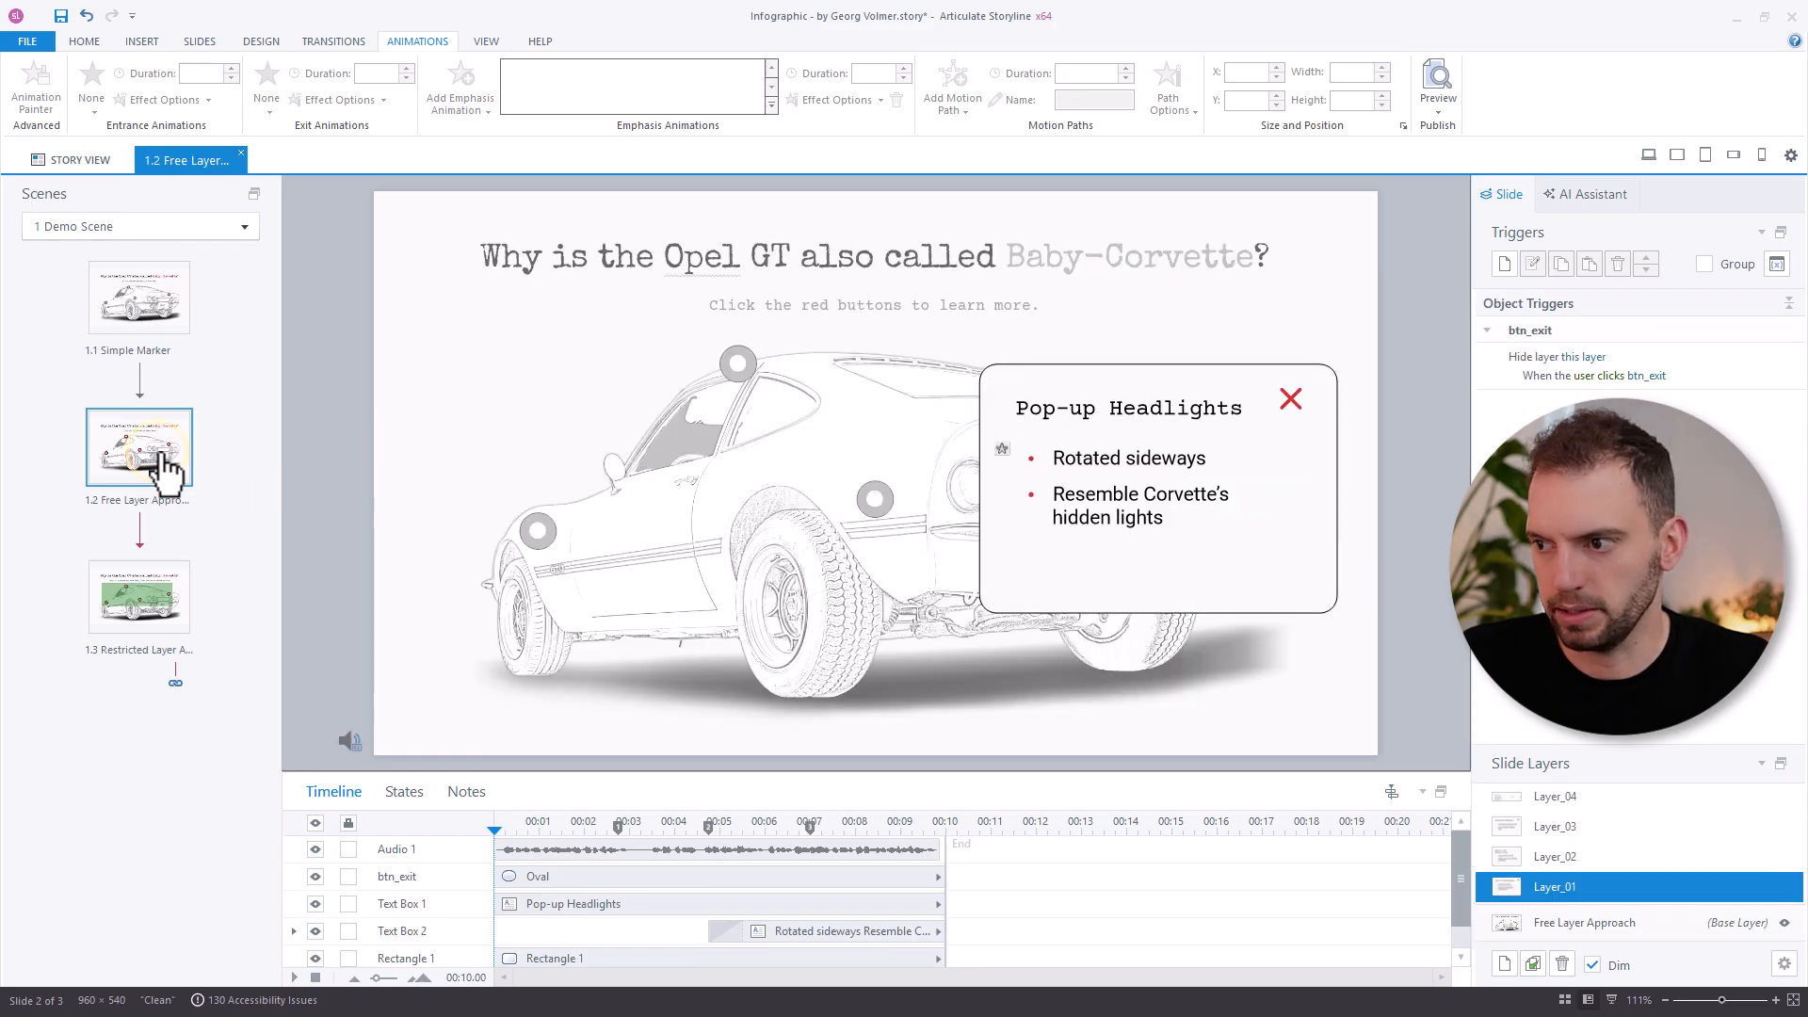
{"action": "left_click", "coordinate": [1572, 859]}
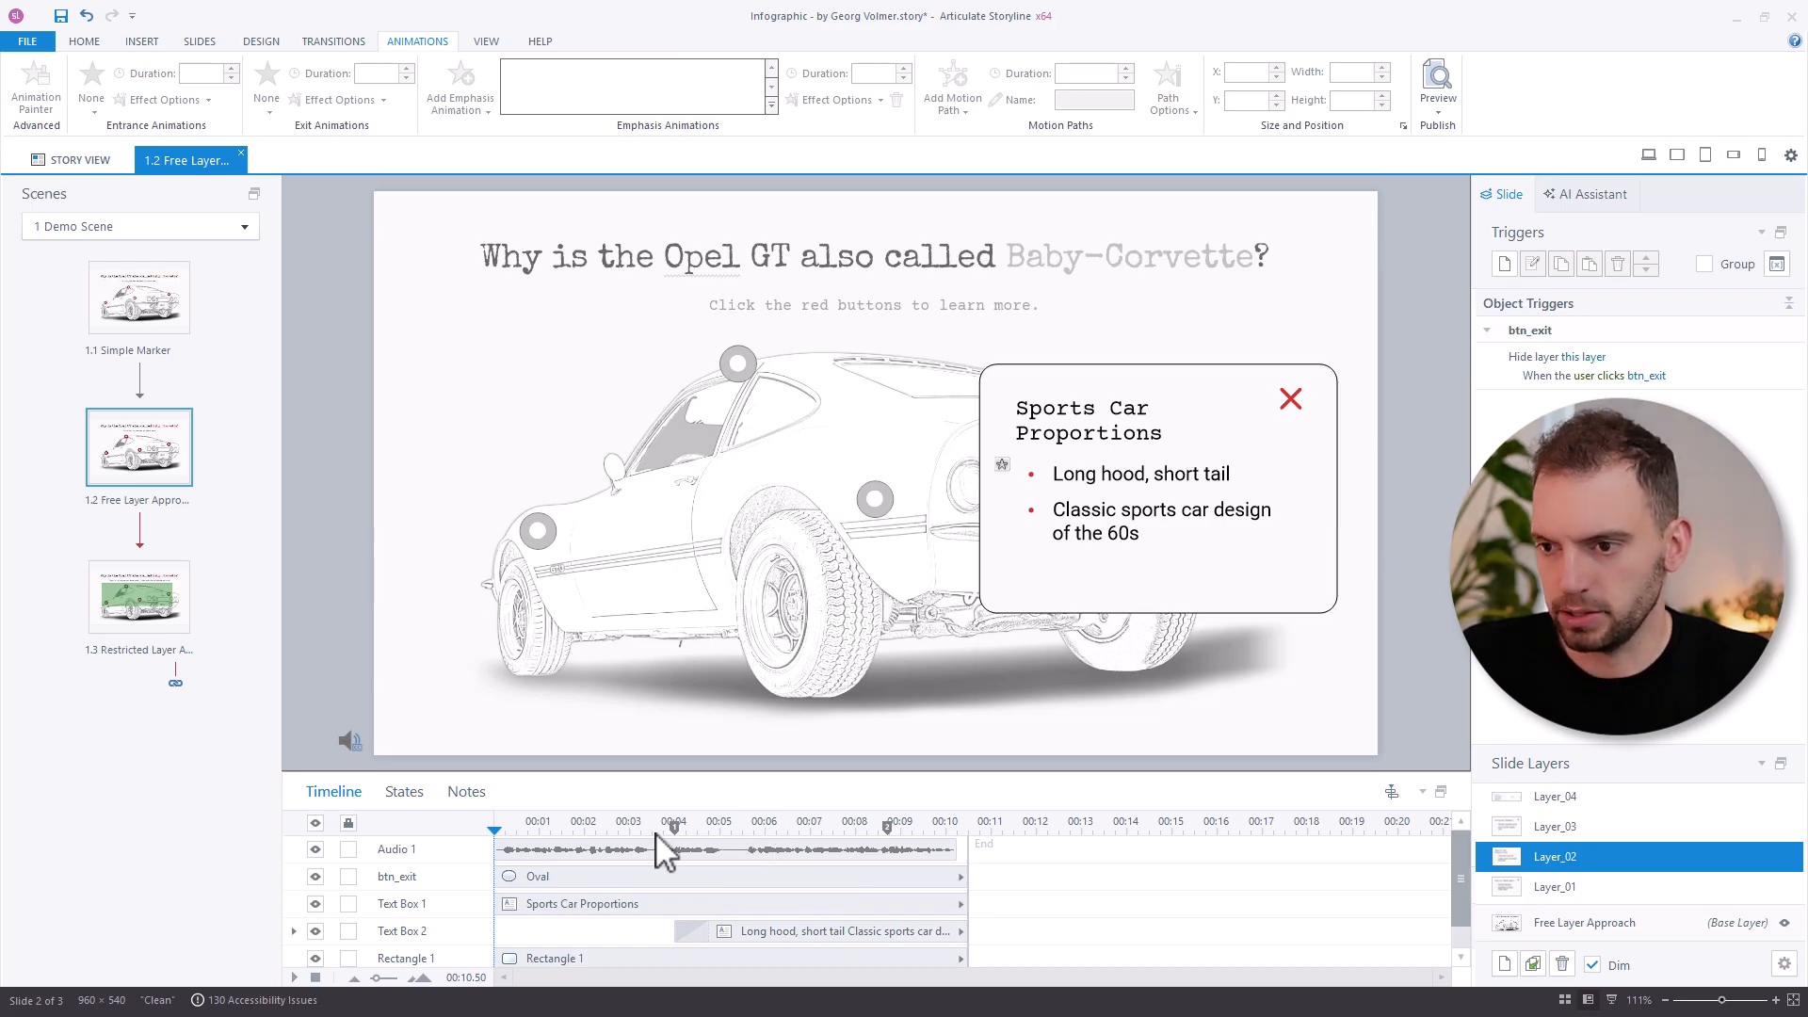
{"action": "left_click", "coordinate": [1552, 828]}
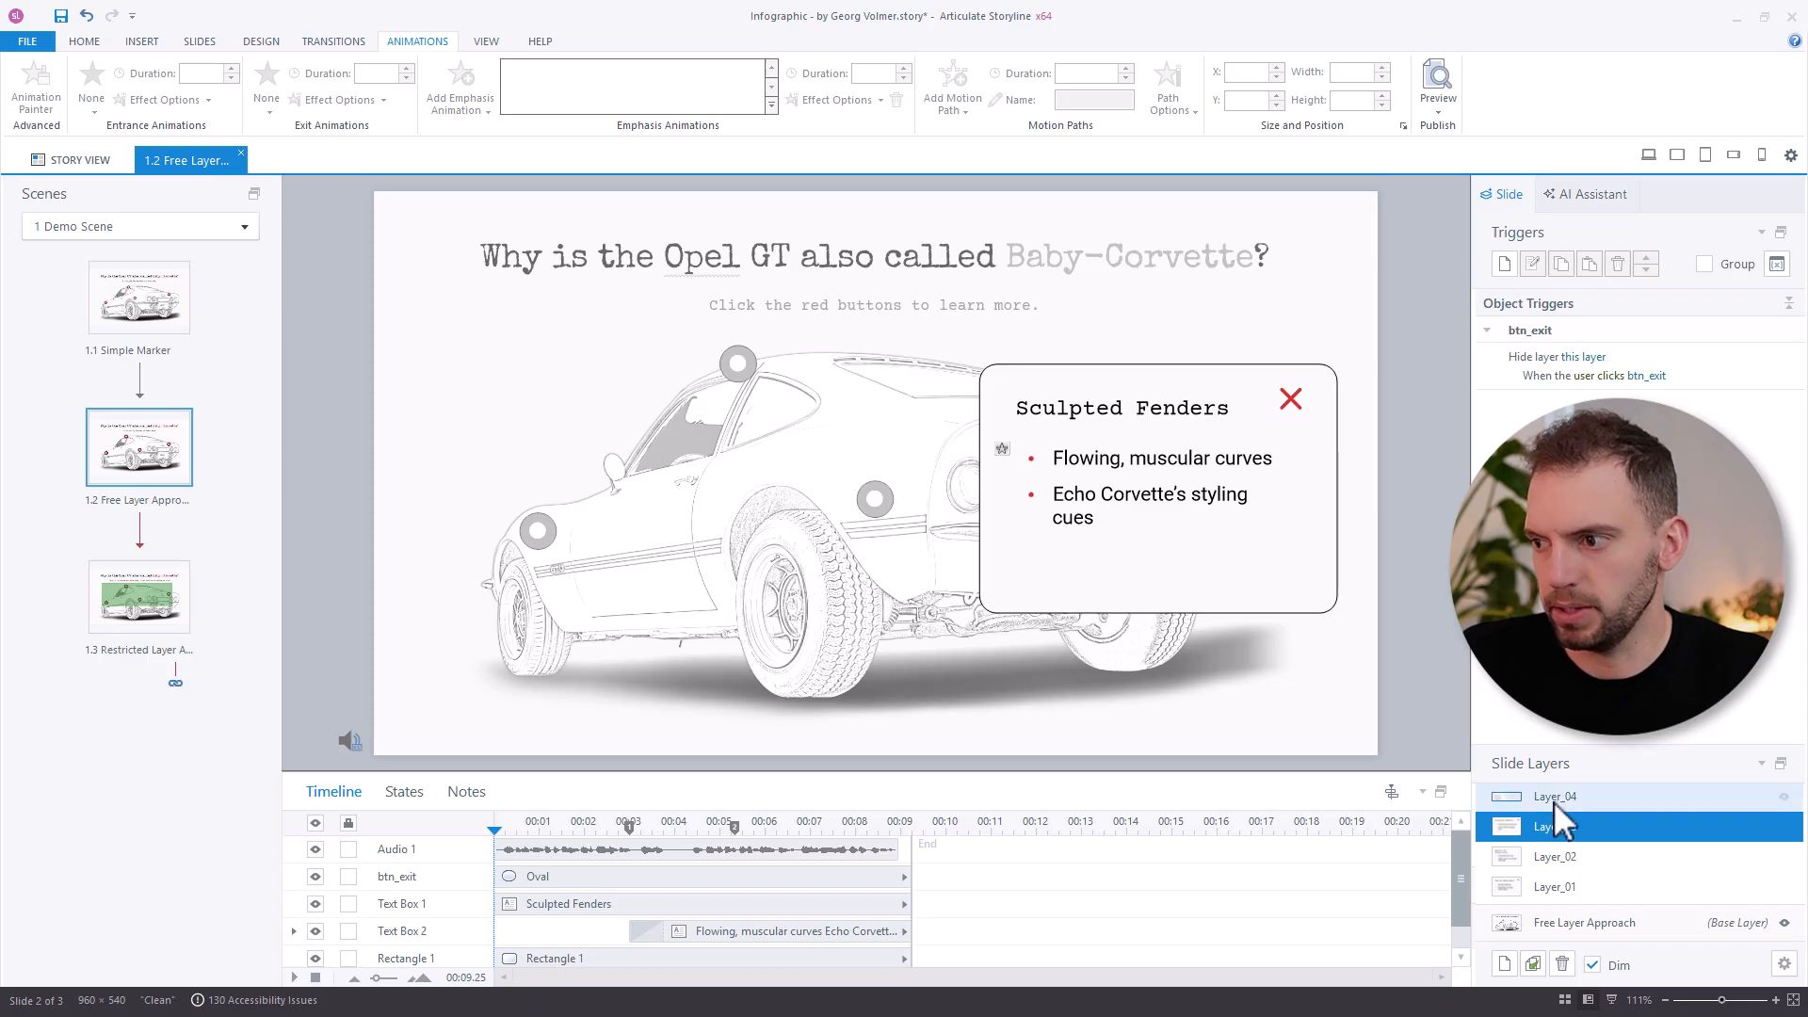
{"action": "left_click", "coordinate": [1554, 799]}
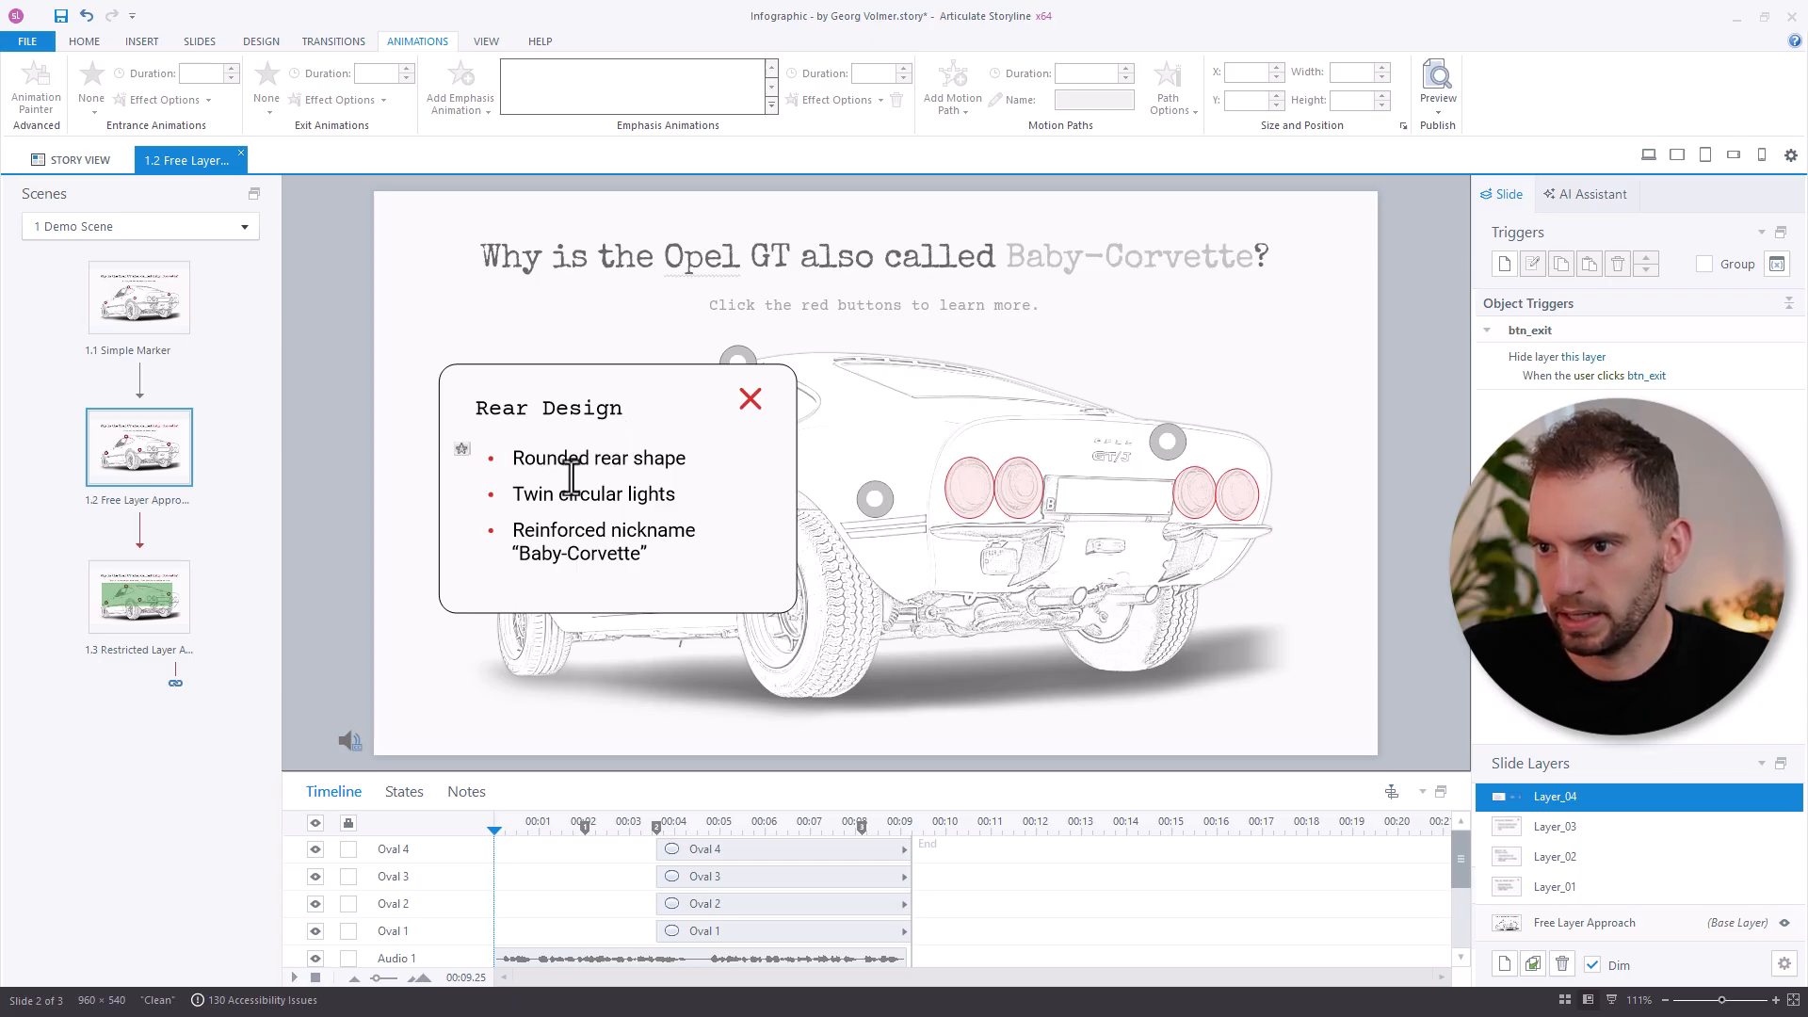
Inspect the fill color and transparency of the oval over the outer left taillight on the demo's Layer_04.
{"action": "left_click", "coordinate": [974, 487]}
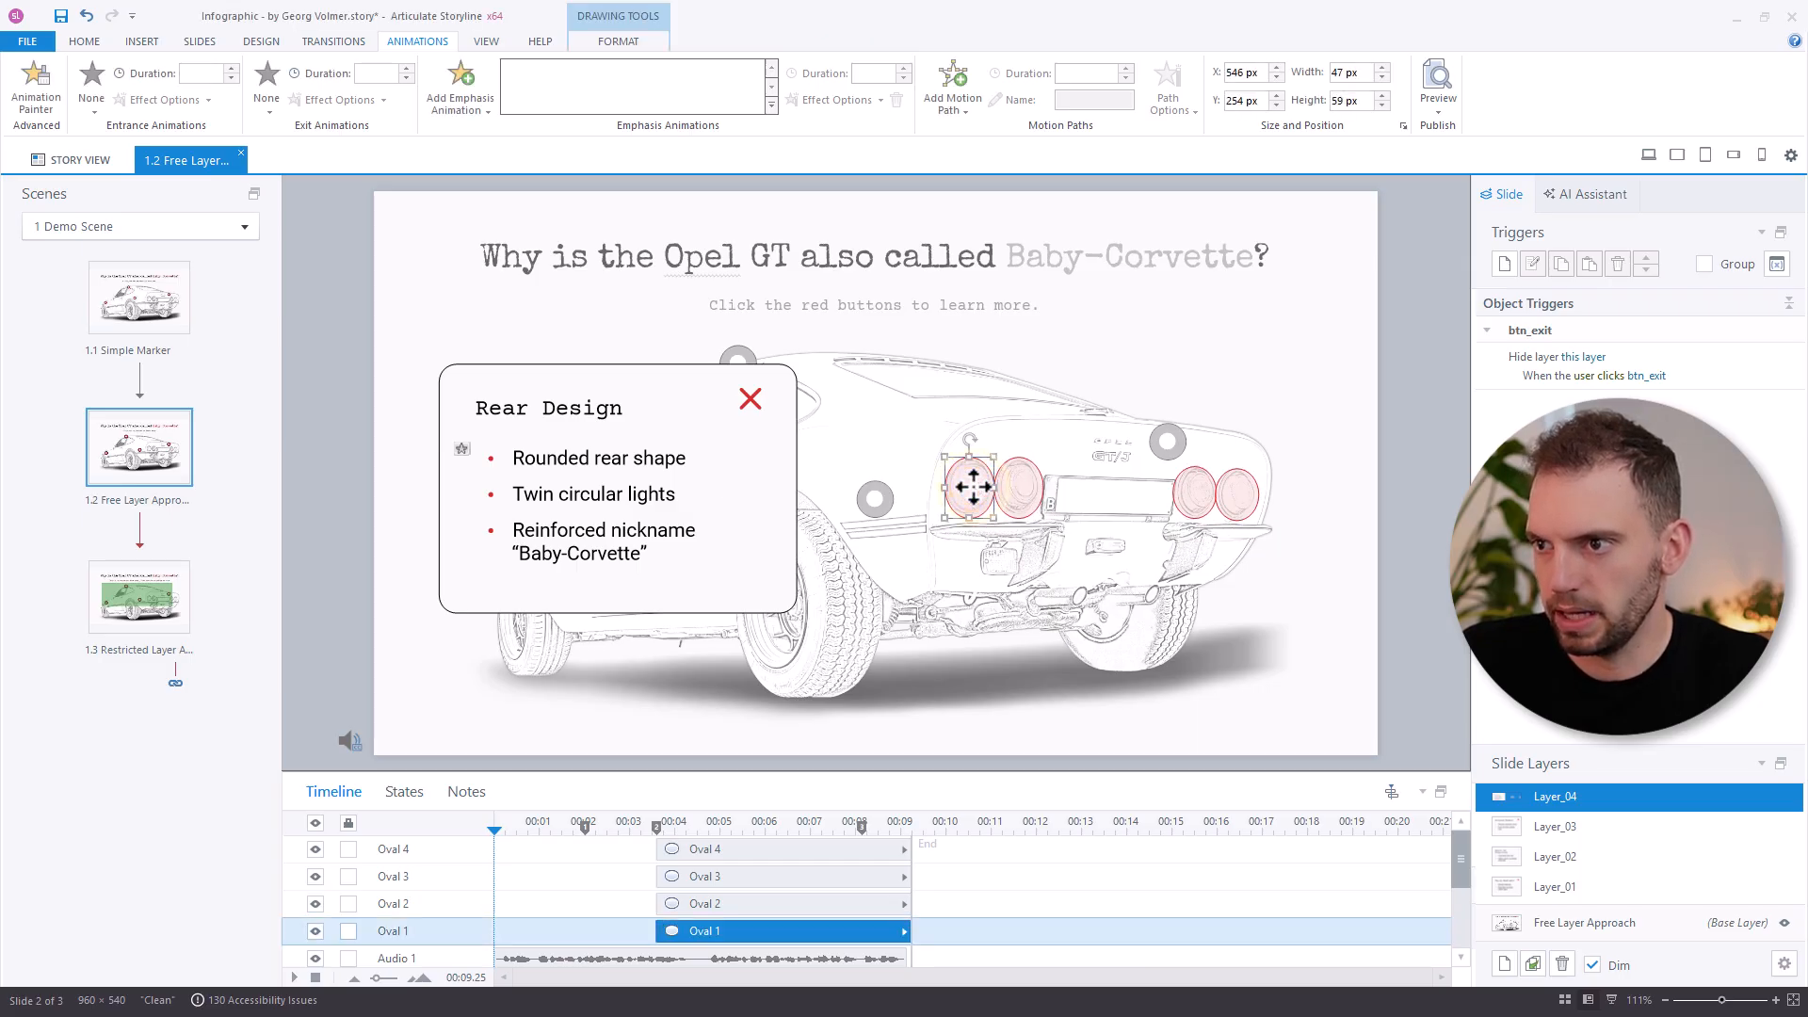
{"action": "left_click", "coordinate": [619, 41]}
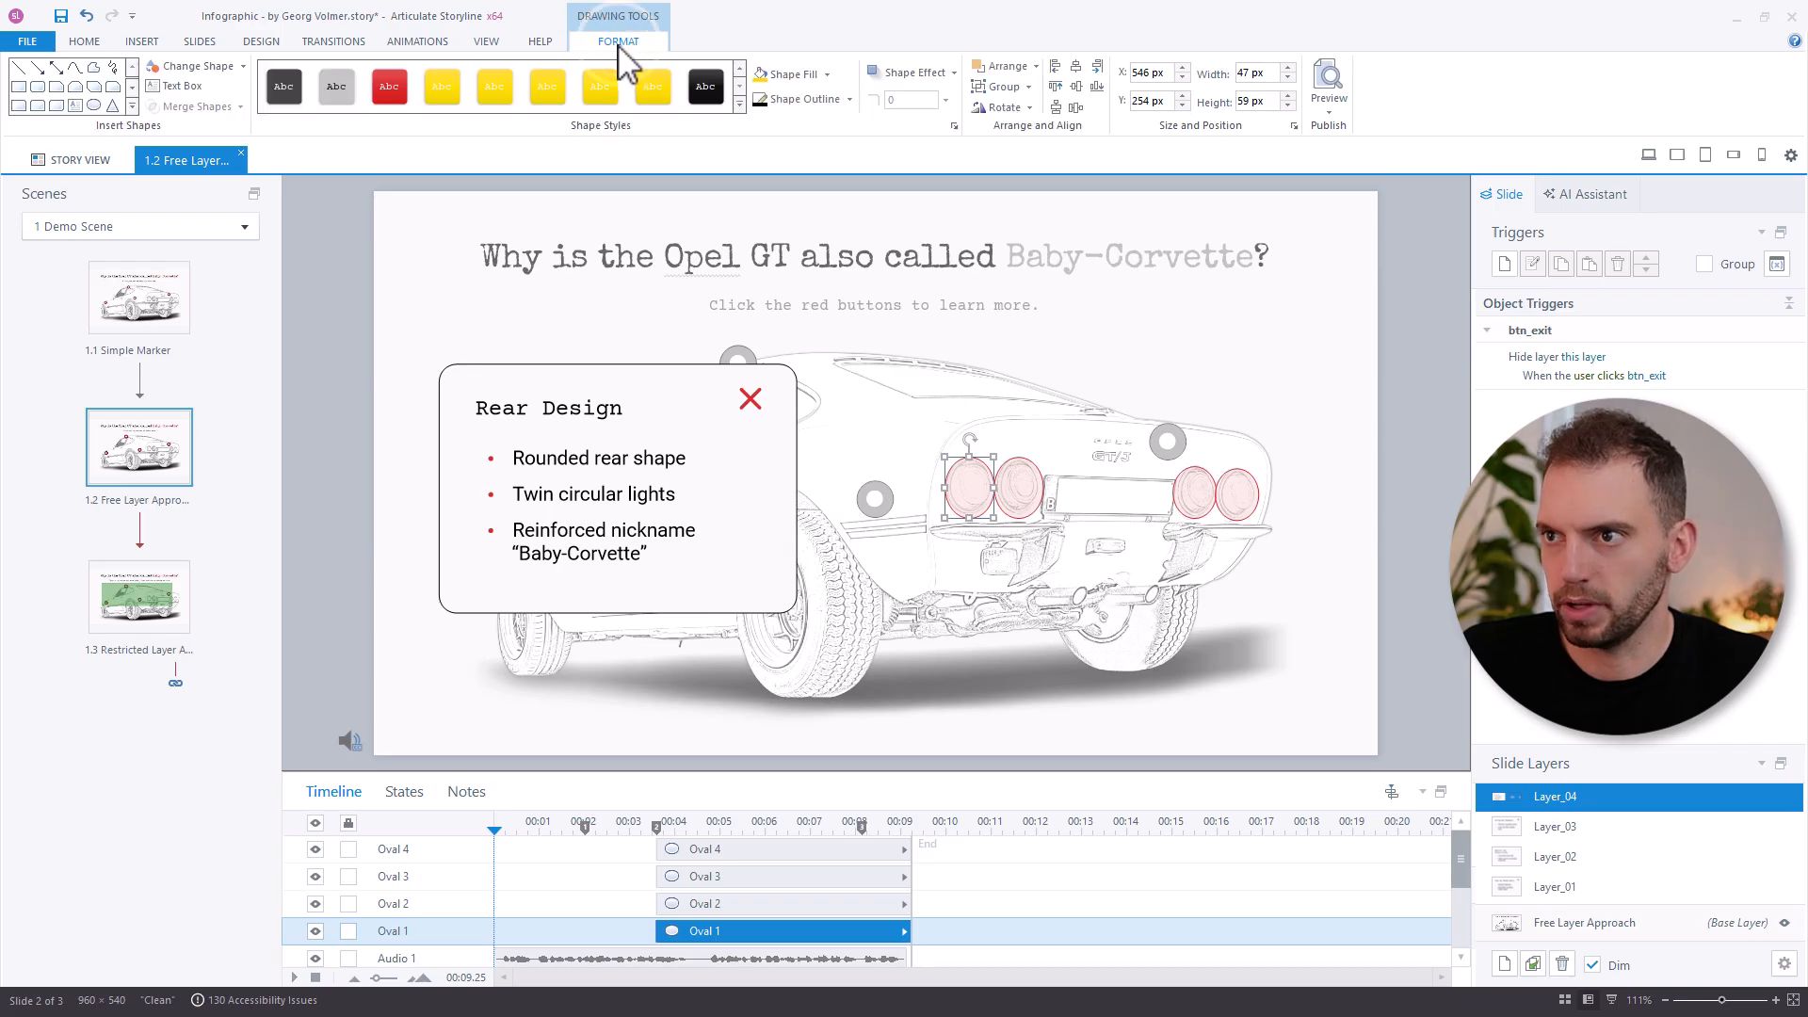
{"action": "left_click", "coordinate": [828, 75]}
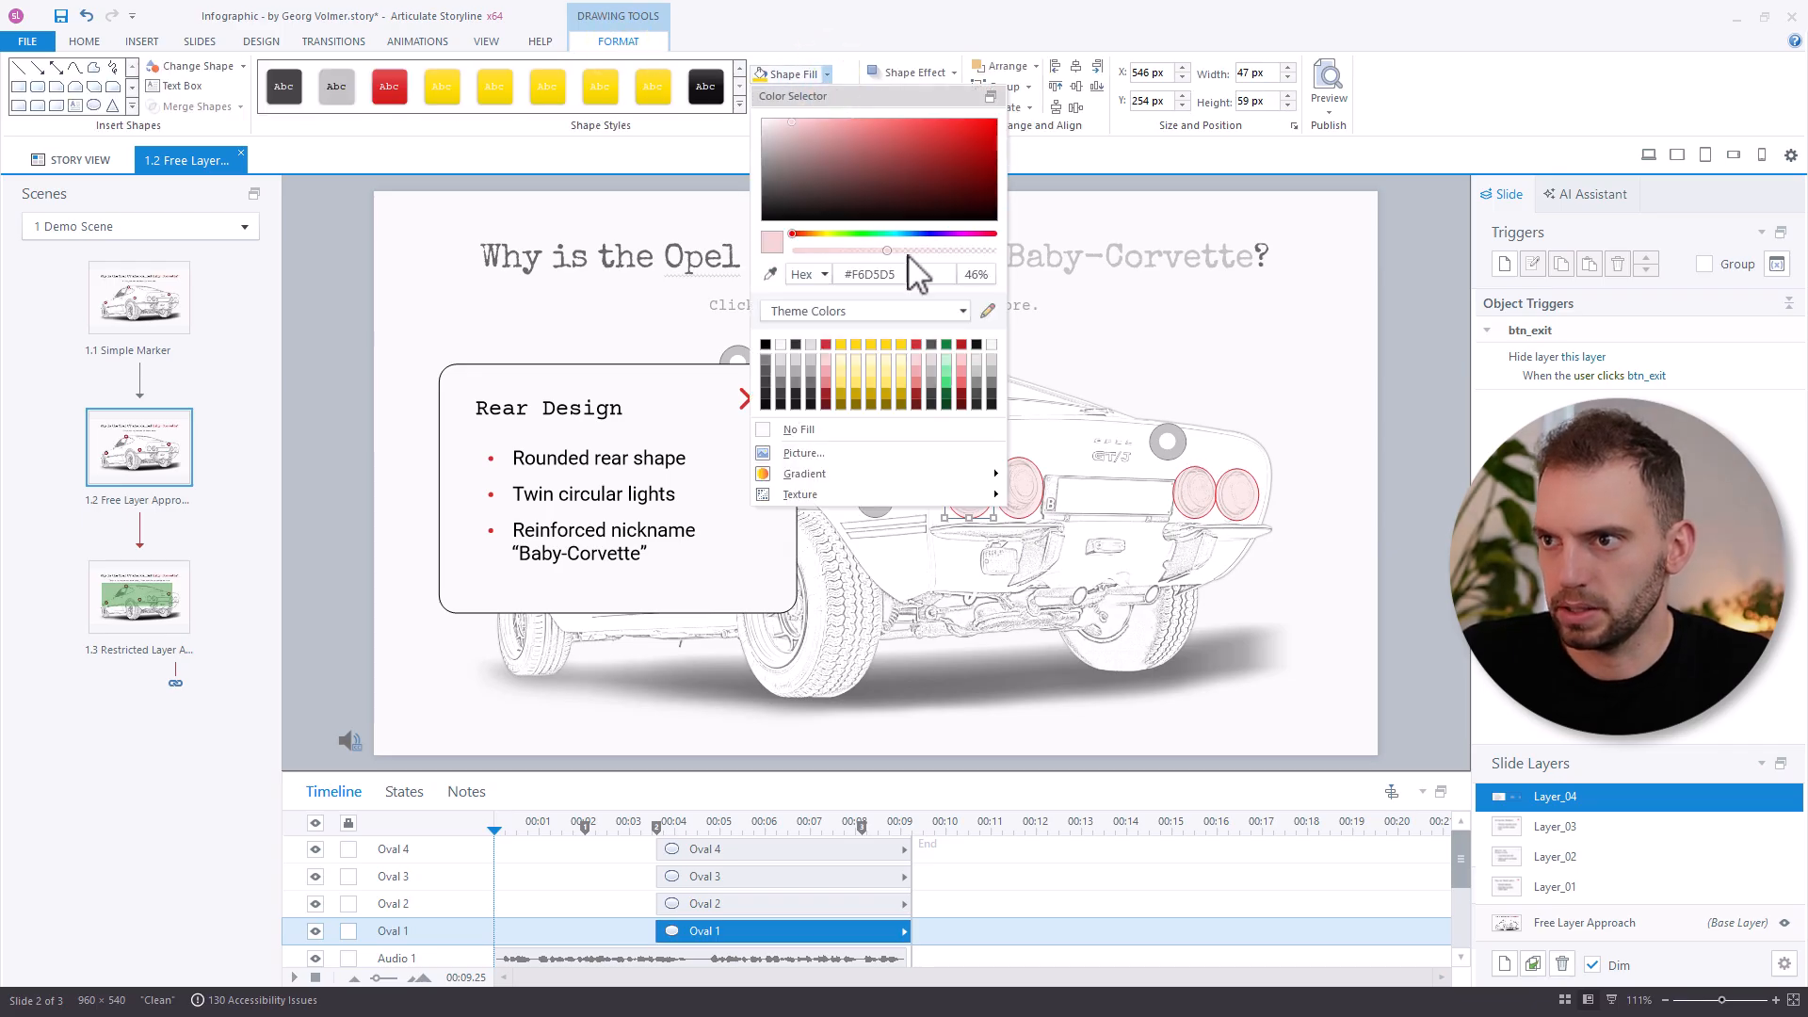
{"action": "left_click", "coordinate": [1119, 322]}
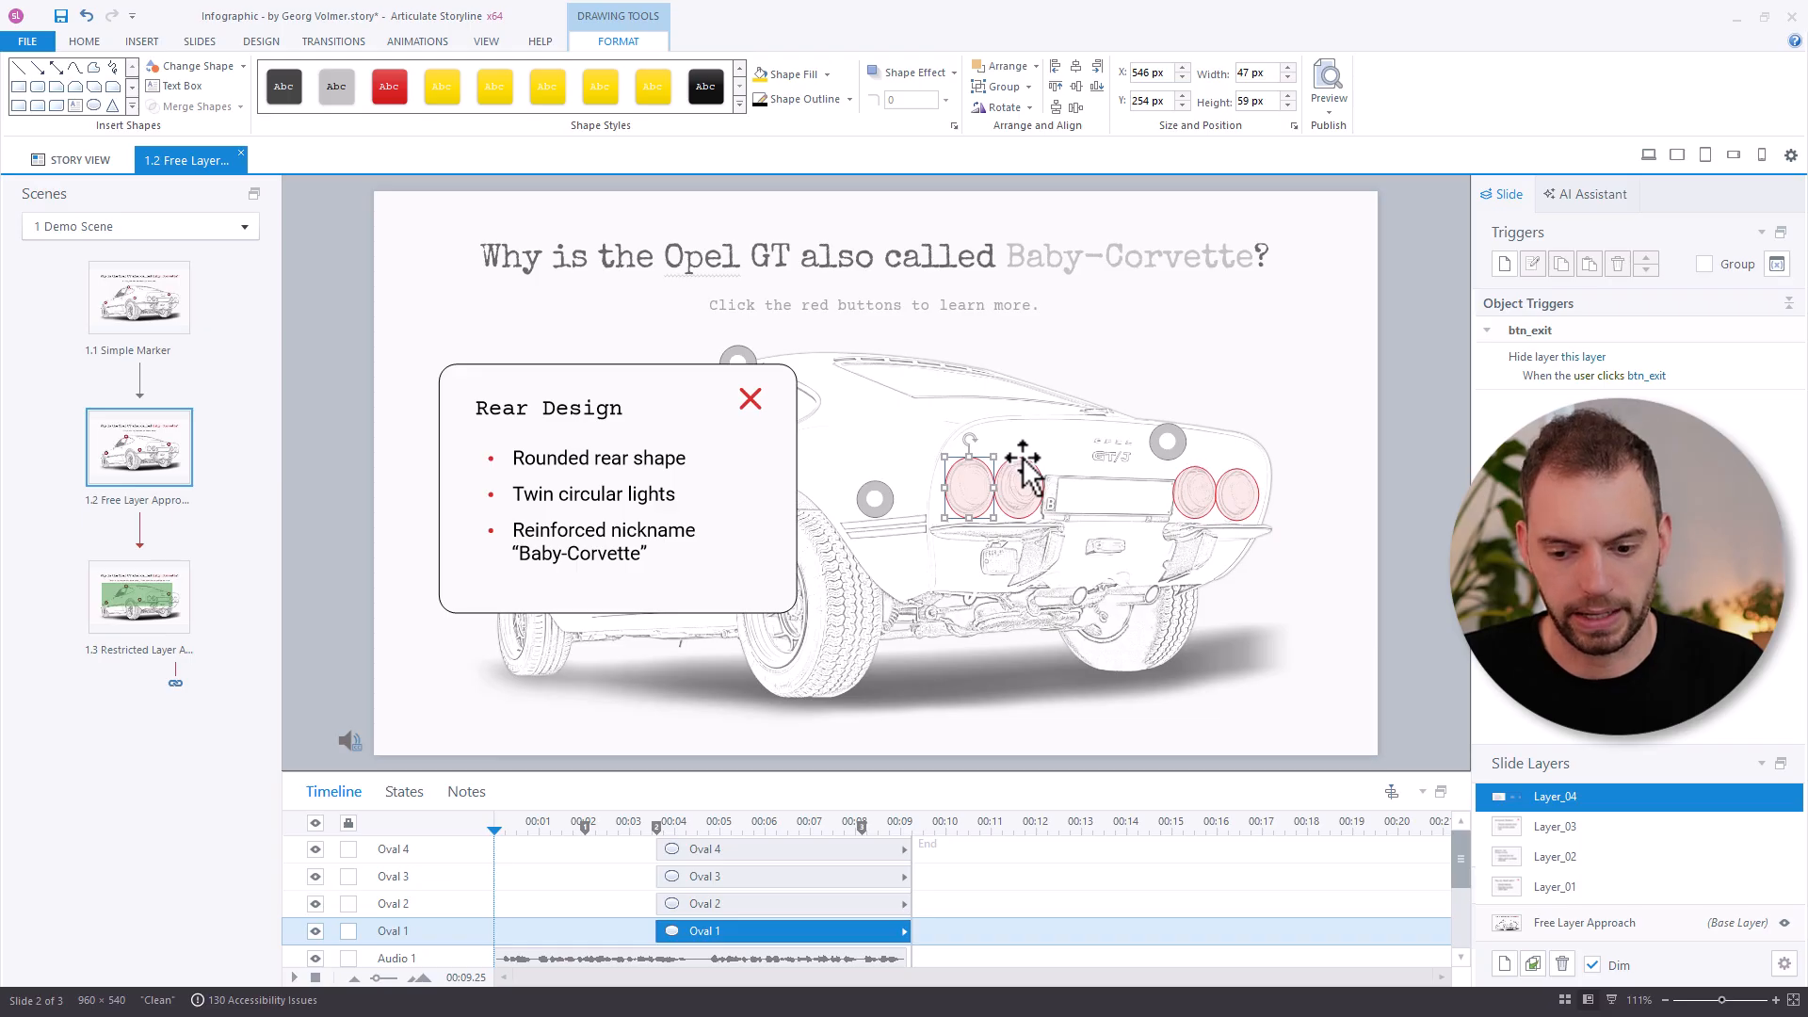
Review the show-layer triggers on the demo slide's base layer and return to slide 2.2 in the 2 Practice scene.
{"action": "left_click", "coordinate": [1605, 924]}
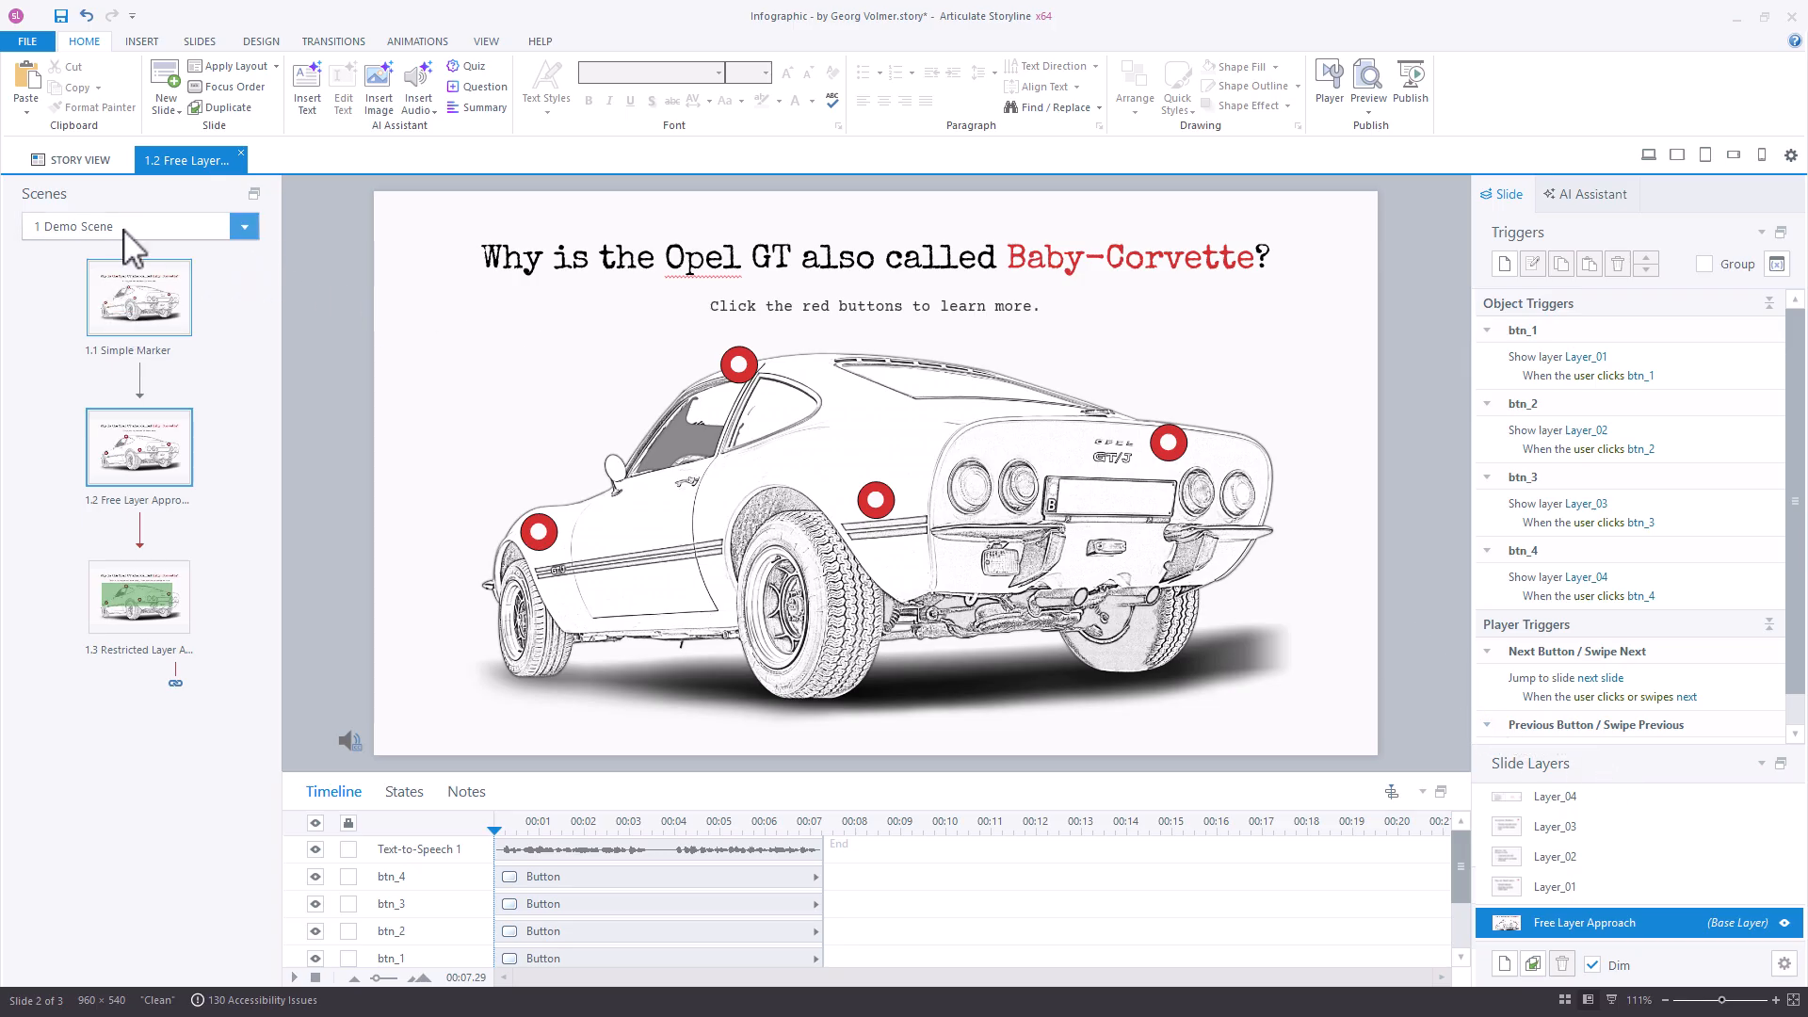
{"action": "scroll", "coordinate": [124, 233], "scroll_direction": "down", "scroll_amount": 1}
{"action": "left_click", "coordinate": [141, 450]}
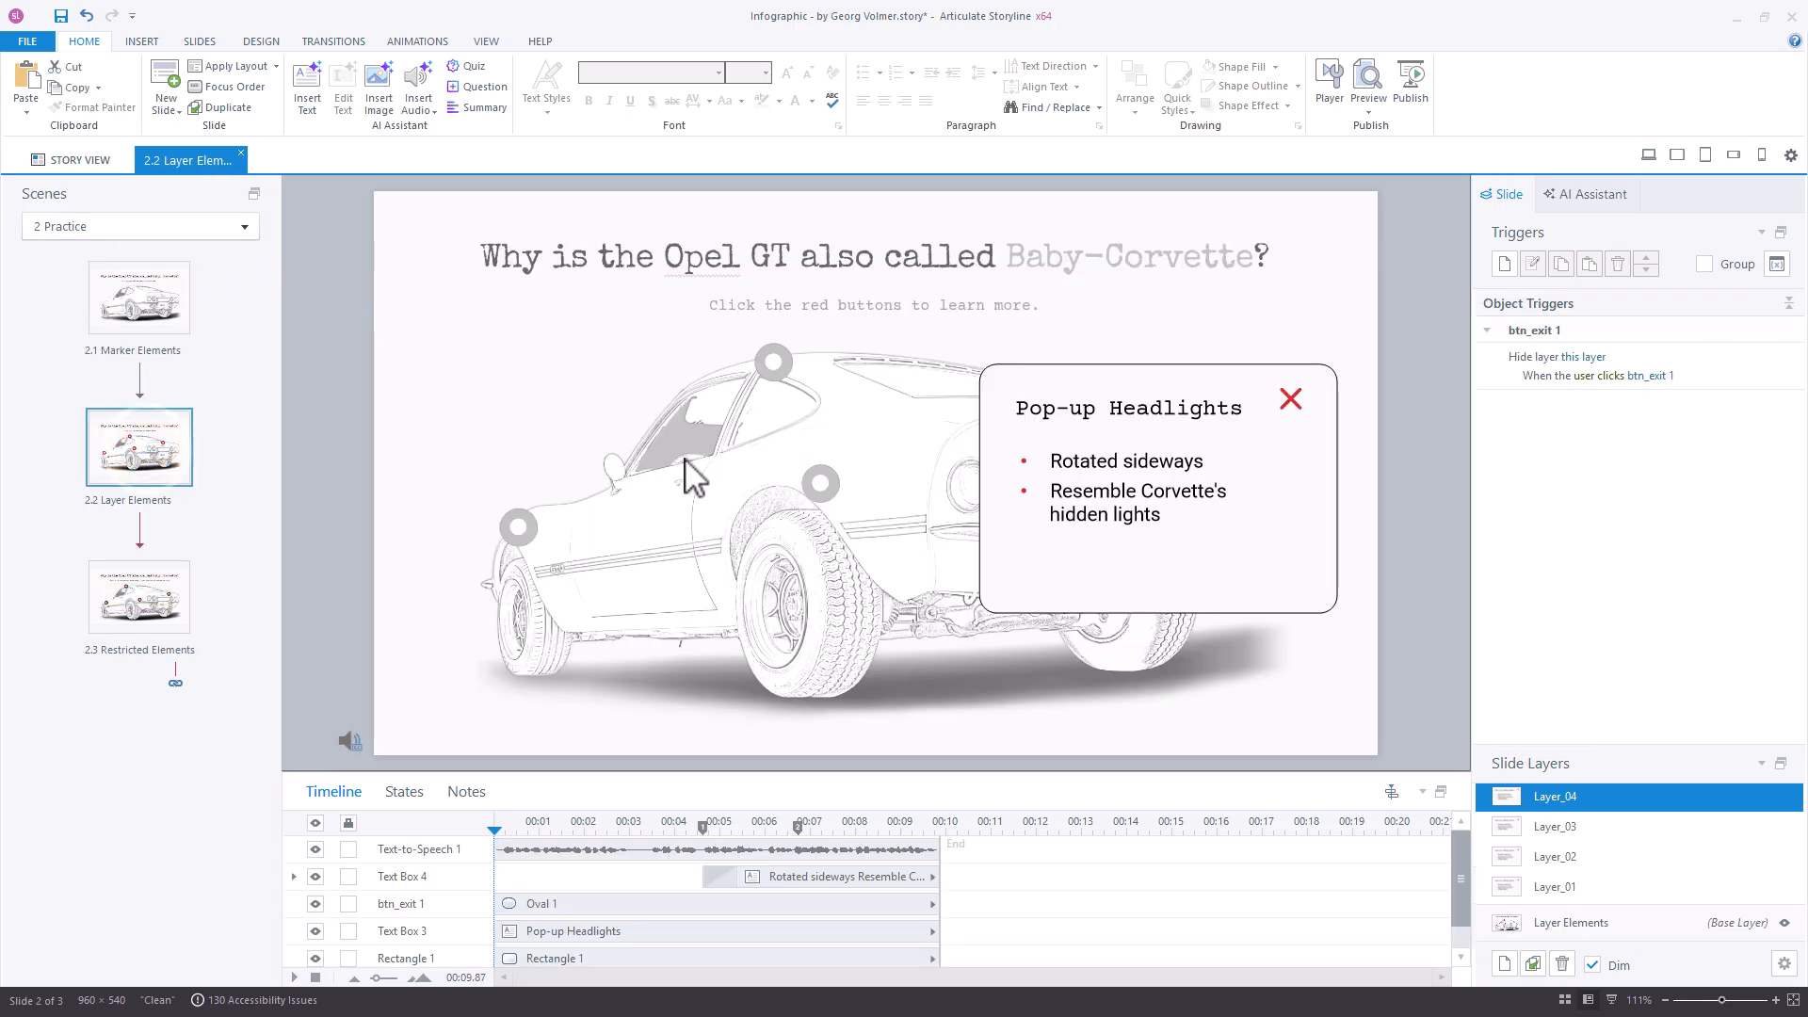